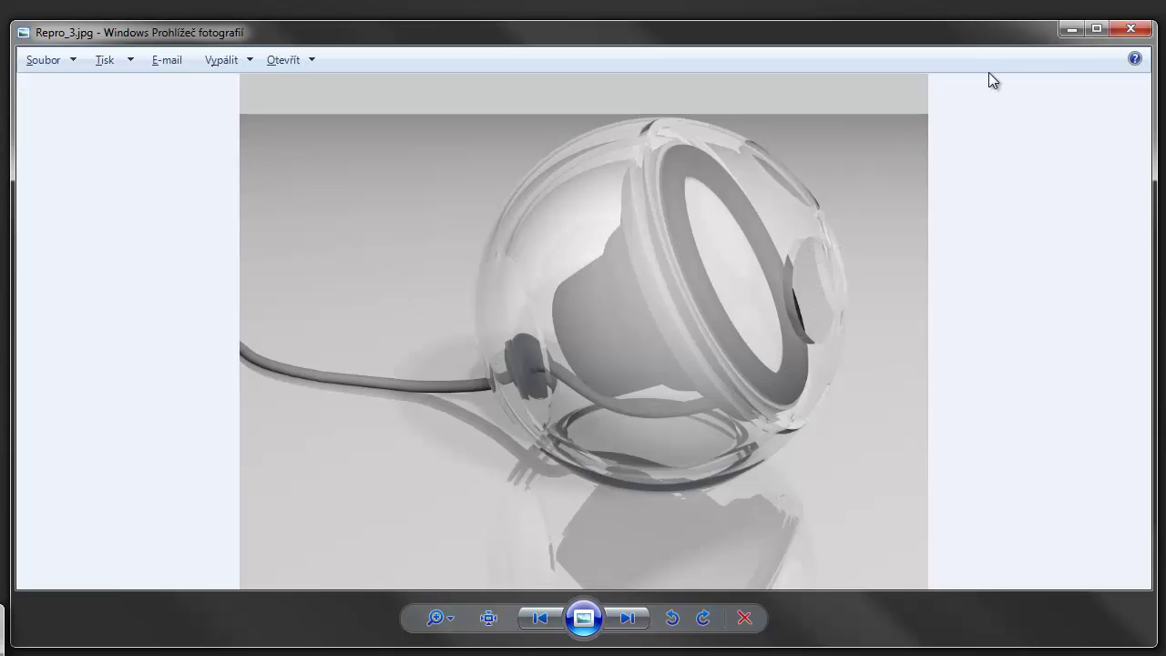
- Switch from the reference photo Repro_3.jpg to the empty CINEMA 4D project
left_click(1071, 30)
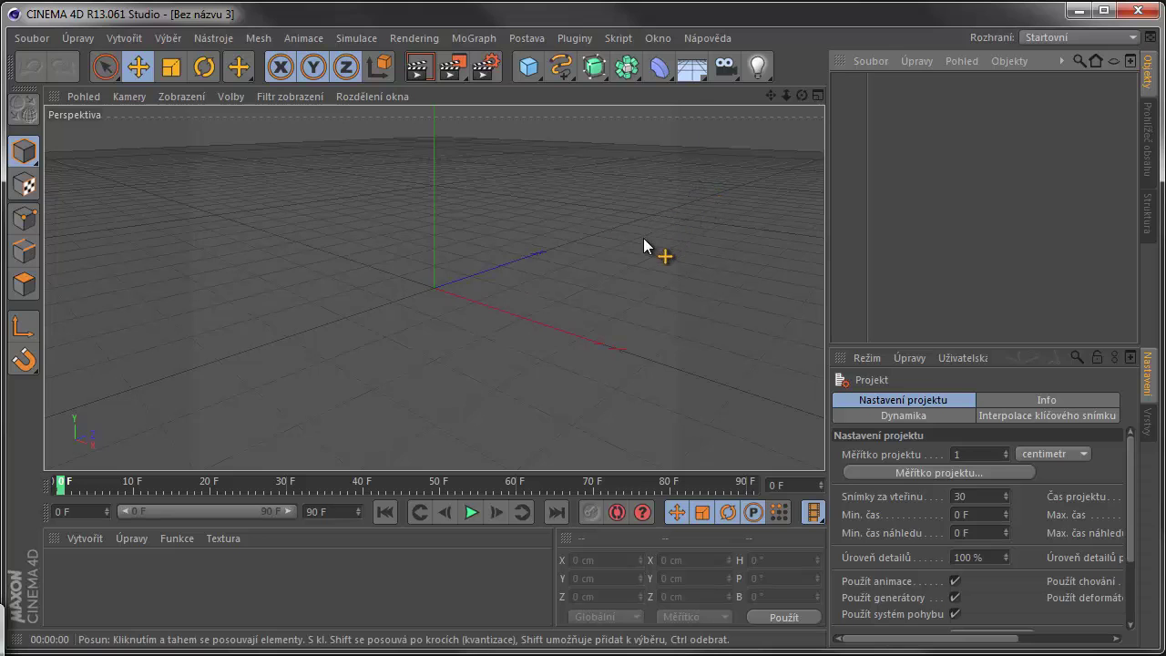
key("alt+Tab")
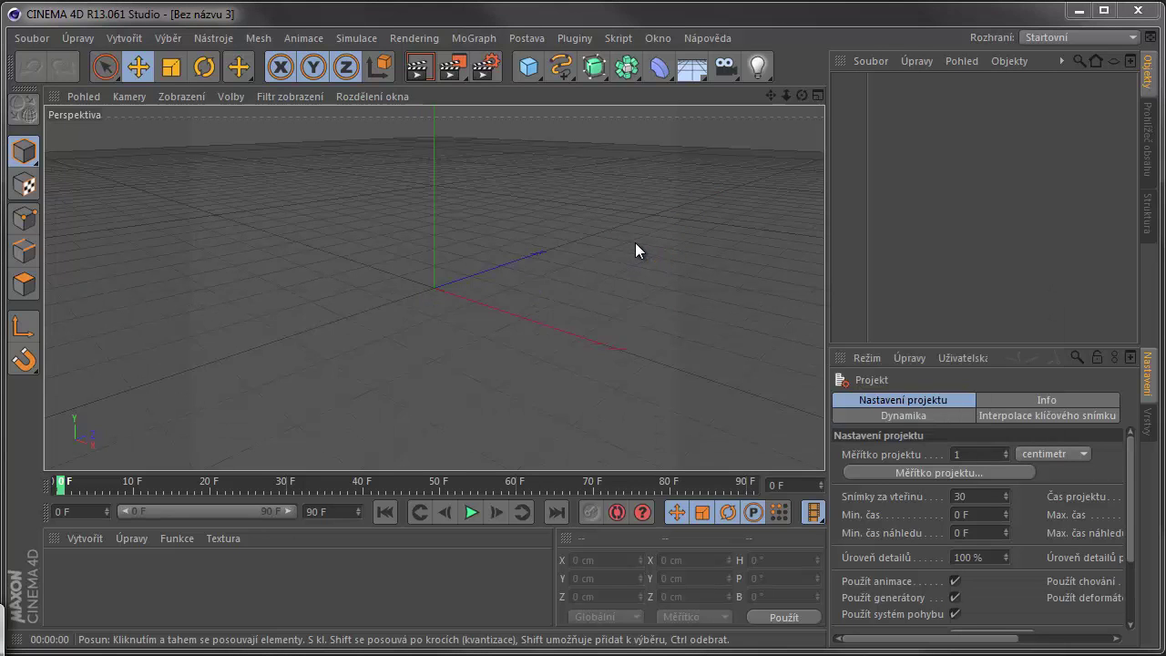
key("alt+Tab")
key("alt+Tab")
key("alt+Tab")
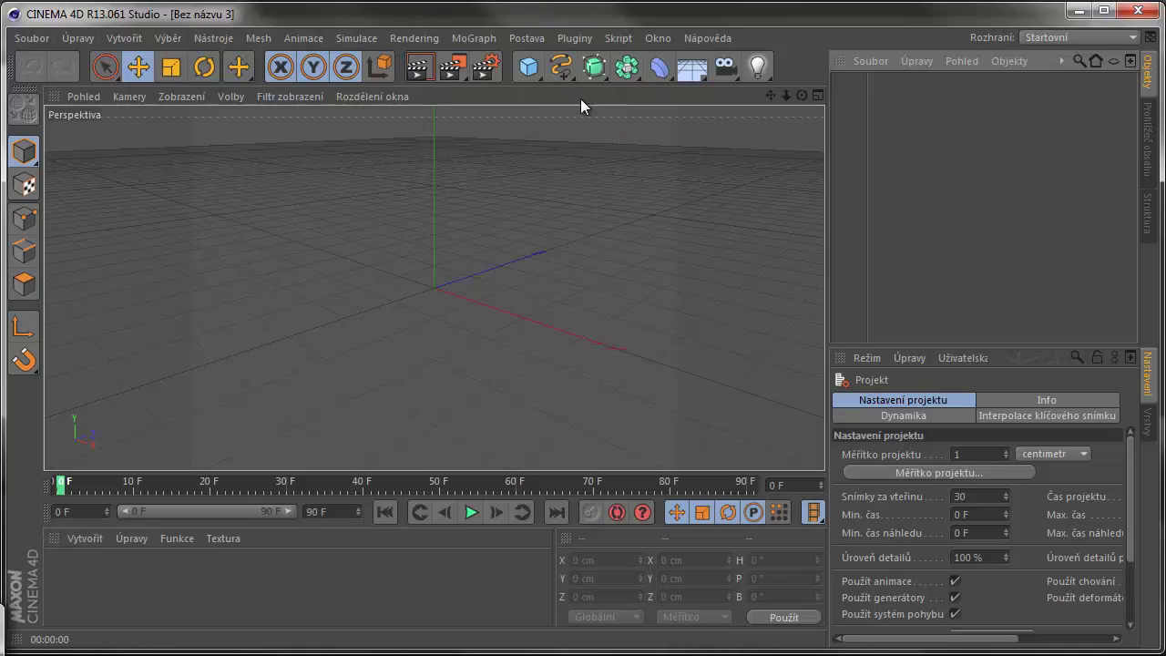
- Add a sphere at the scene origin and set its segments to 50
left_click(533, 67)
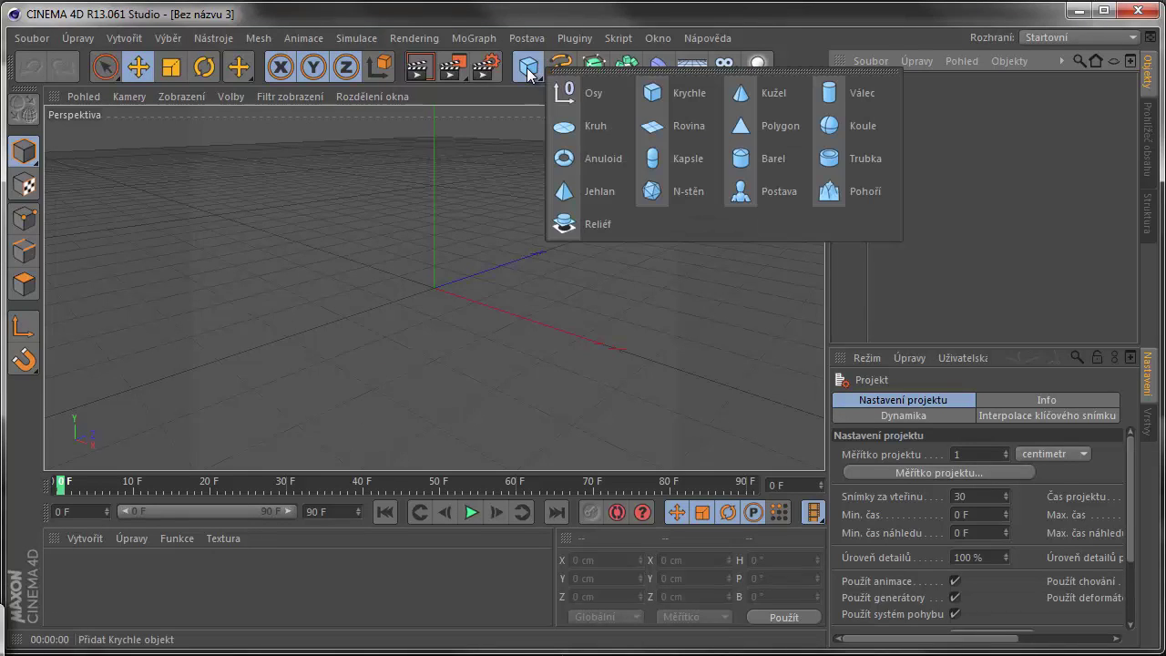
left_click(833, 133)
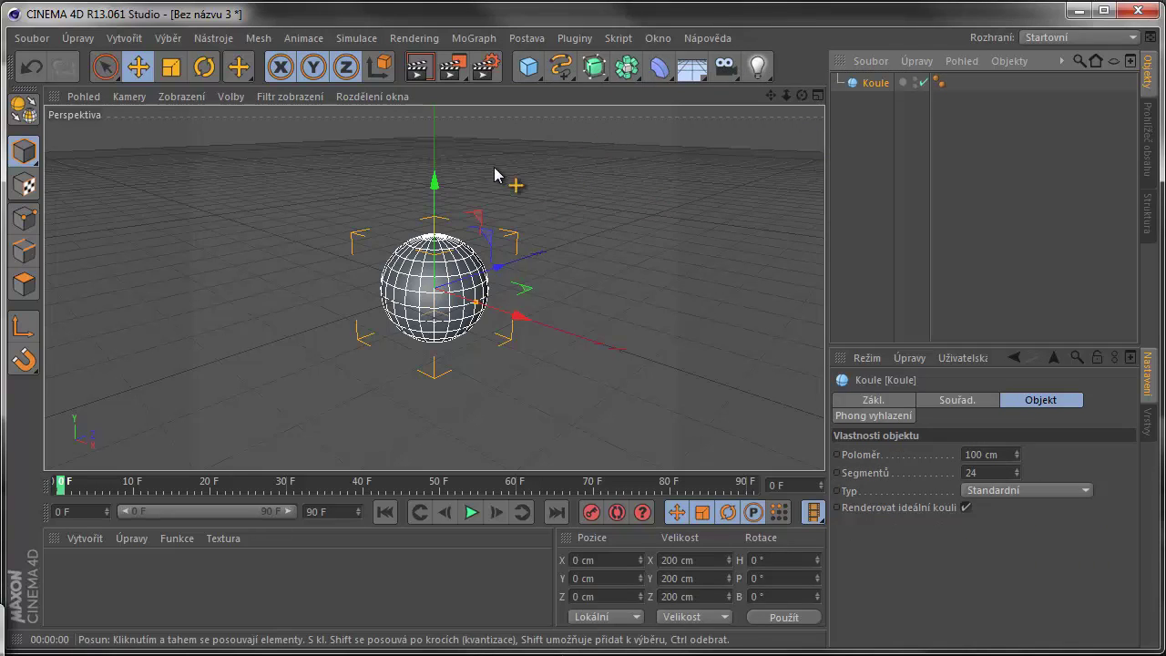
left_click_drag(554, 268, 304, 281, "alt")
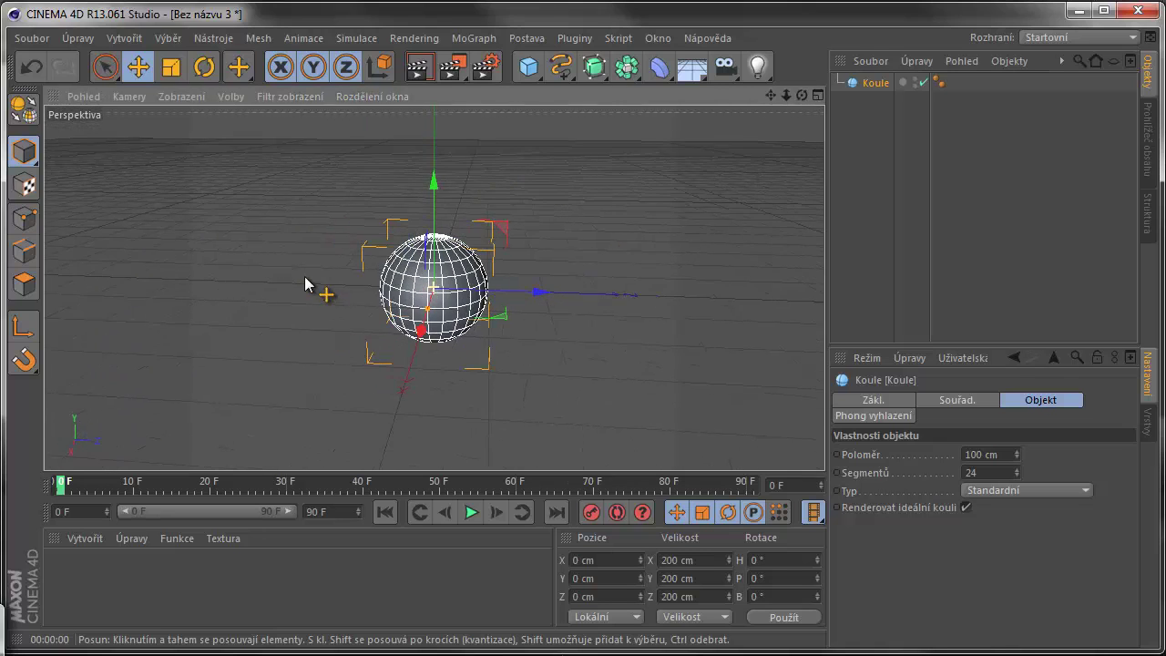
left_click(990, 472)
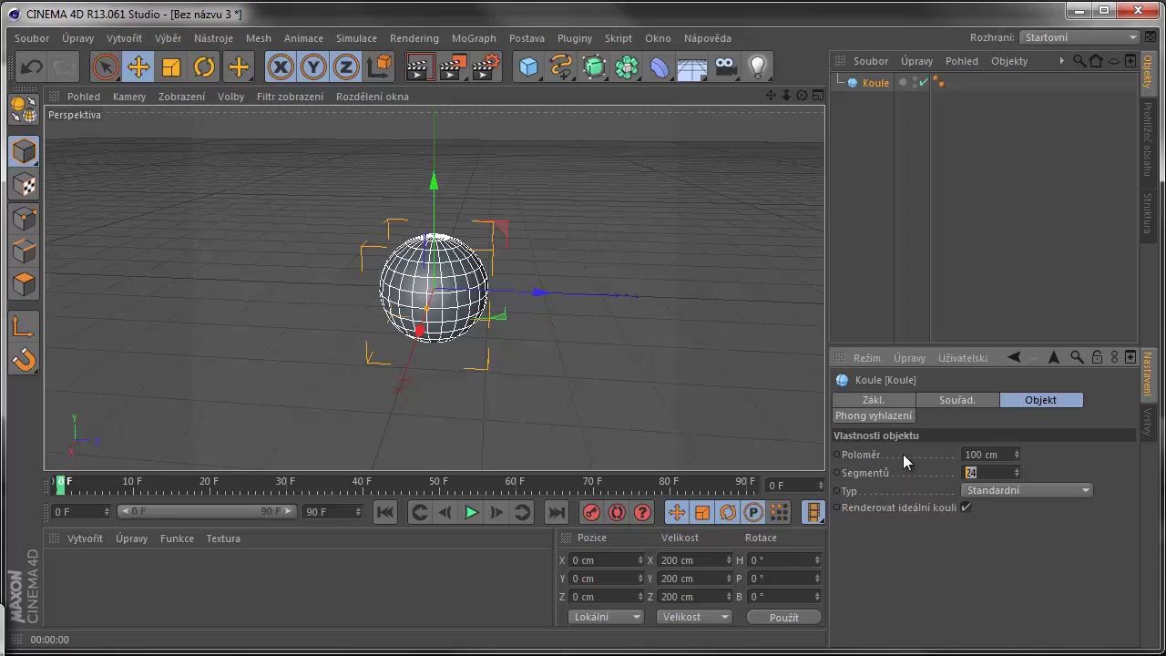
type("50")
key("Return")
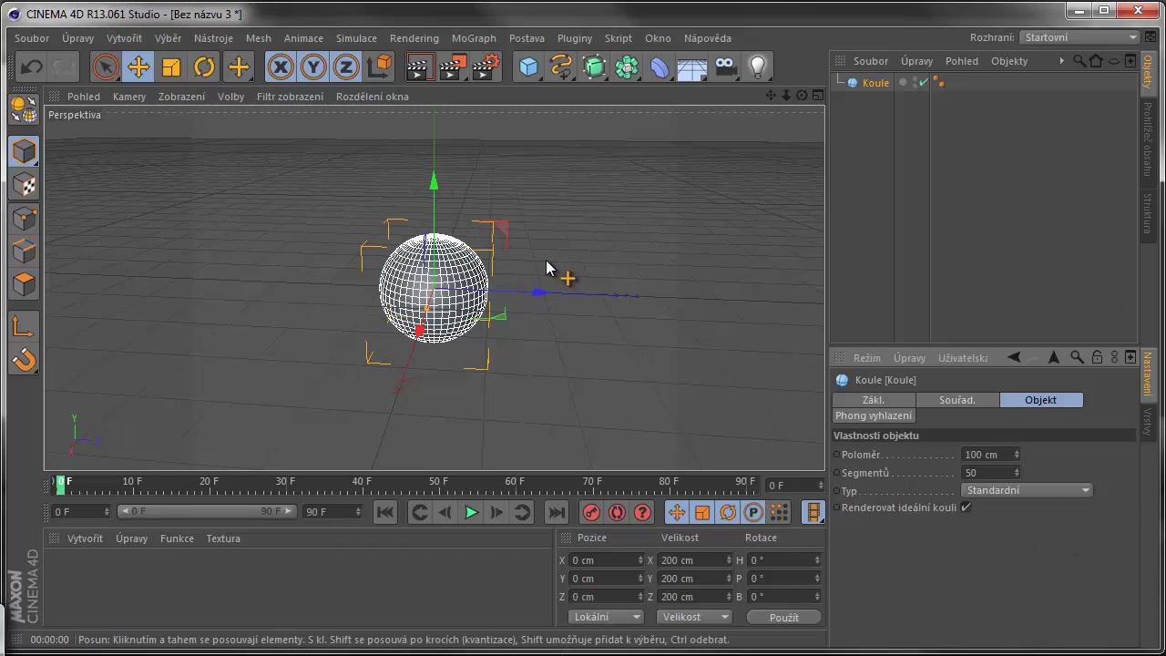
- Add a cube over the sphere and move it along Z to about -48.5 cm so part of the sphere sticks out
left_click_drag(547, 266, 470, 314, "alt")
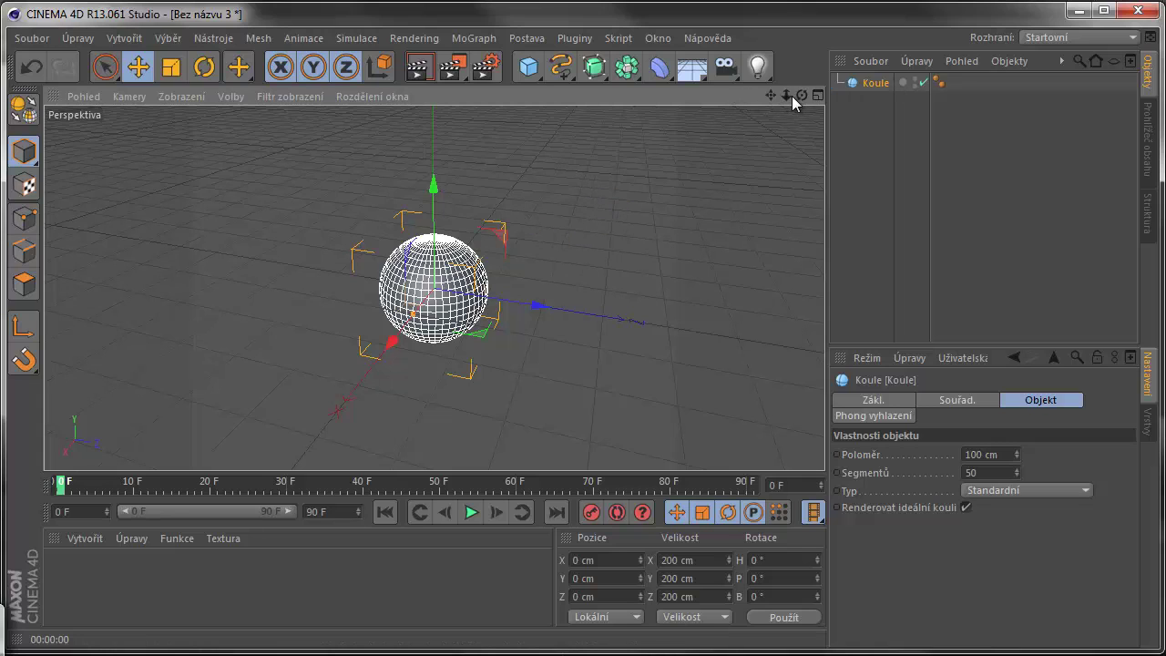
mouse_move(787, 96)
left_mouse_down()
mouse_move(791, 30)
mouse_move(798, 79)
left_mouse_up()
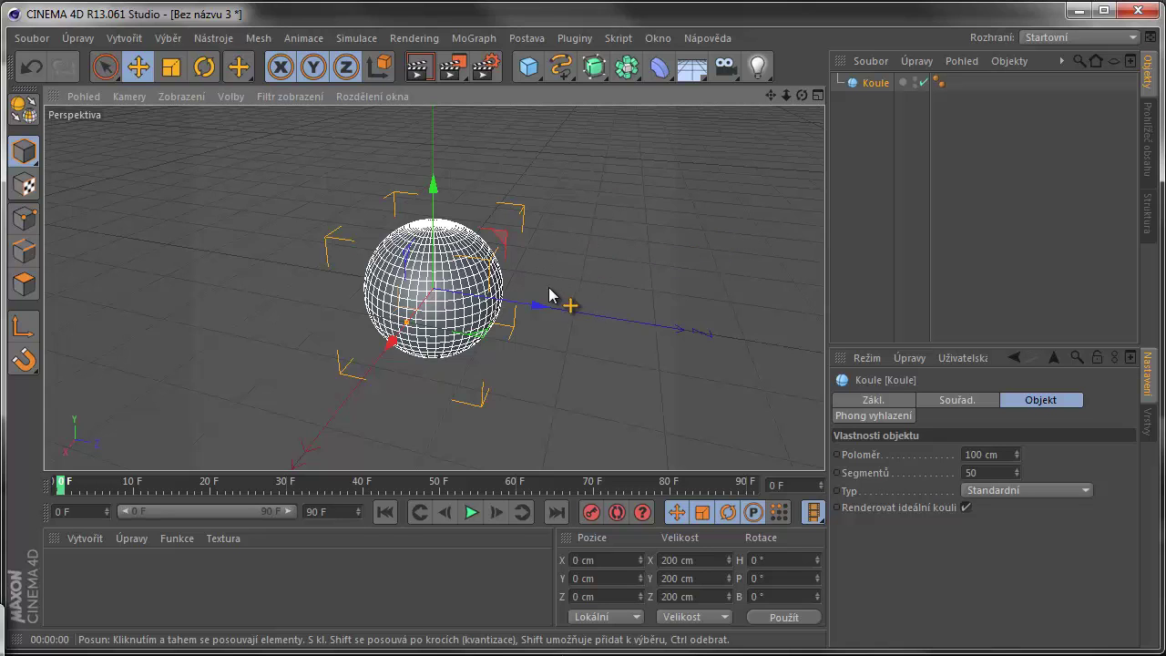
left_click_drag(549, 294, 547, 271, "alt")
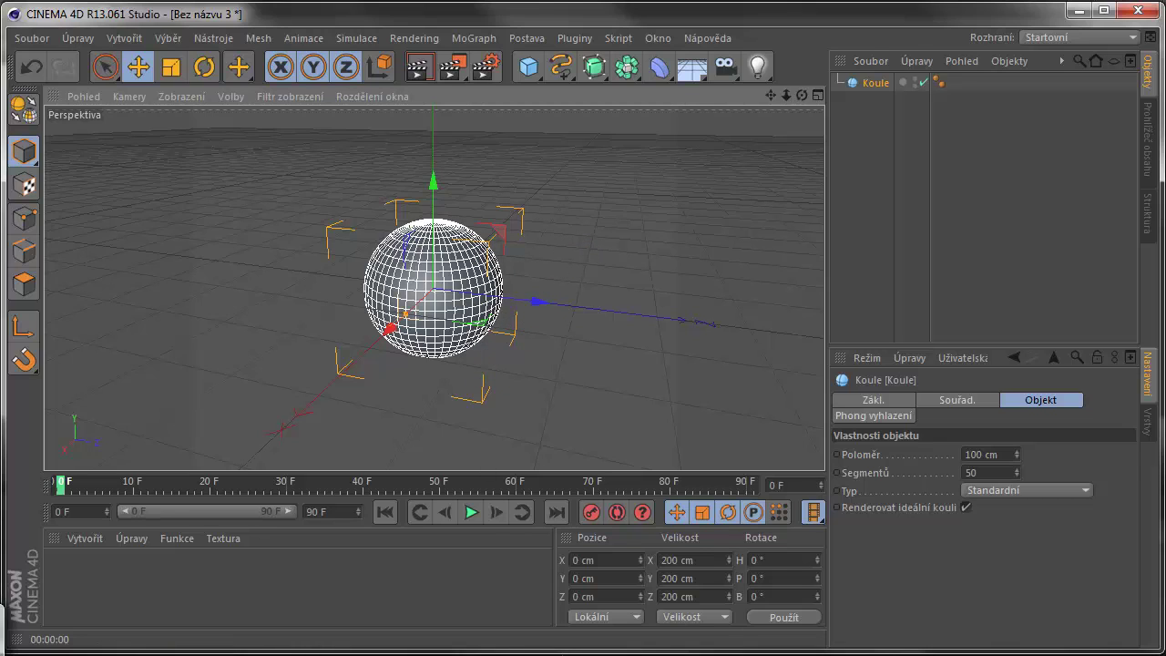
key("alt+Tab")
left_click_drag(533, 68, 652, 101)
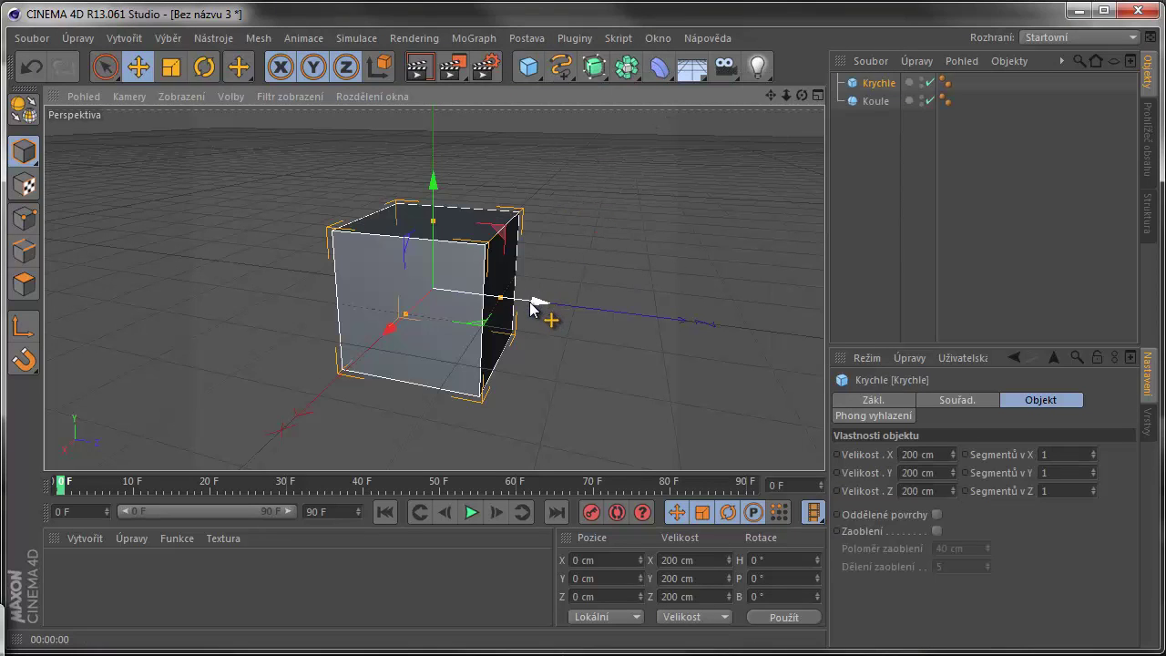
left_click_drag(538, 304, 487, 302)
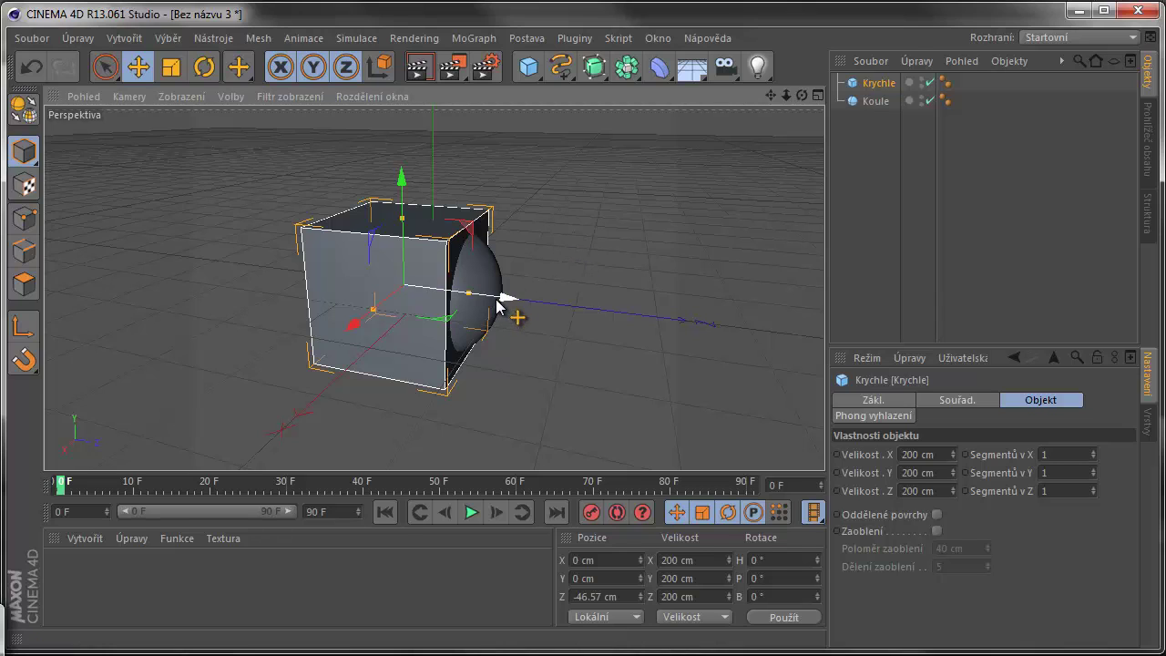
left_click_drag(495, 304, 504, 303)
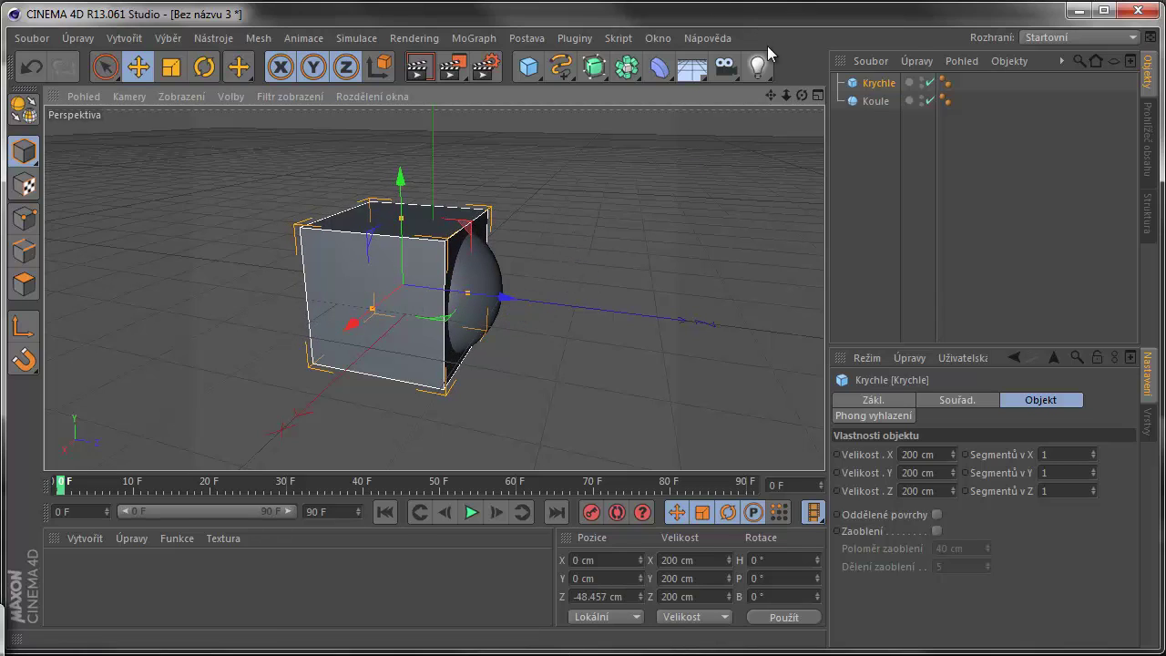
- Enlarge the cube to 211 cm in X and about 212.6 cm in Y so it extends past the sphere
left_click(819, 96)
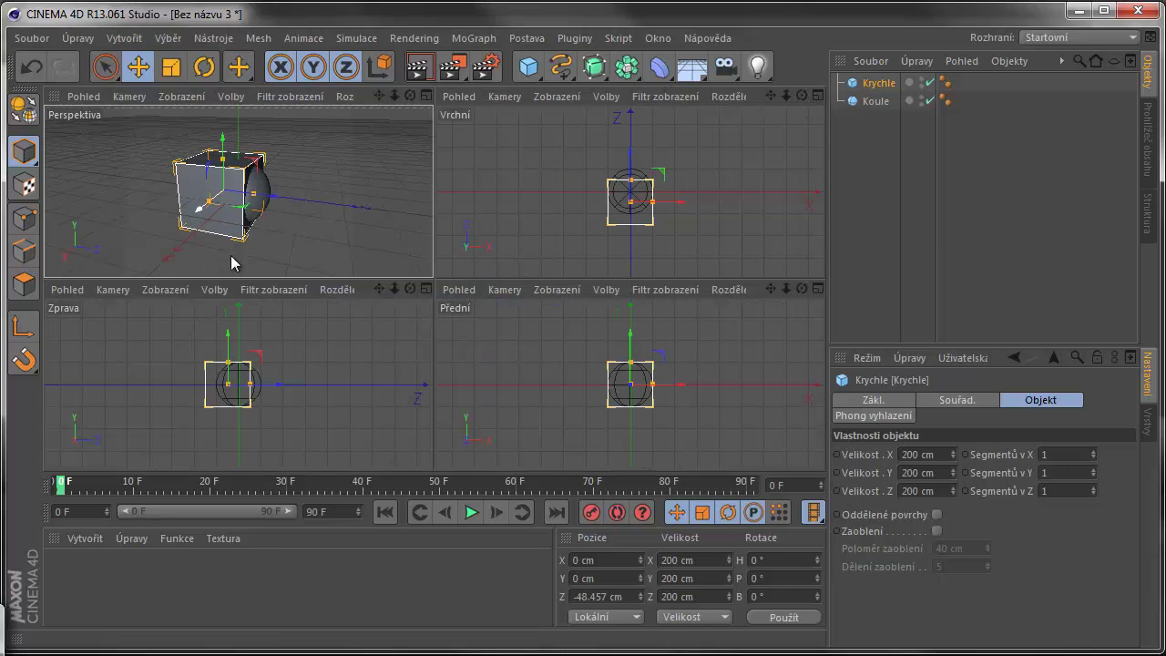
left_click(427, 289)
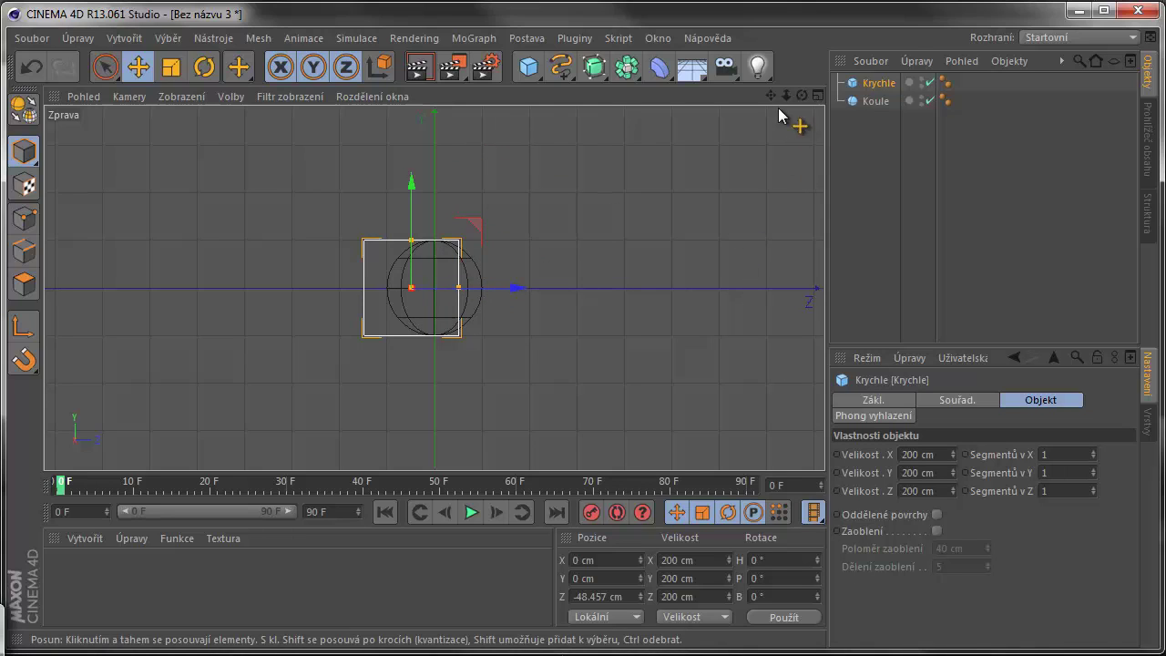
left_click_drag(786, 97, 823, 23)
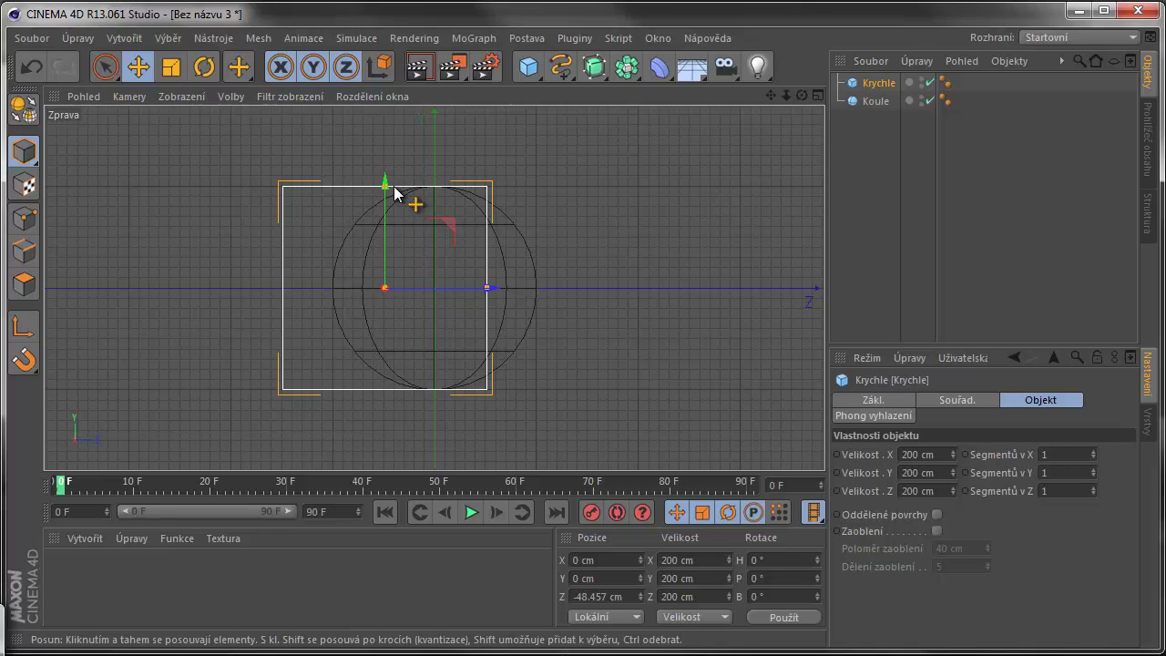
left_click(948, 453)
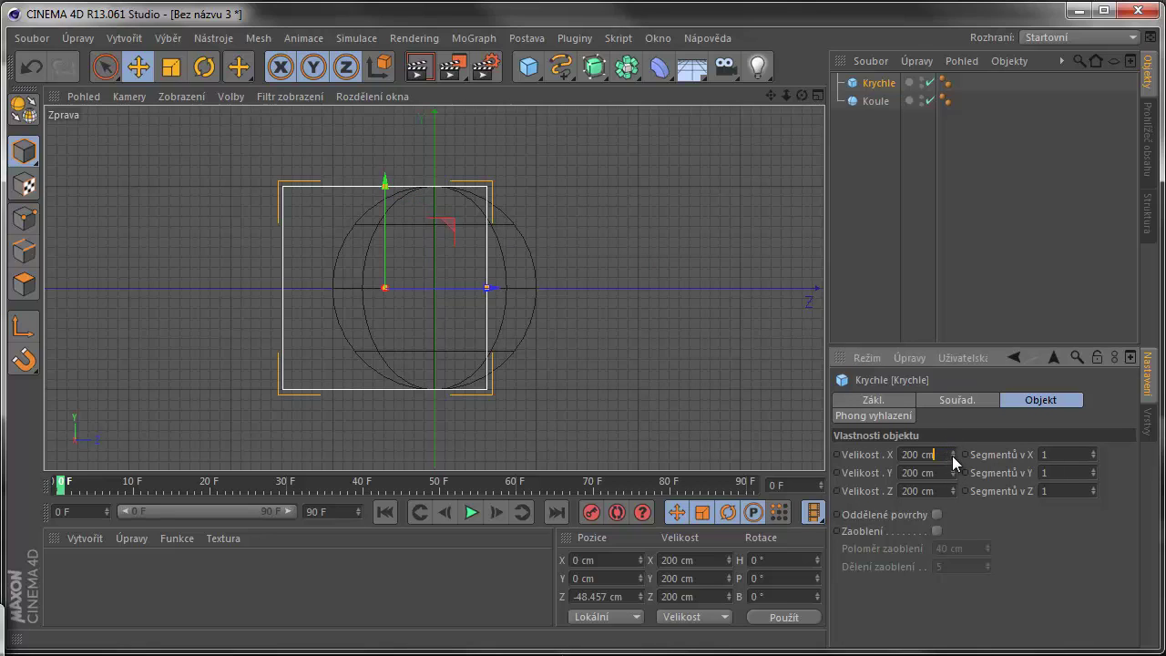
left_click_drag(953, 452, 955, 461)
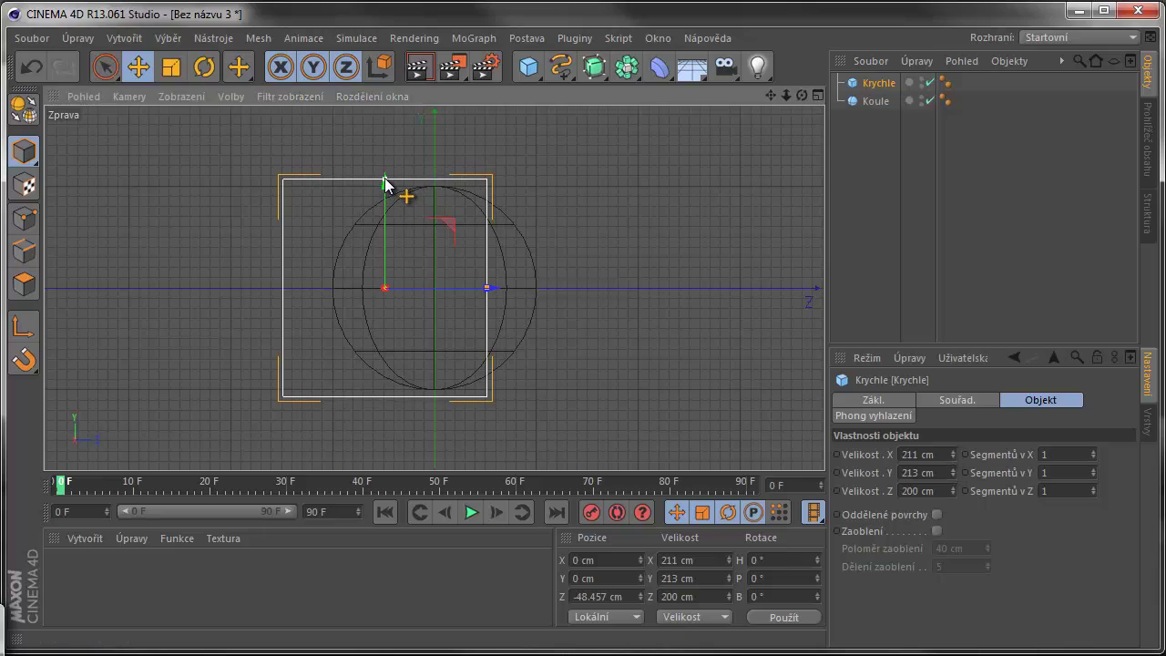
left_click_drag(386, 182, 395, 186)
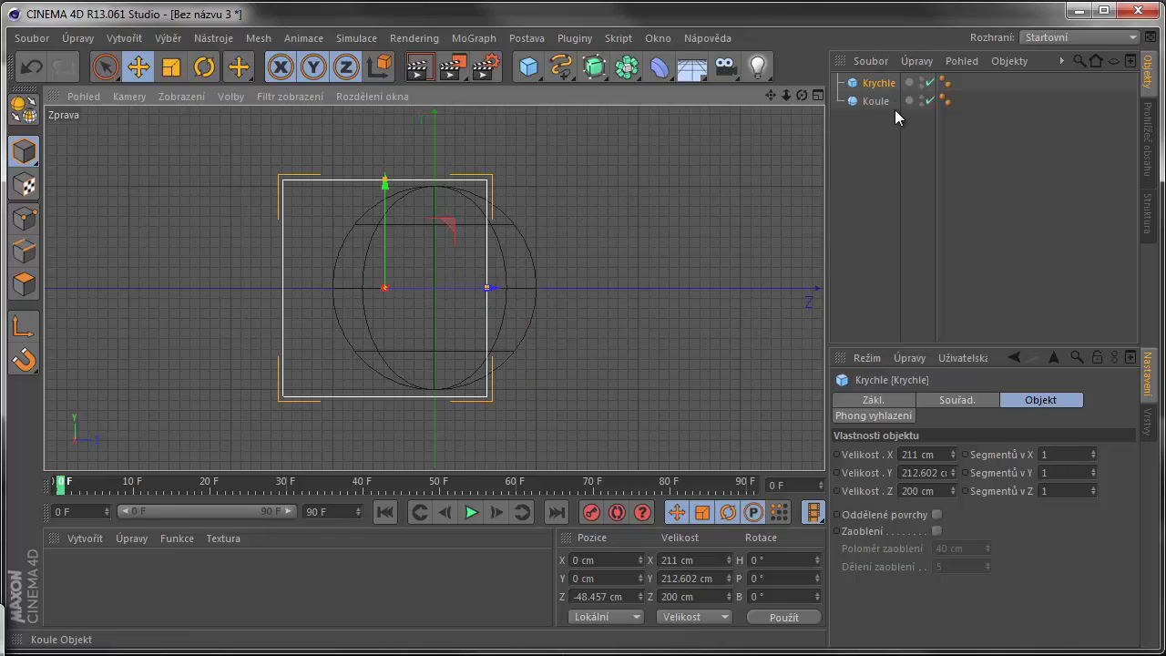
- Add a Boolean object and nest the sphere above the cube inside it, so the cube is subtracted from the sphere
left_click(819, 96)
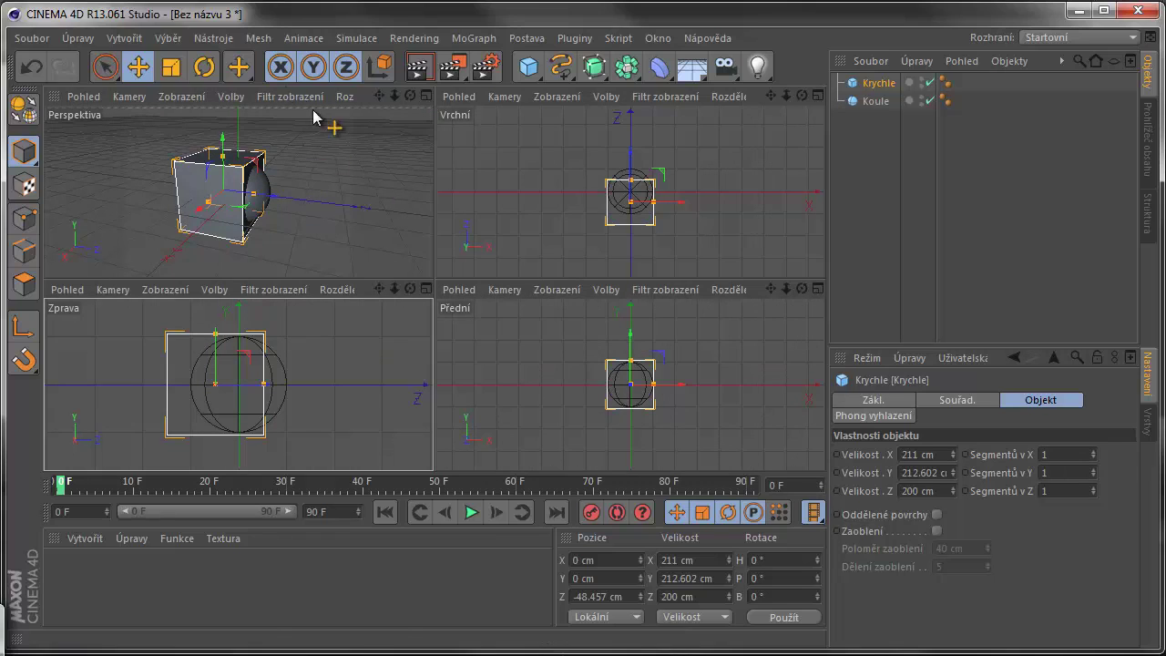
left_click(426, 97)
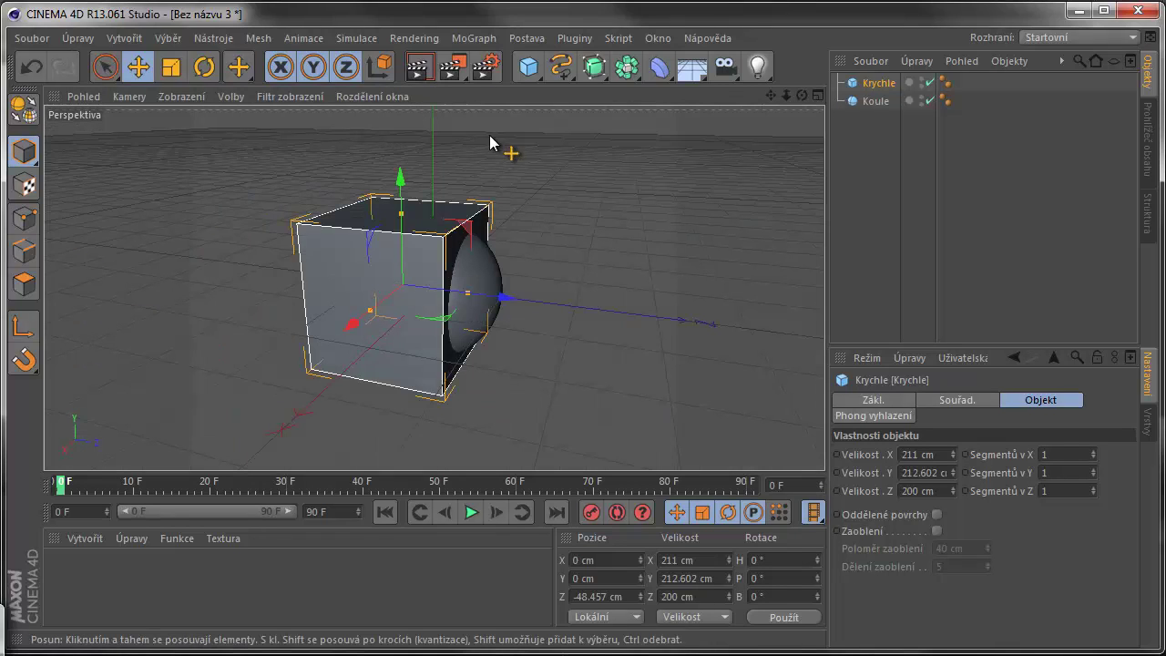
left_click_drag(551, 215, 493, 248, "alt")
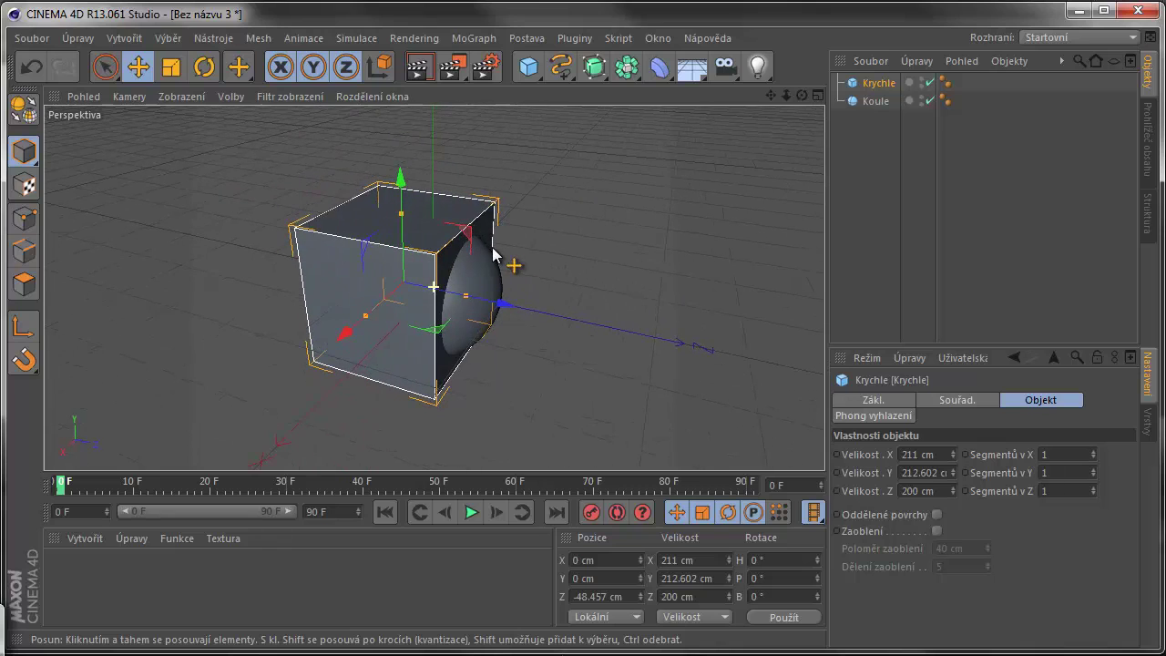
left_click(627, 73)
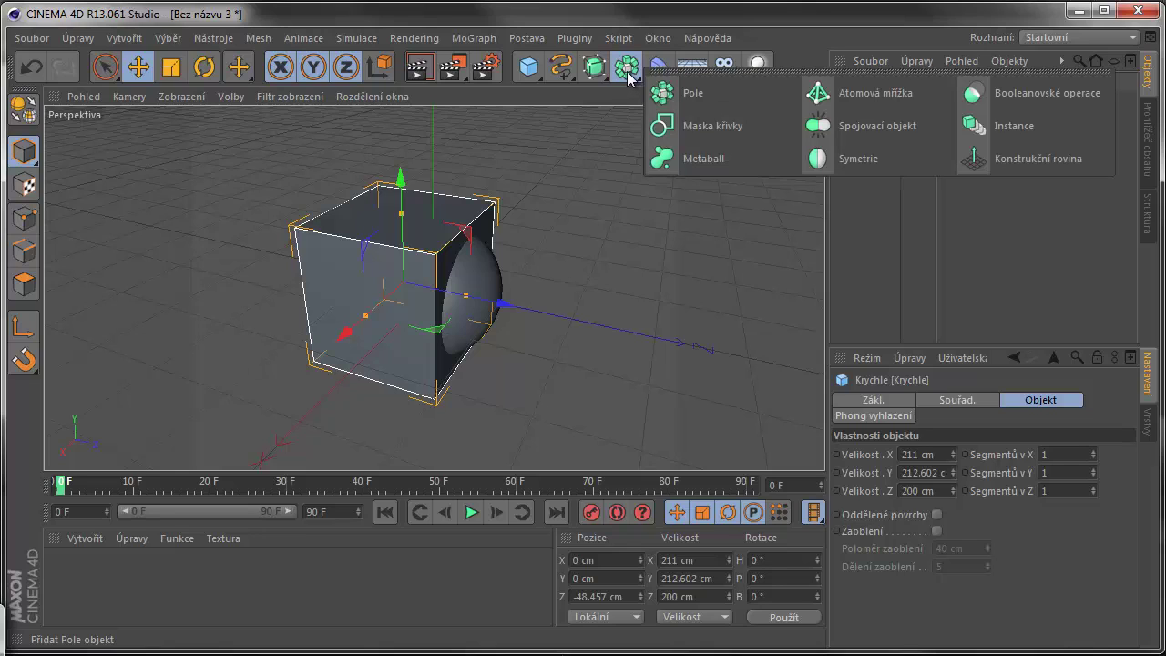
left_click(979, 99)
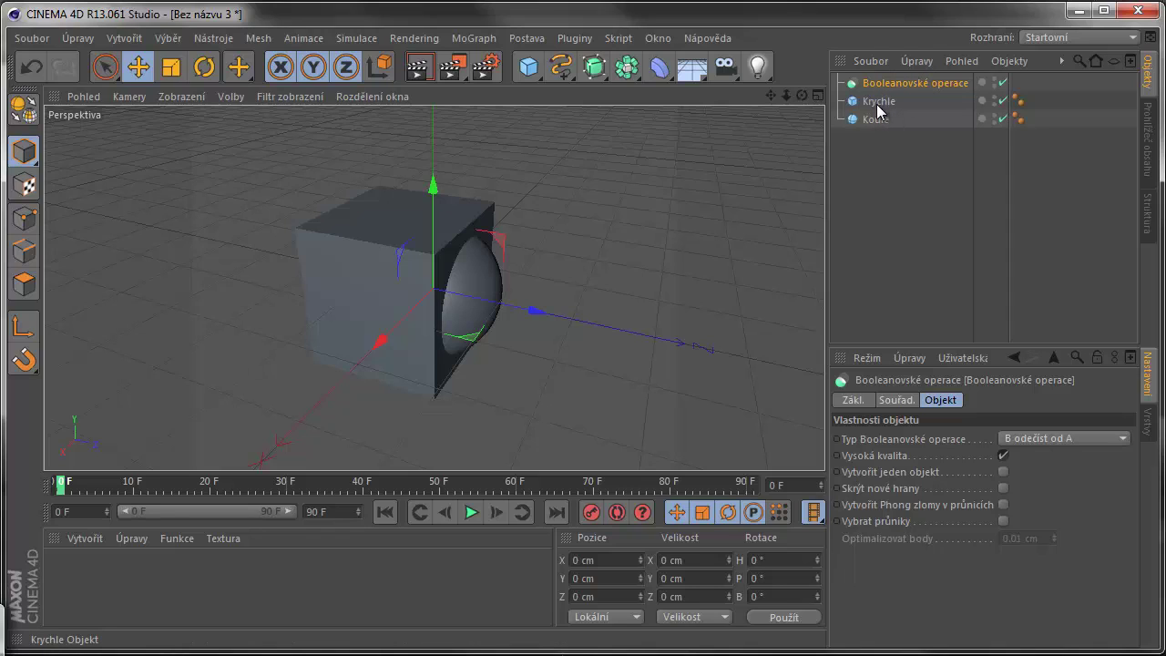
left_click_drag(881, 110, 886, 82)
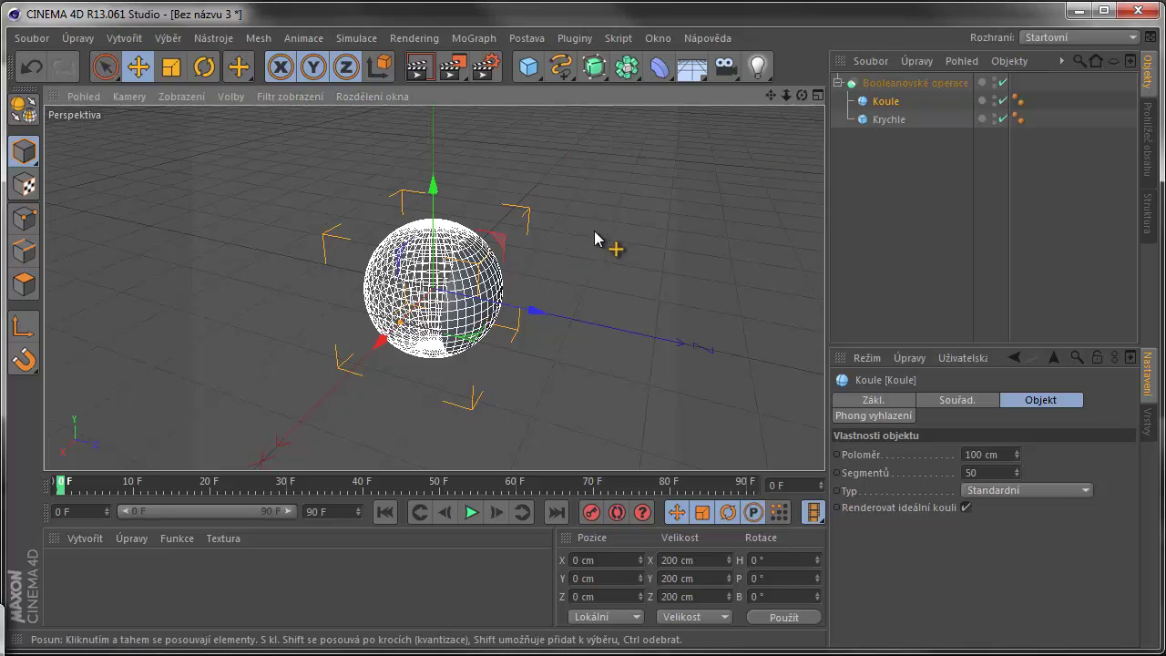
left_click_drag(598, 242, 626, 255)
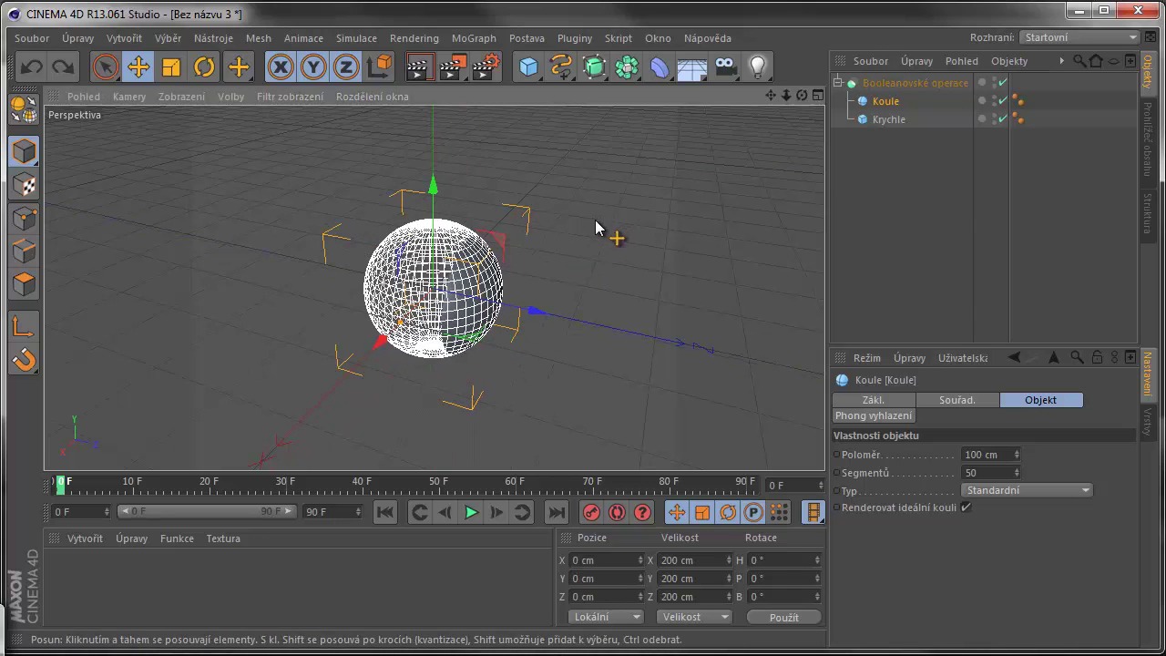
left_click(904, 83)
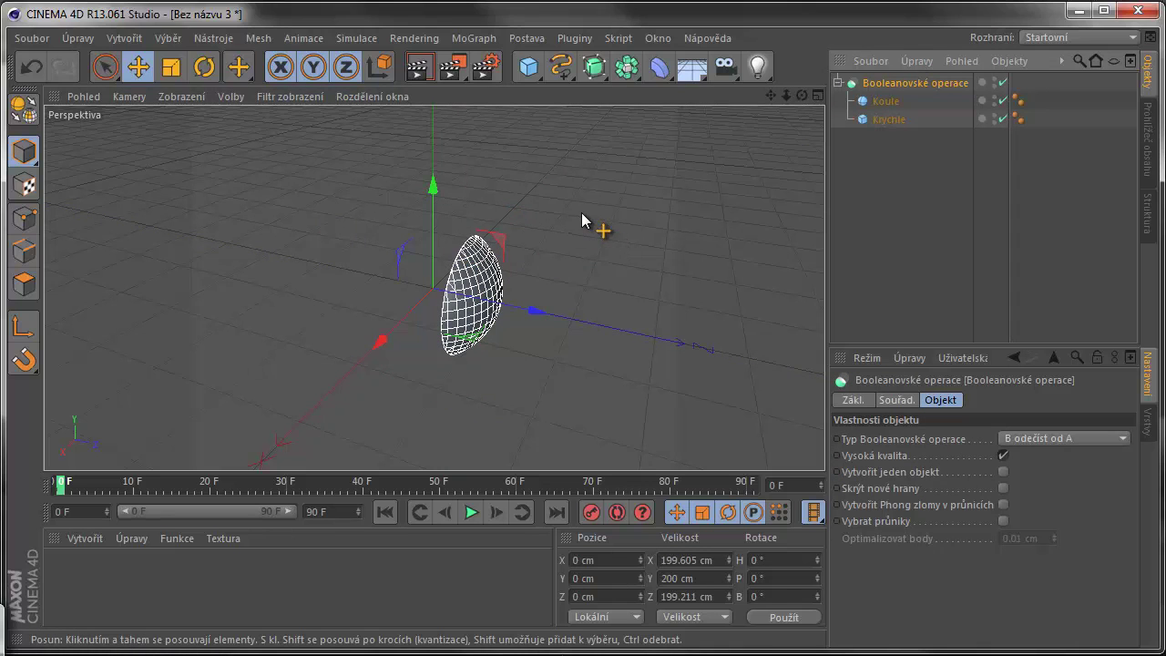
mouse_move(582, 214)
left_mouse_down("alt")
mouse_move(692, 248)
mouse_move(802, 204)
mouse_move(469, 250)
mouse_move(364, 218)
mouse_move(569, 211)
left_mouse_up("alt")
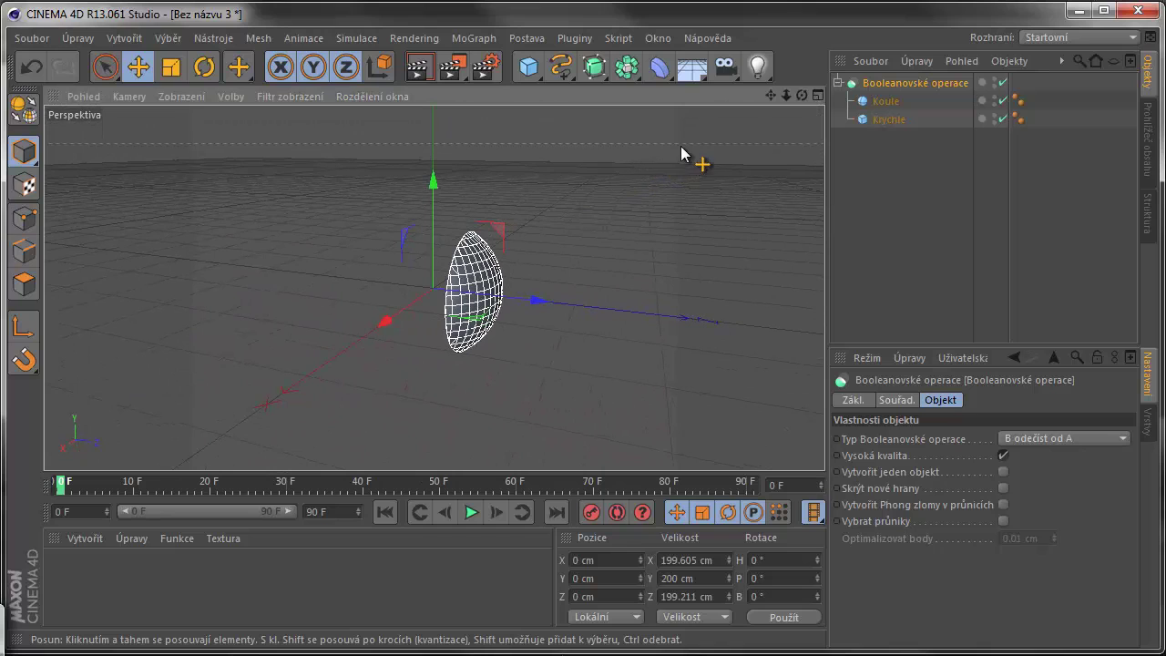
left_click(613, 260)
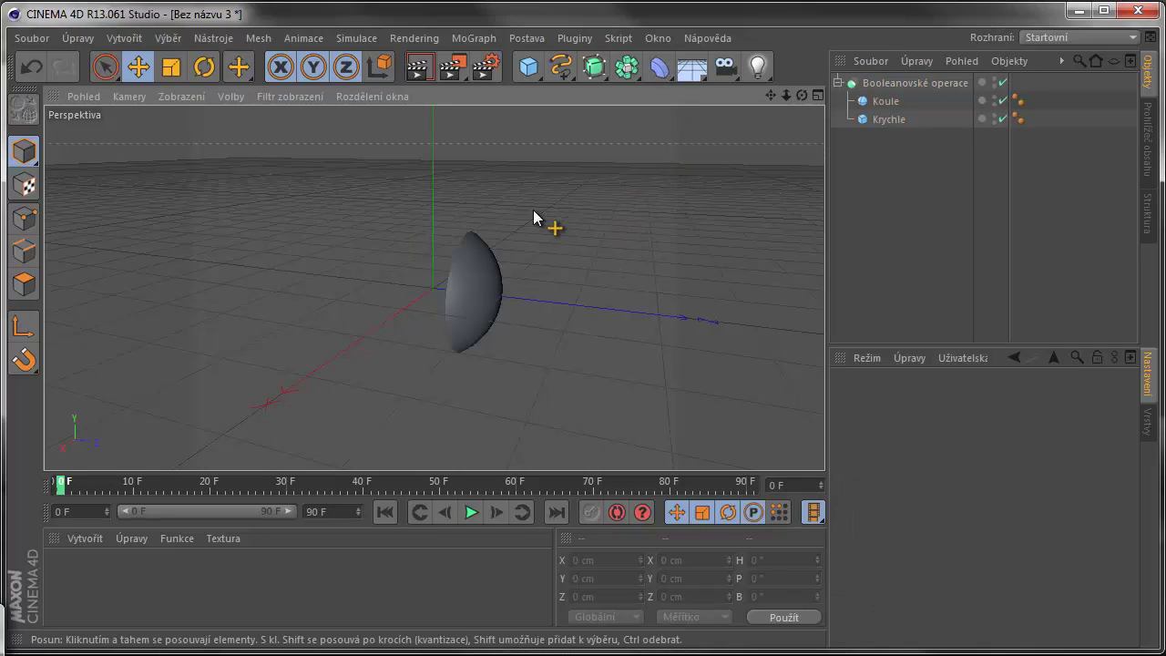
- Compare the cut sphere cap with the reference photo and add a second sphere at the origin
left_click_drag(533, 210, 651, 302, "alt")
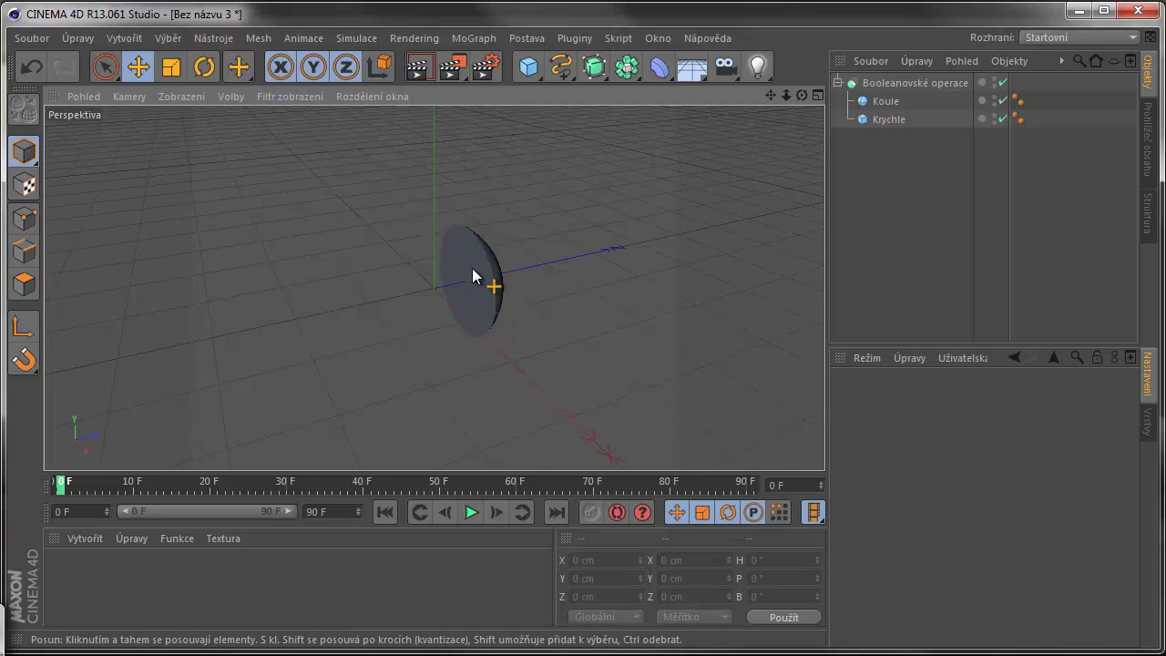
key("alt+Tab")
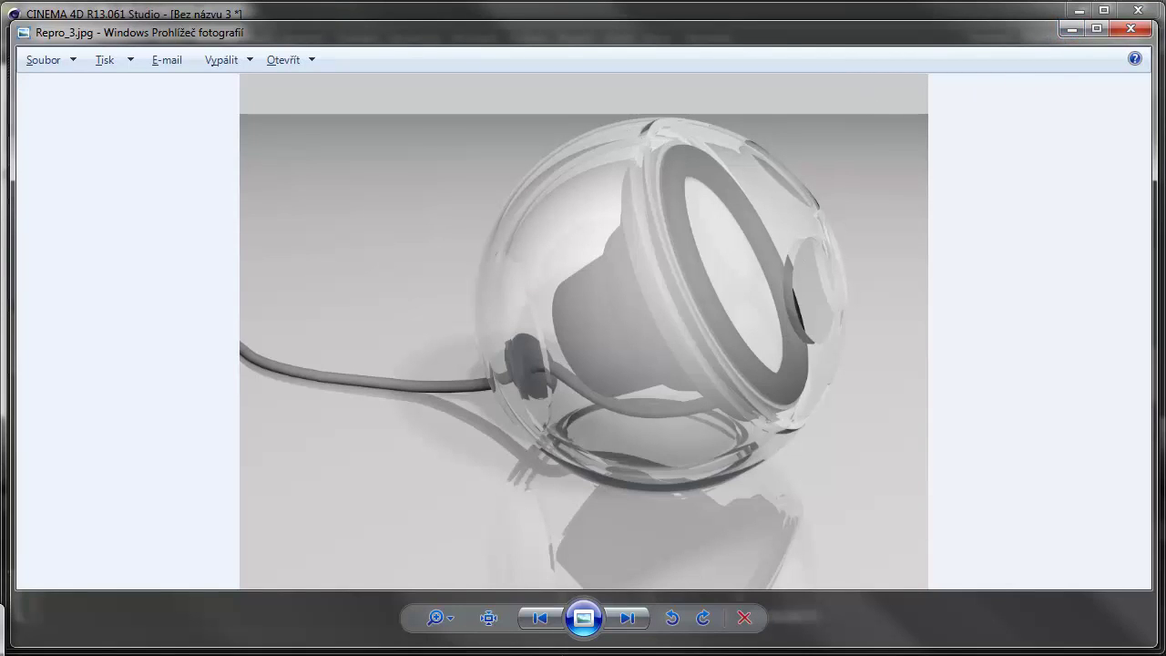
key("alt+Tab")
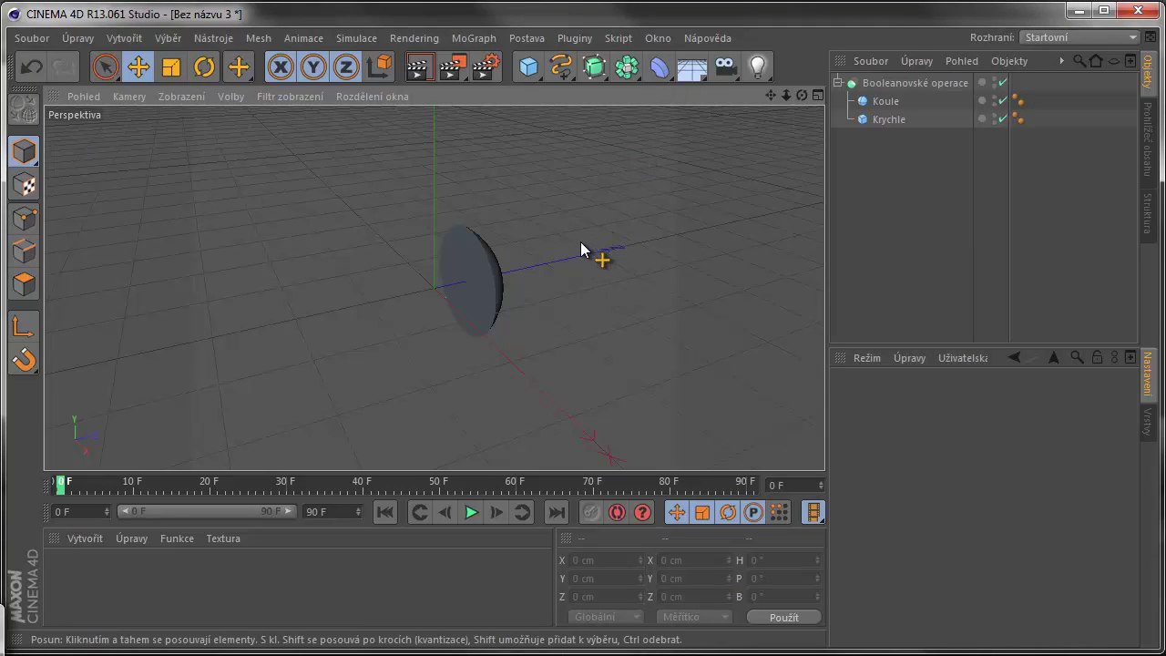
left_click_drag(580, 243, 391, 251, "alt")
left_click(533, 72)
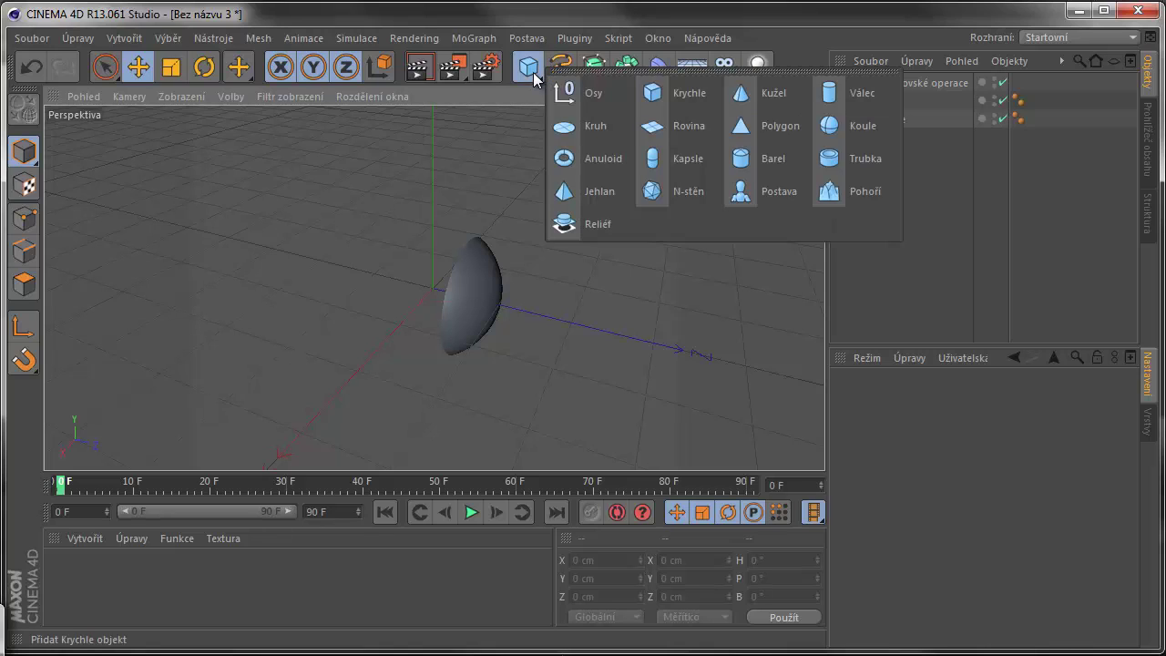
left_click(837, 133)
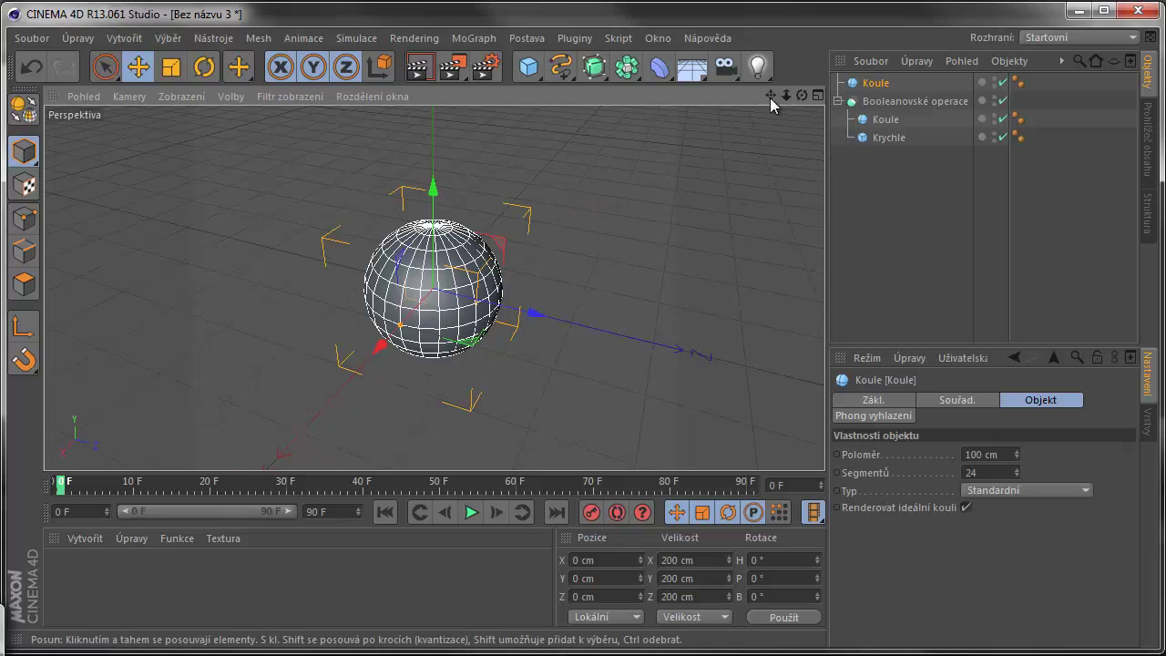
- Set the radius of the second, standalone sphere to 94 cm, working in the side view
left_click(819, 96)
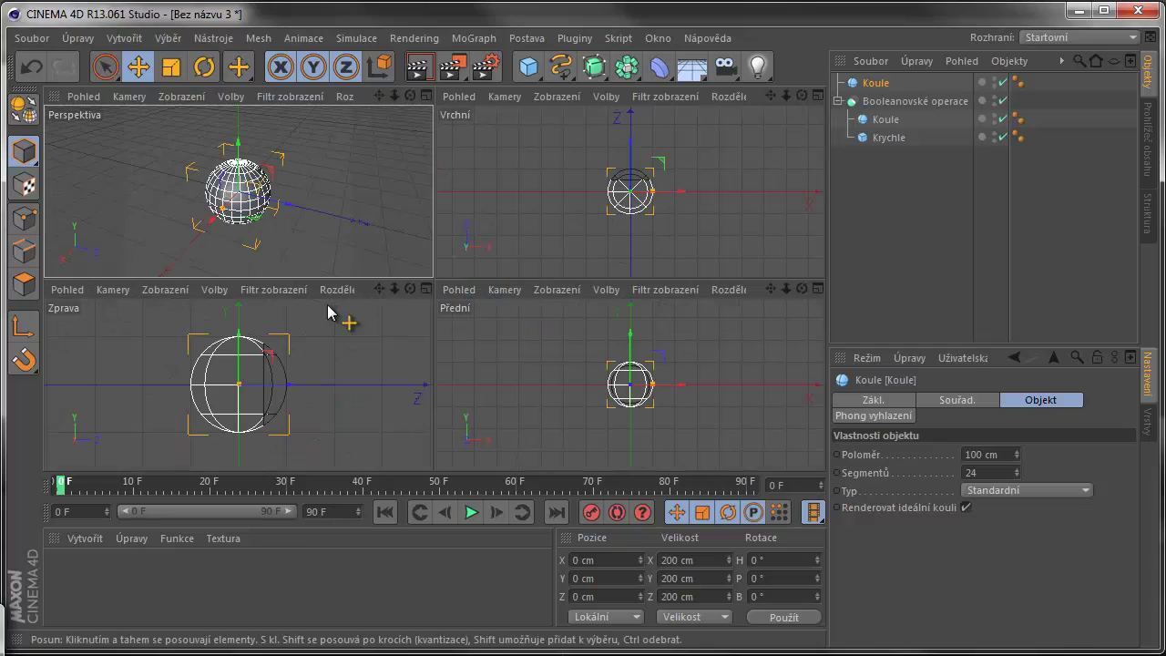
middle_click(431, 292)
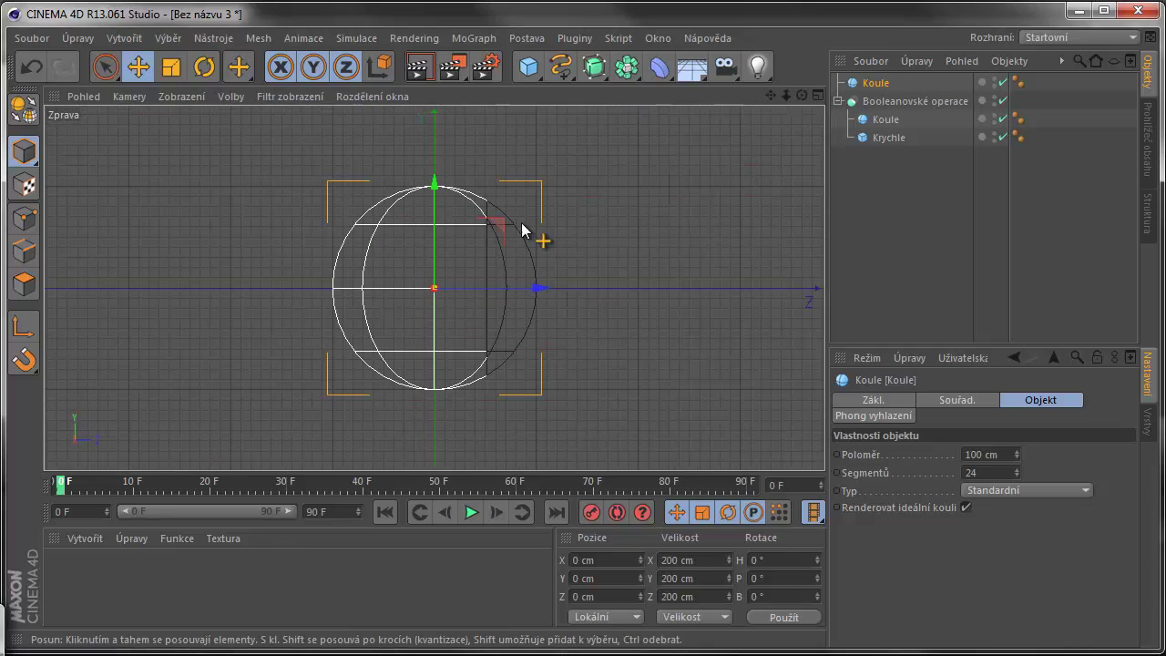
left_click(893, 103)
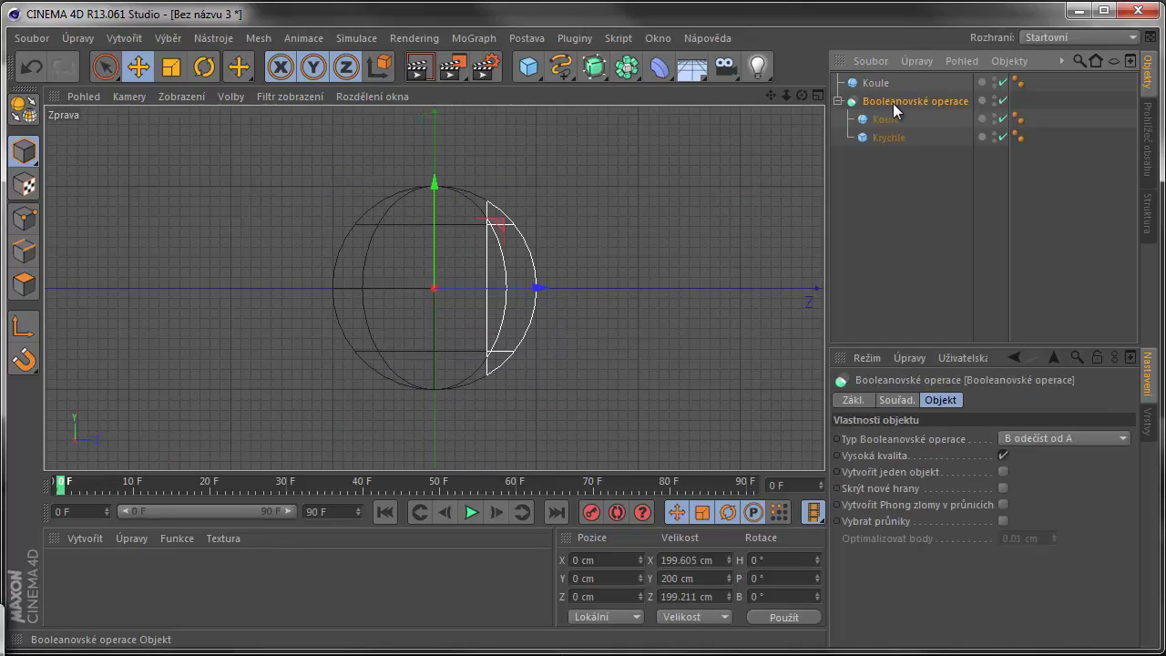
left_click(882, 83)
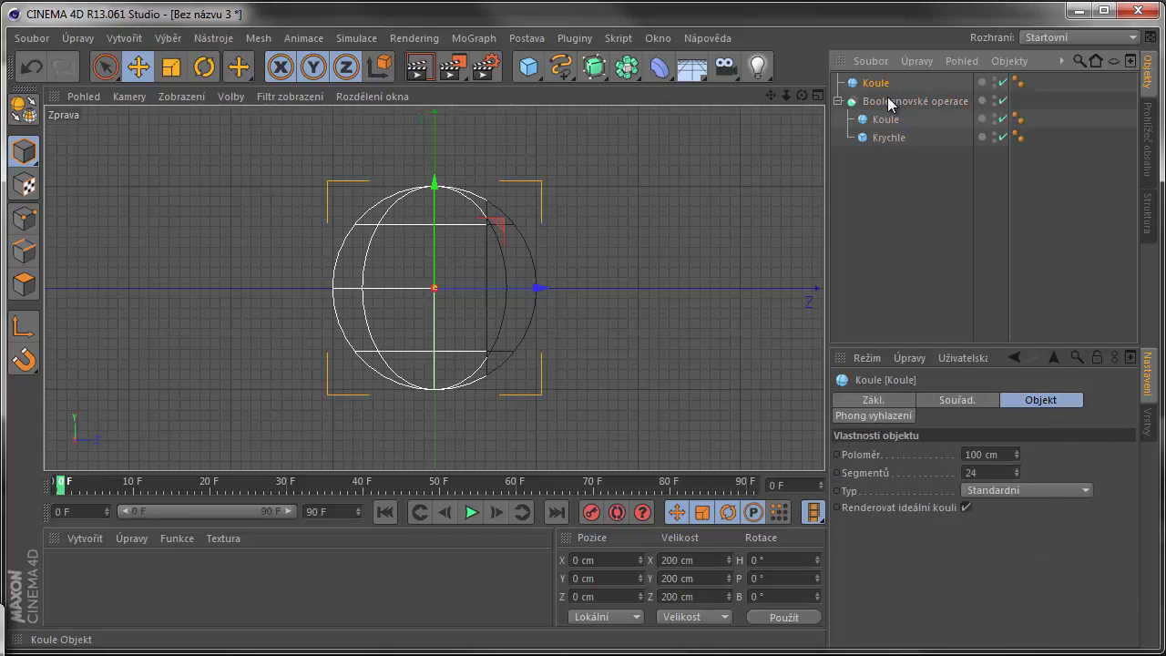
key("ctrl+z")
left_click(882, 84)
left_click(1000, 452)
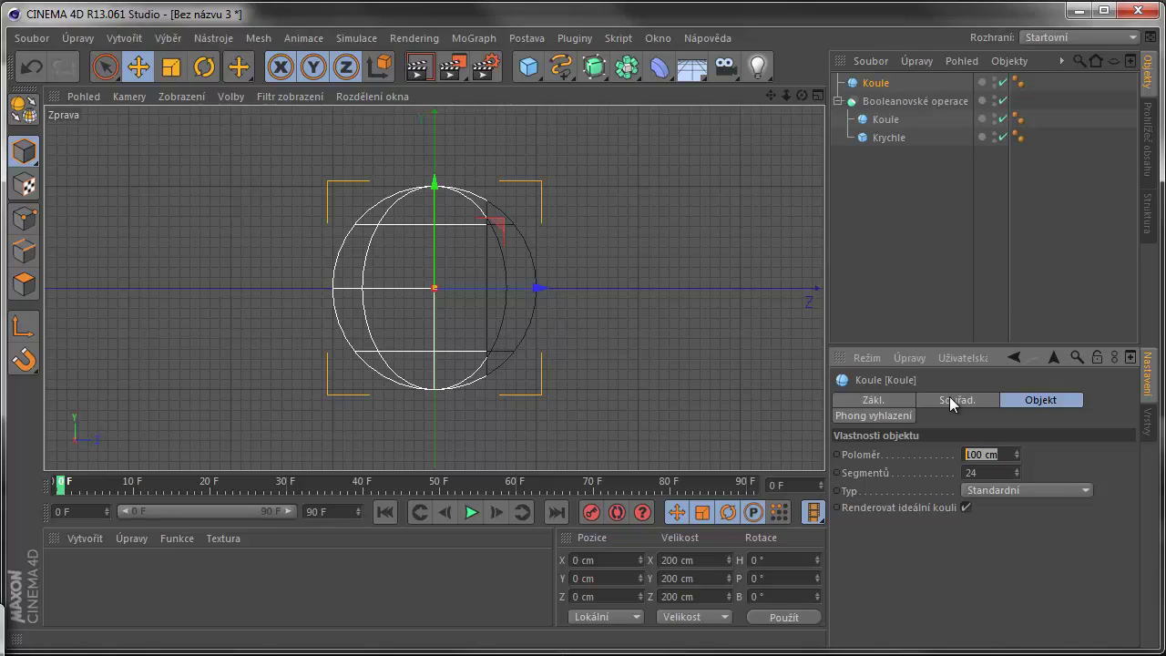
type("94")
key("Return")
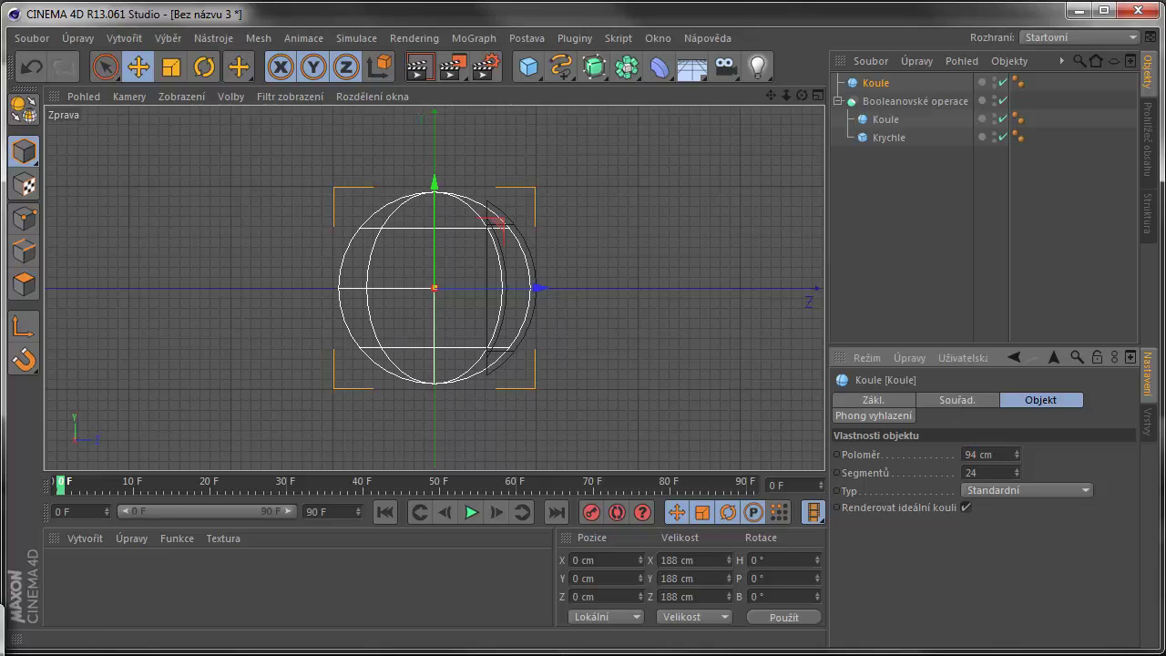
- Set the 94 cm sphere's segments to 40
middle_click_drag(541, 258, 538, 278, "alt")
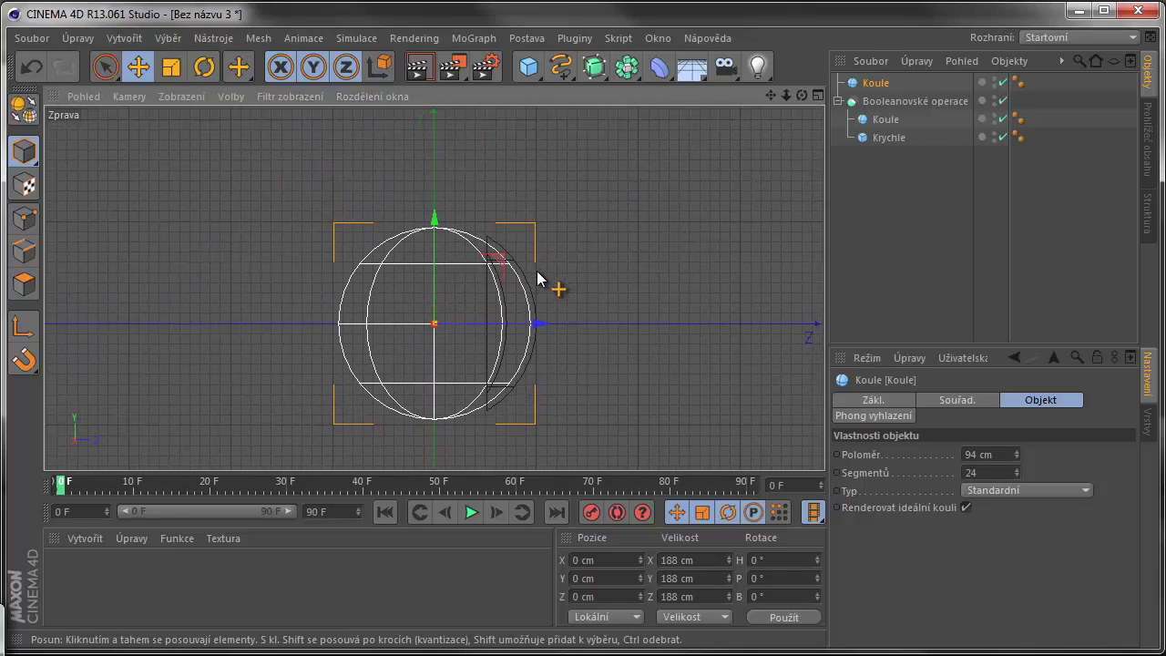
right_click_drag(537, 277, 482, 192, "alt")
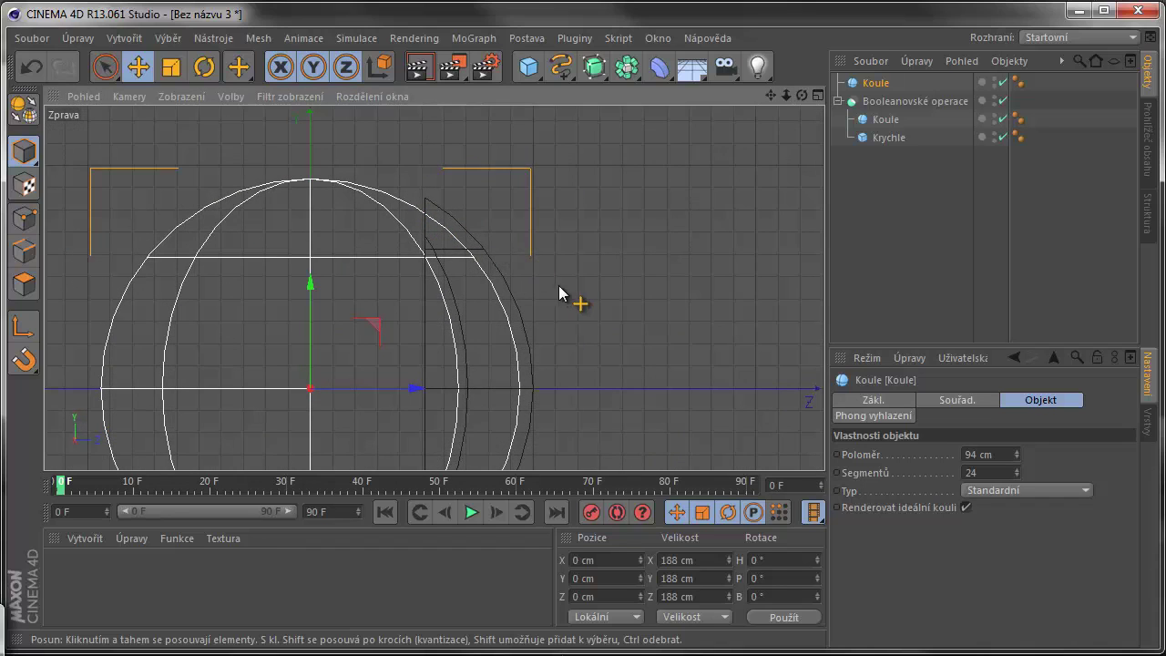
middle_click_drag(559, 292, 513, 229, "alt")
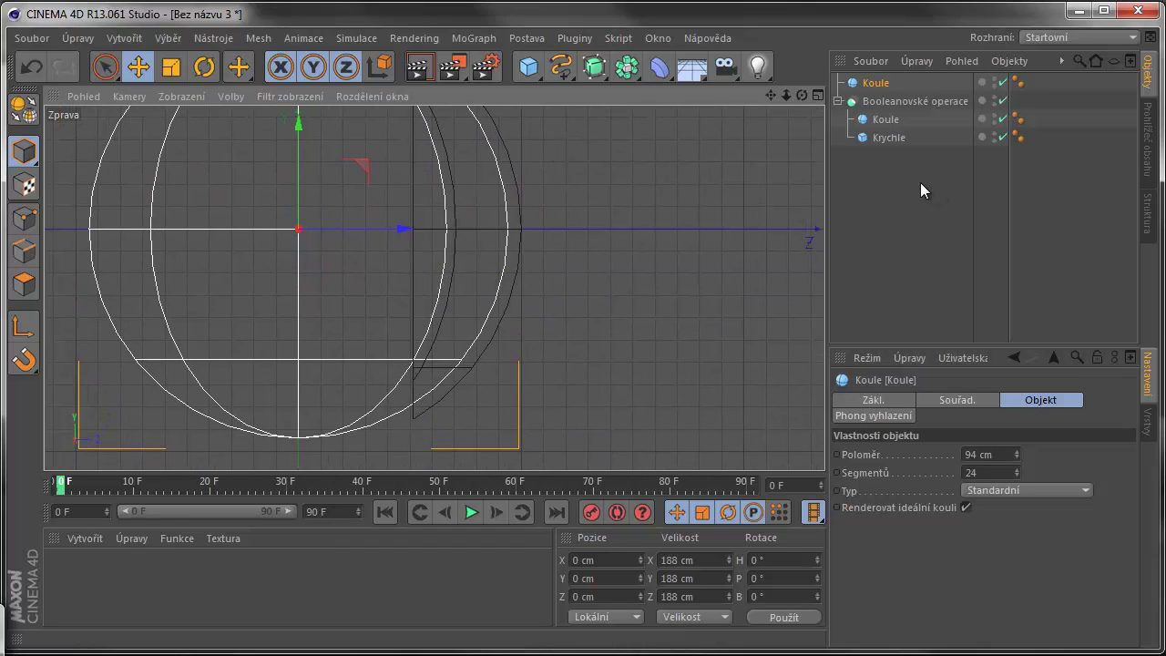
middle_click_drag(614, 224, 665, 286, "alt")
scroll(630, 271, "down", 4)
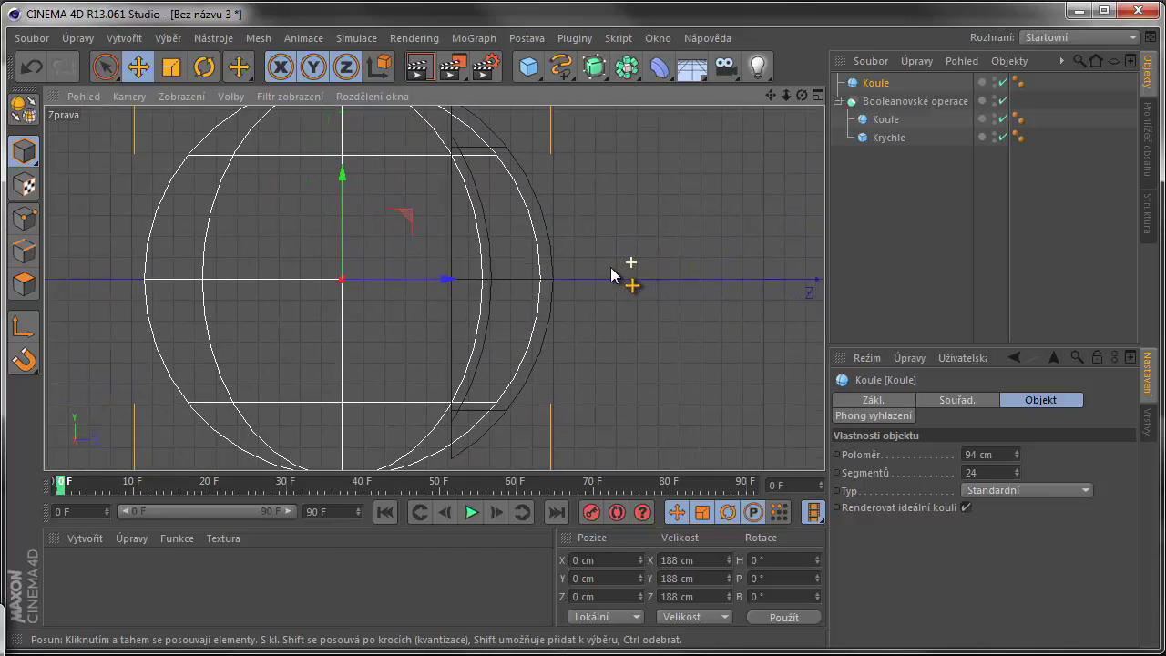
left_click(993, 472)
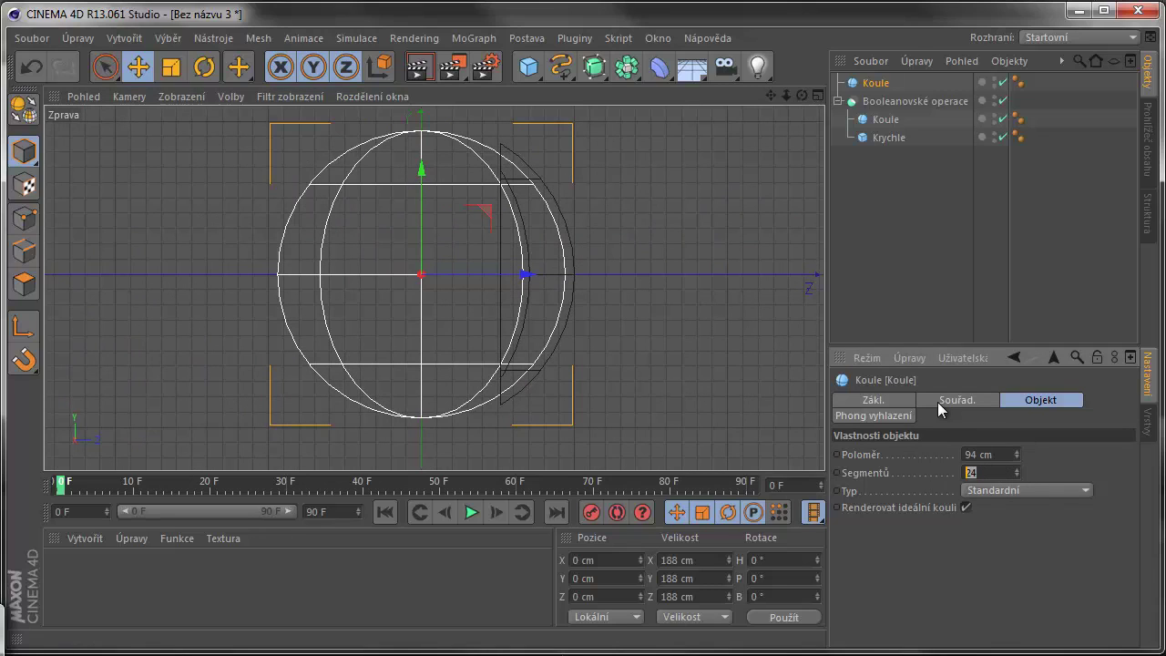
type("40")
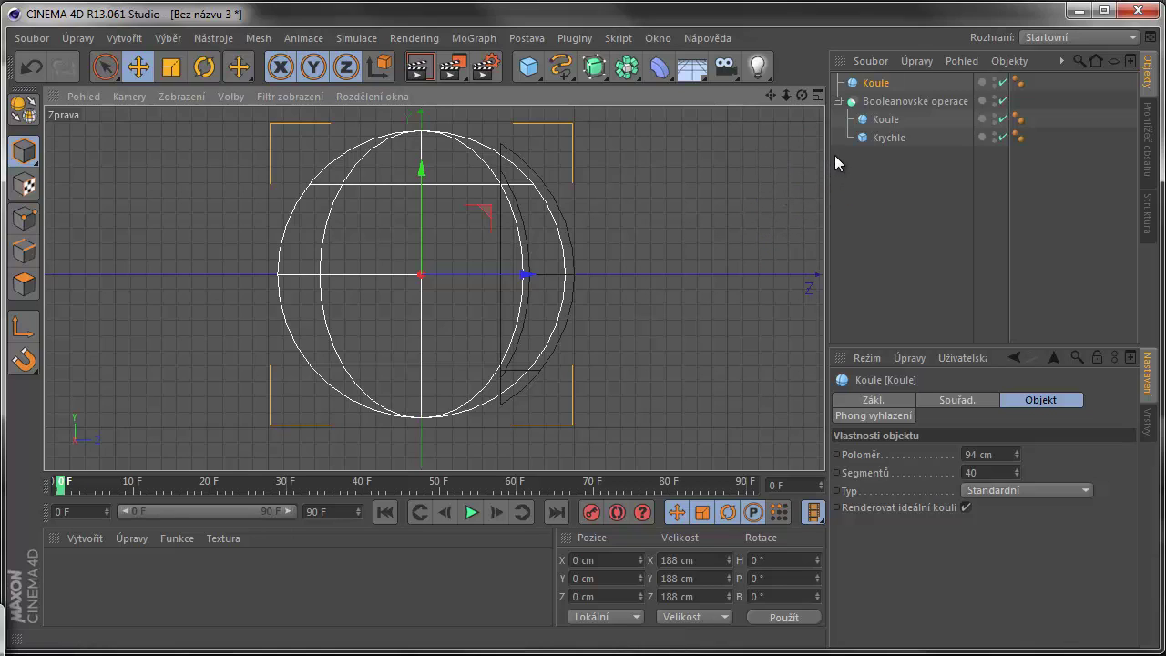
- Collapse the existing Boolean group in the object hierarchy and add a second Boolean object
left_click(891, 103)
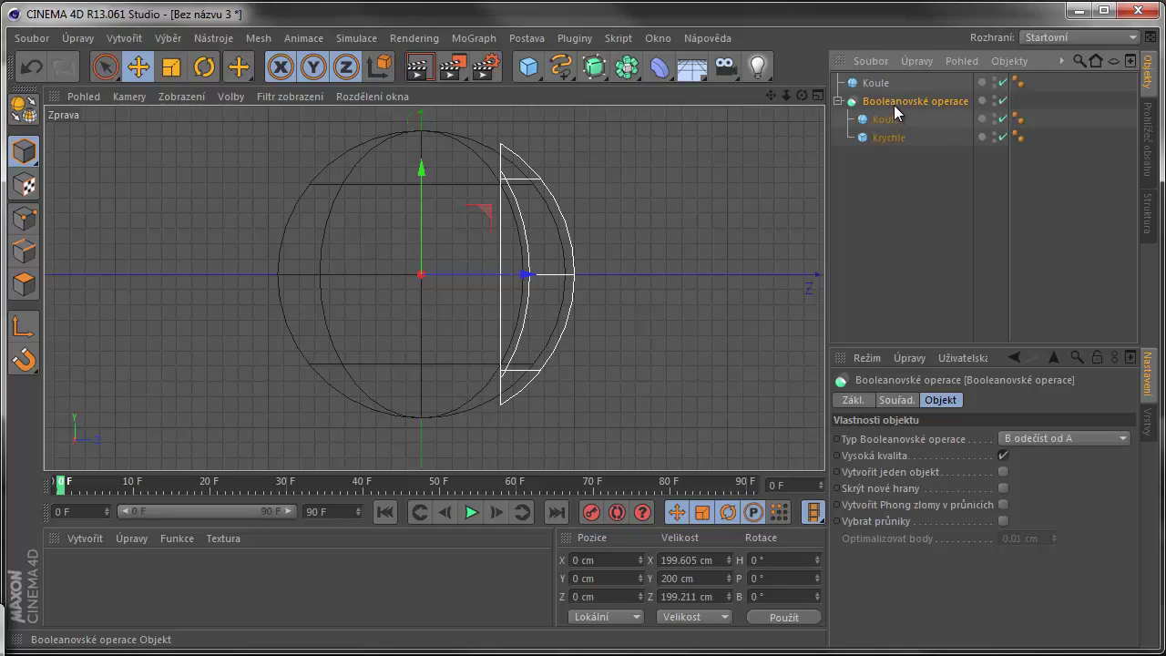
left_click(838, 101)
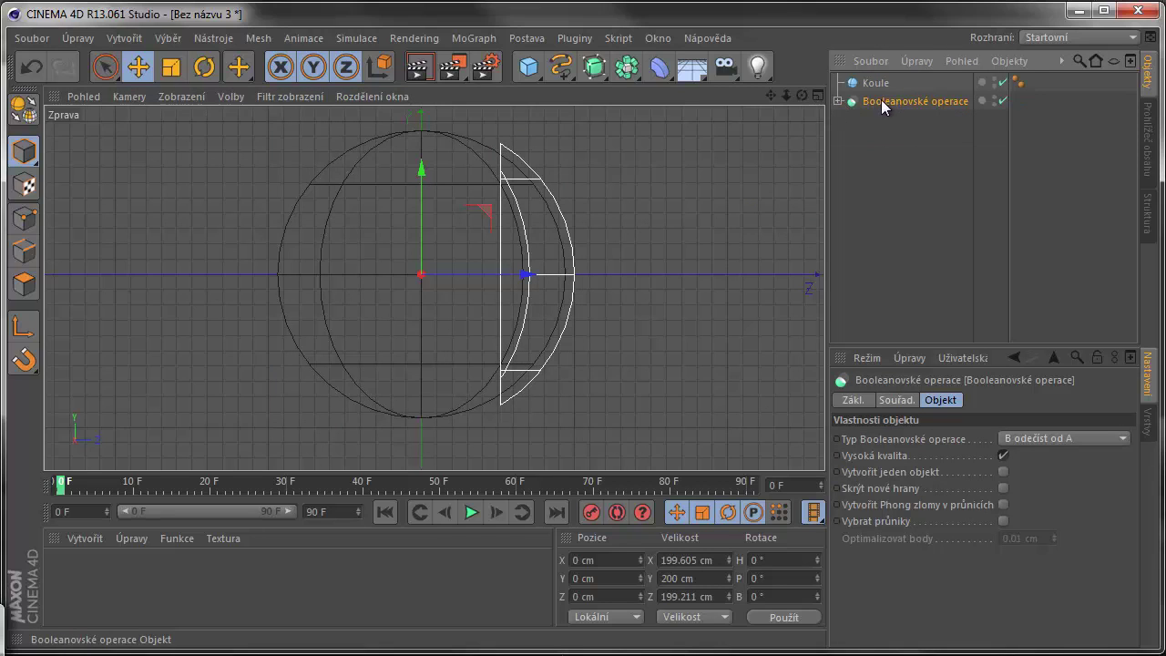
left_click(880, 85)
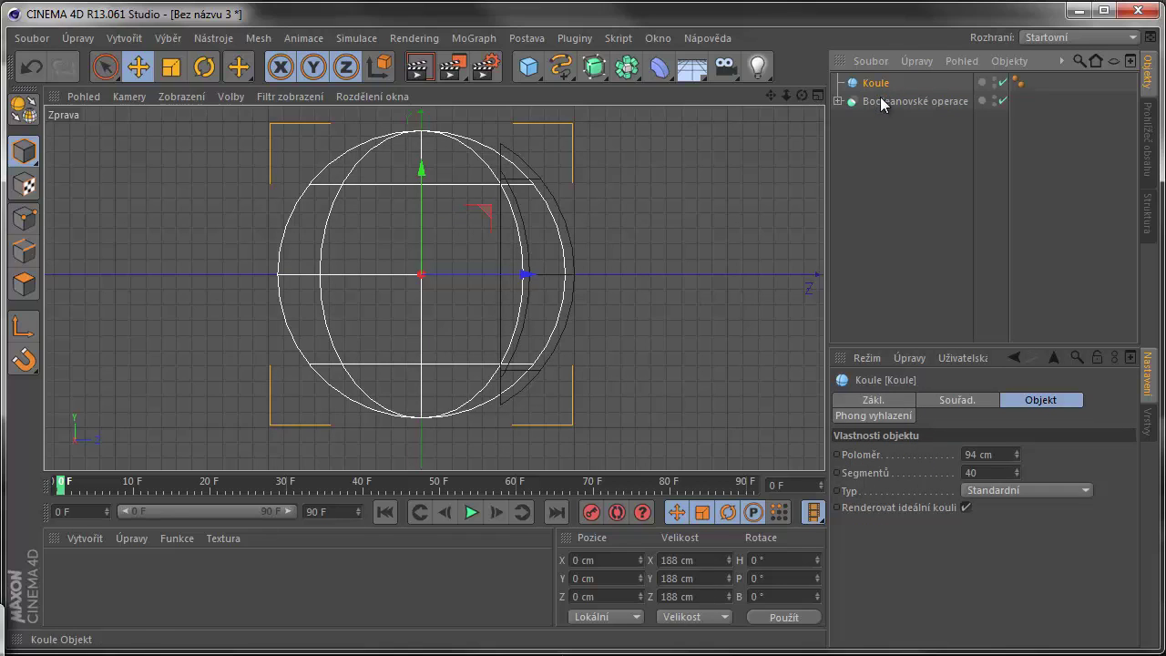
left_click(882, 102)
left_click(880, 84)
left_click(627, 73)
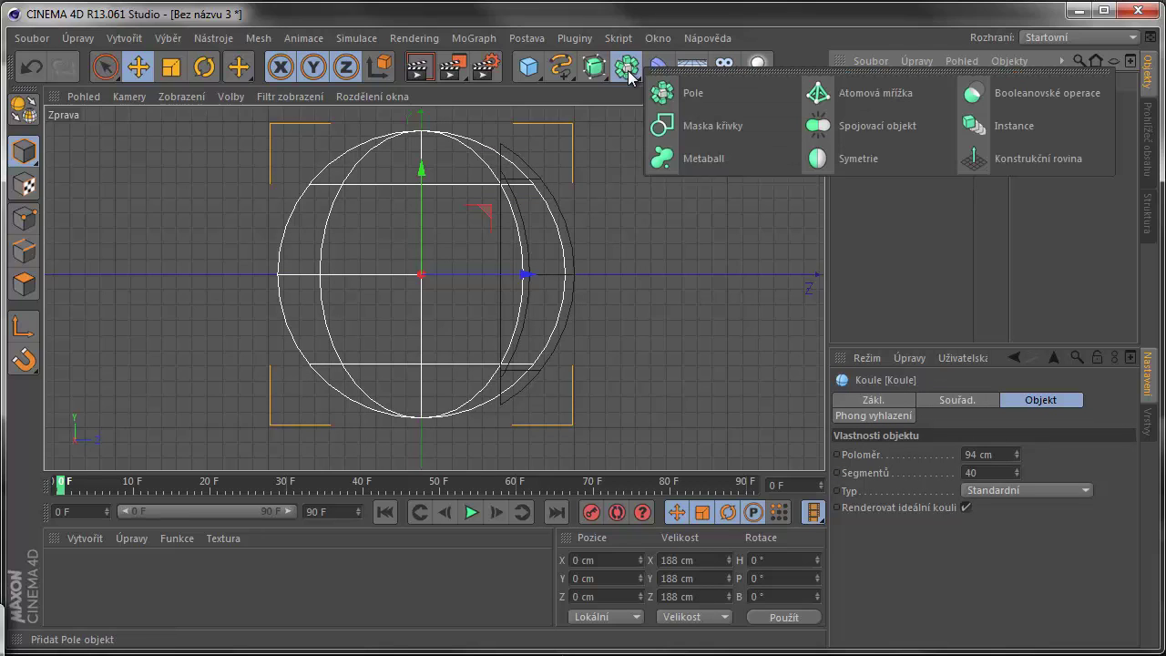
left_click(978, 95)
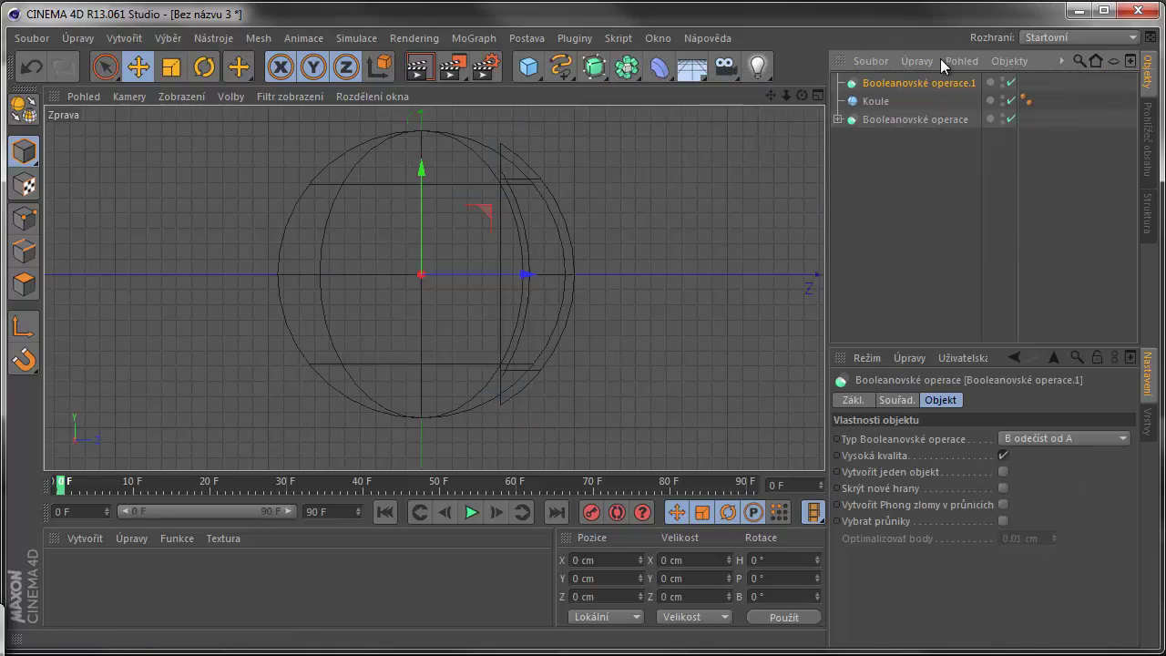
- Nest the first Boolean group above the 94 cm sphere inside the new Boolean object, so the sphere is subtracted from the cap
left_click(873, 104)
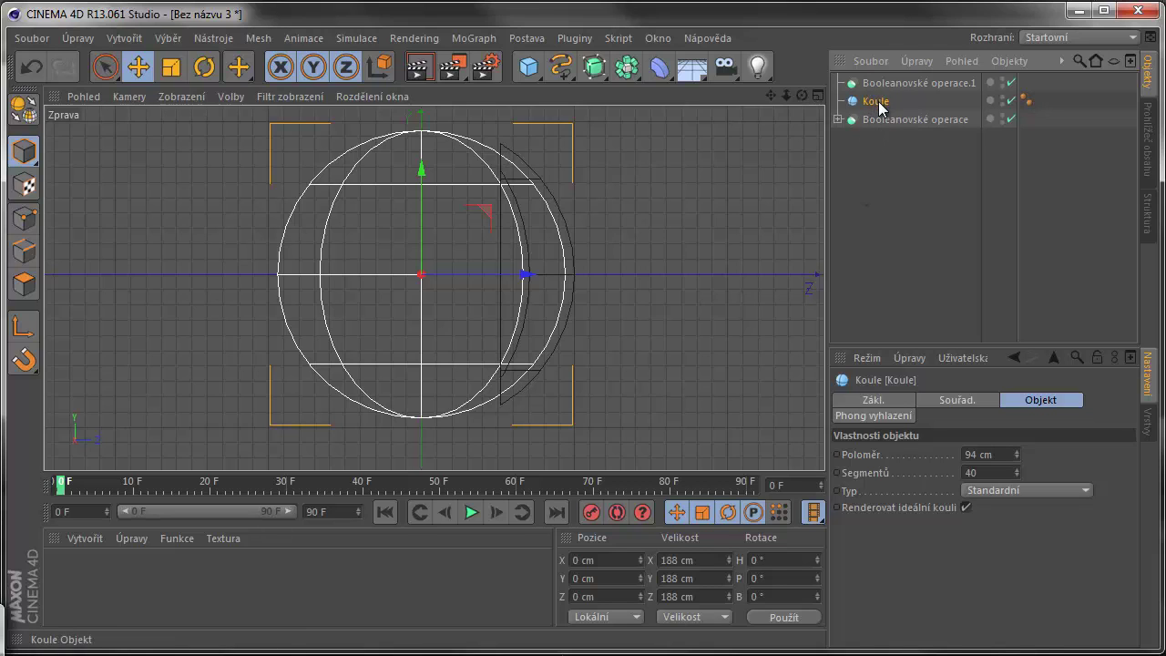
left_click(879, 120)
key("ctrl+z")
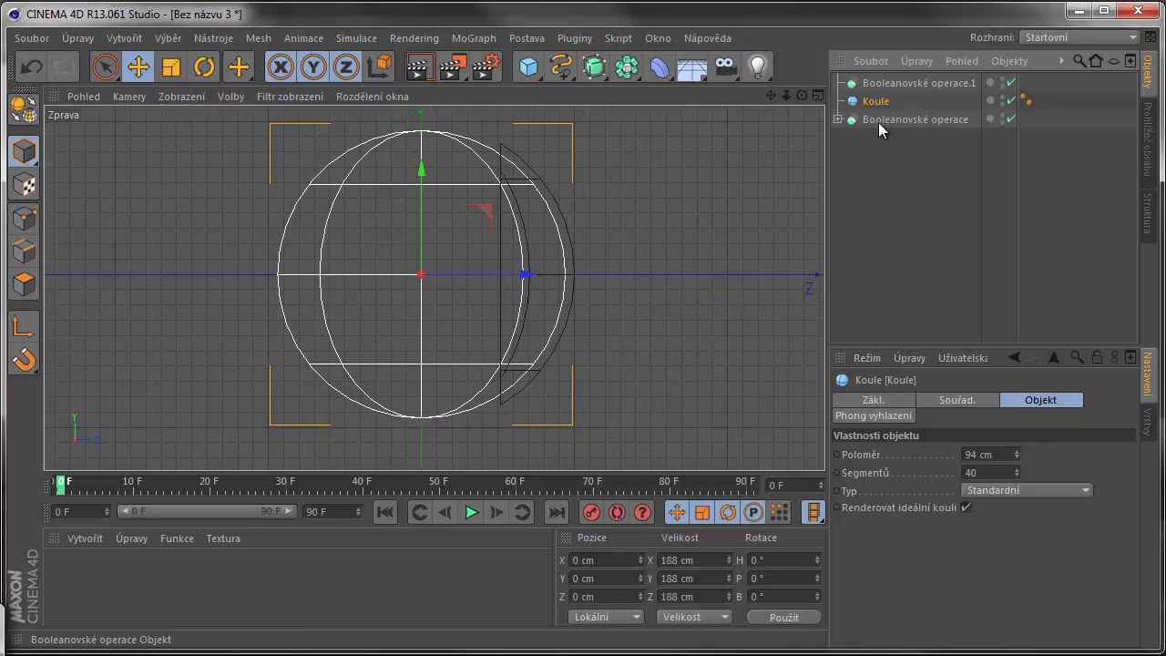
left_click(878, 120)
left_click_drag(876, 102, 882, 88)
left_click(879, 119)
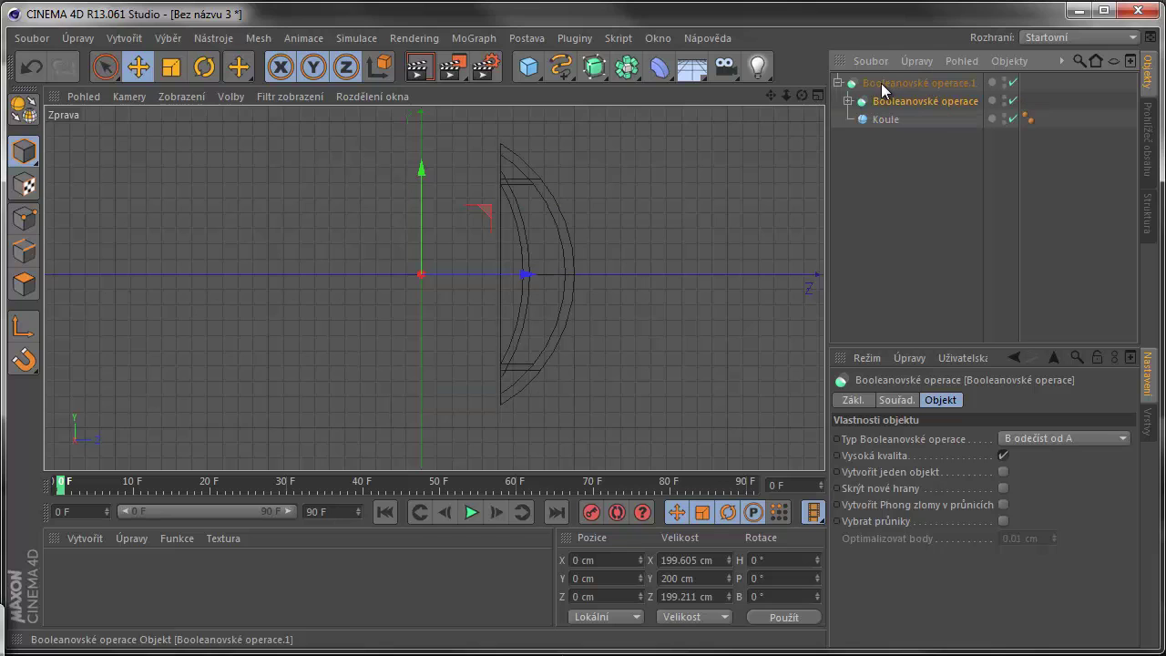
- Examine the hollowed cap in the perspective view from its inner and outer sides with nothing selected
left_click(816, 95)
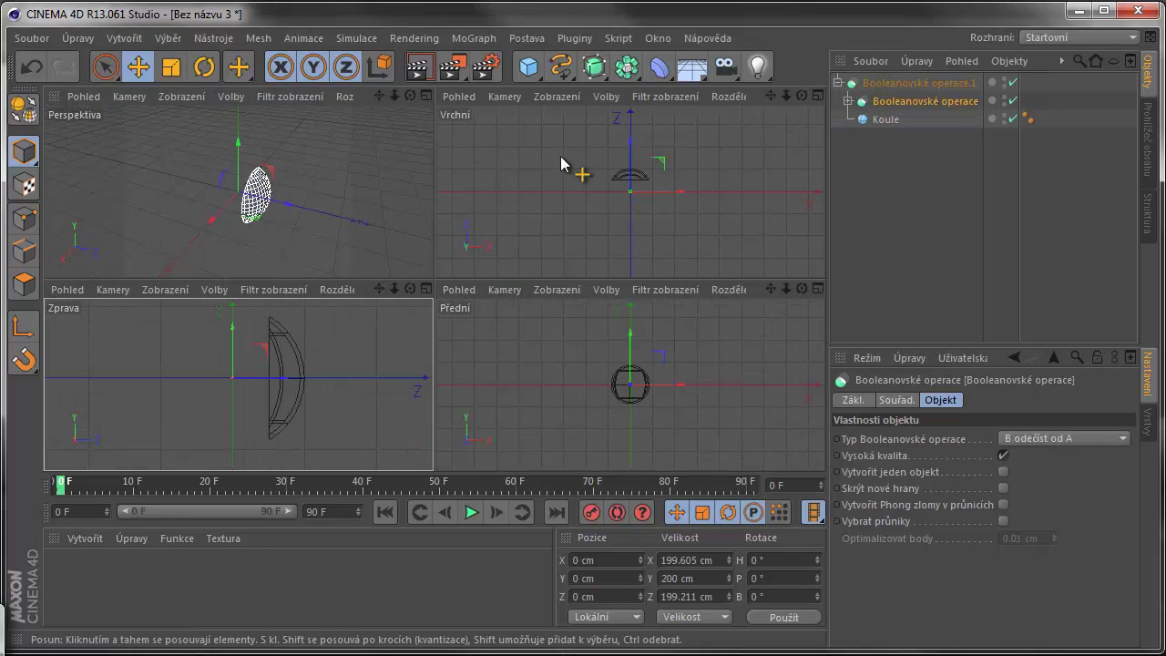
middle_click(325, 162)
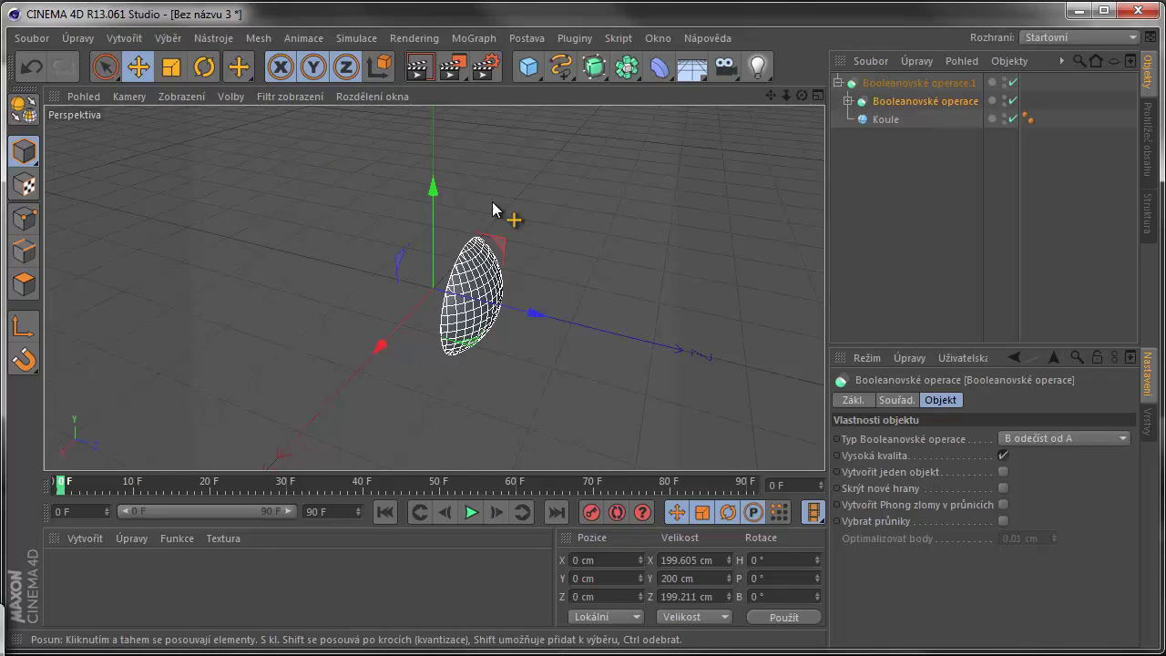
left_click_drag(492, 209, 664, 229, "alt")
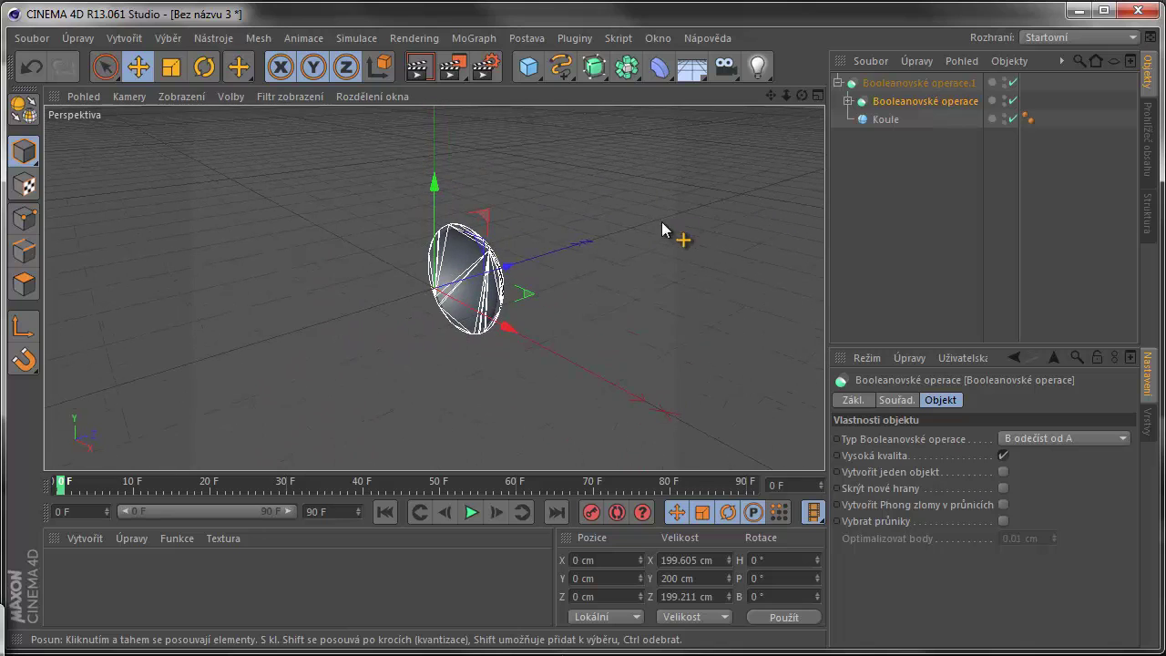
left_click(906, 171)
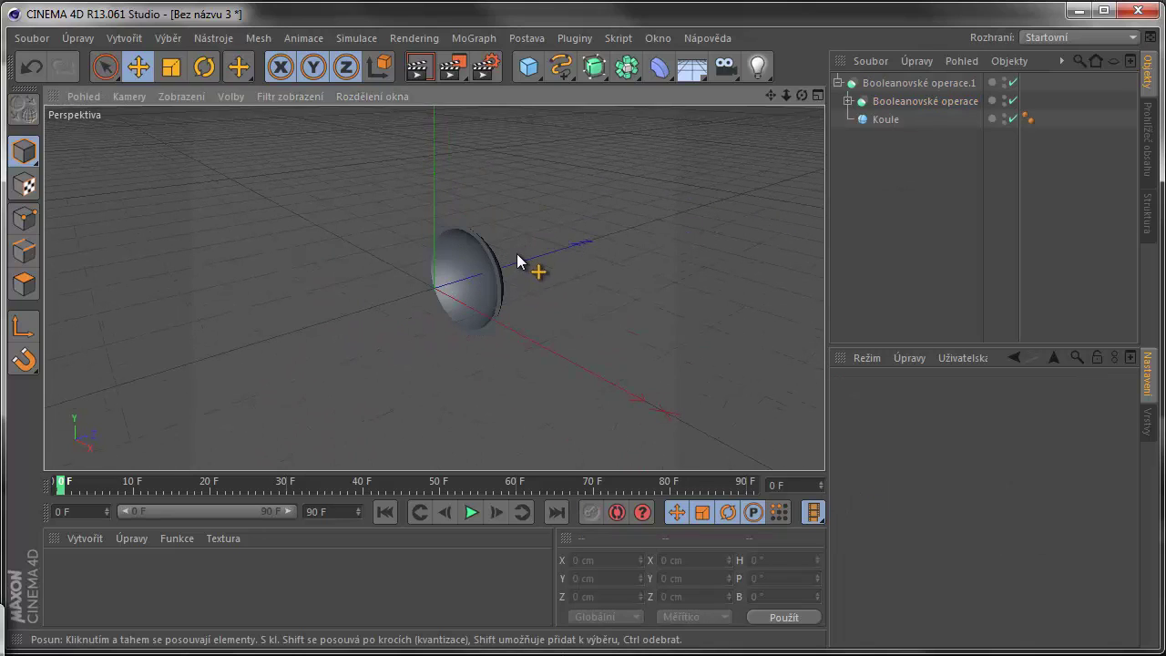
right_click_drag(521, 260, 683, 172, "alt")
left_click_drag(683, 166, 669, 189, "alt")
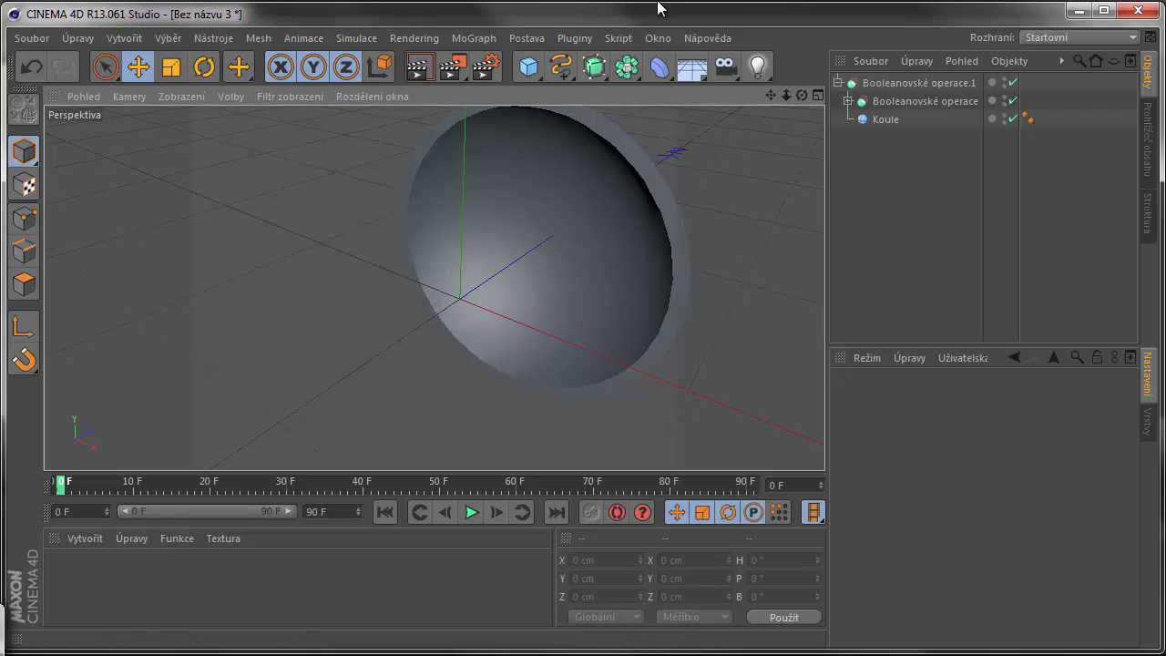
left_click_drag(665, 173, 527, 153, "alt")
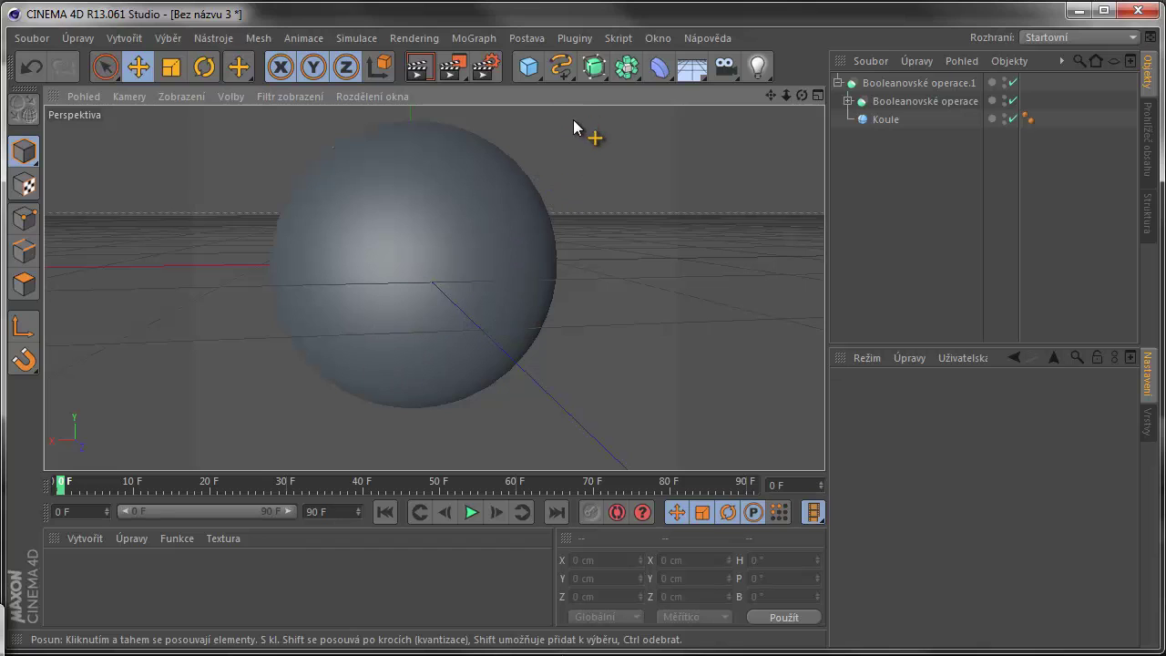
- Switch to the photo viewer, examine the lamp's front cap and round openings in Repro_1.jpg to Repro_4.jpg, and return to Cinema 4D
key("alt+Tab")
key("alt+Tab")
key("alt+Tab")
key("alt+Tab")
key("alt+Tab")
key("alt+Tab")
key("alt+Tab")
key("alt+Tab")
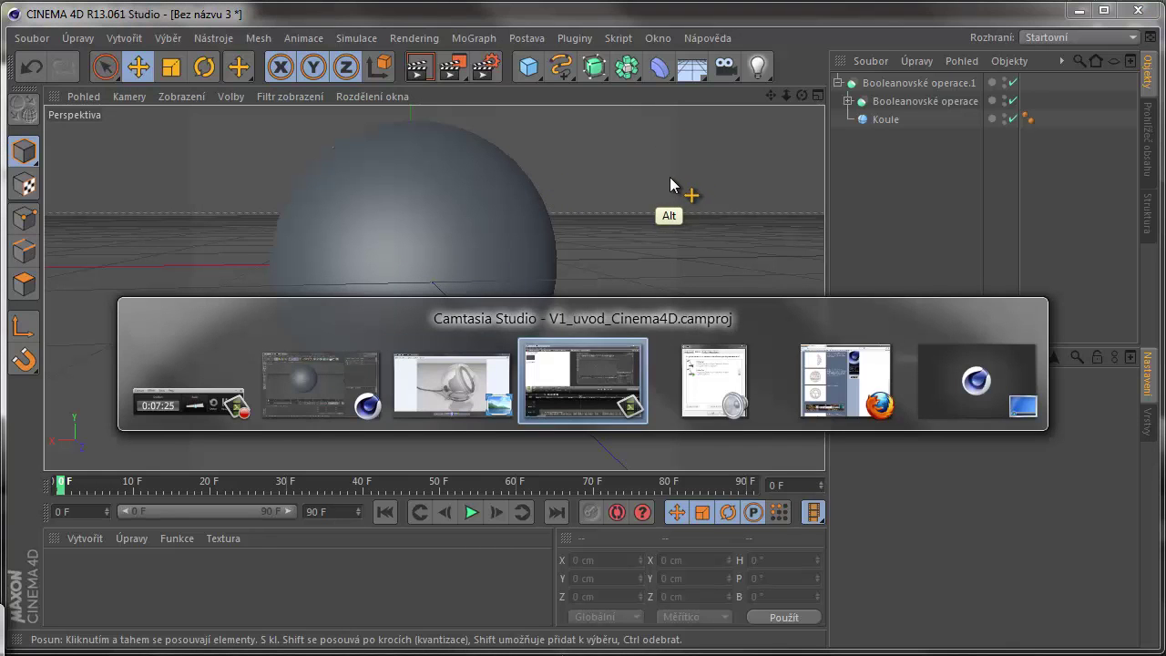
key("alt+Tab")
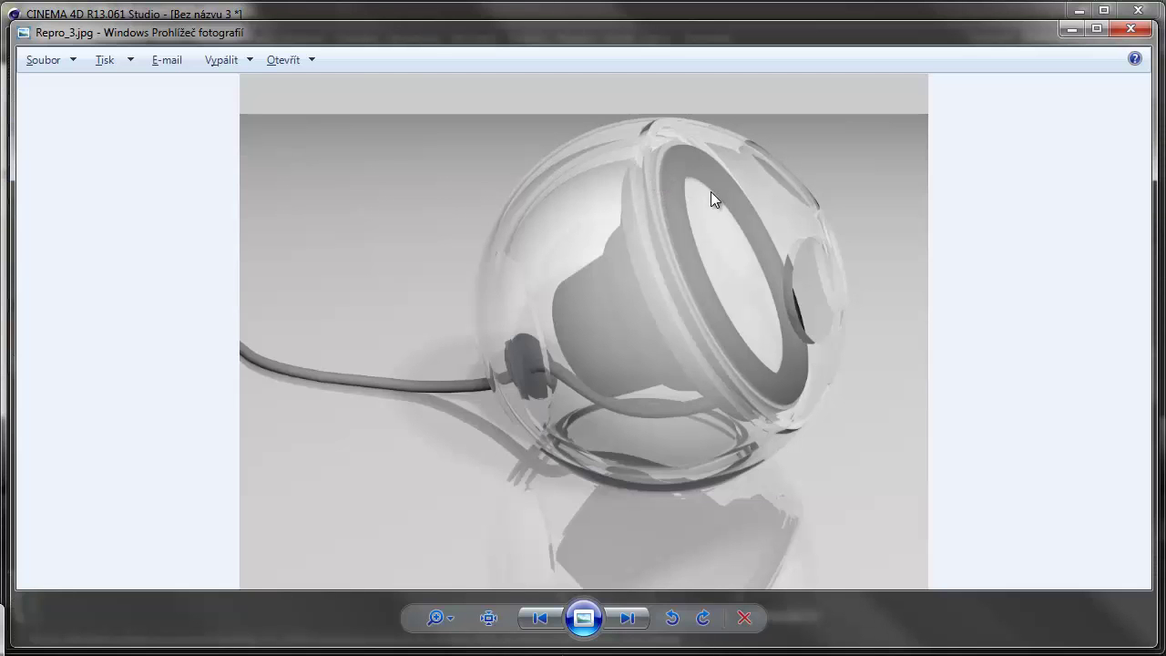
left_click(628, 619)
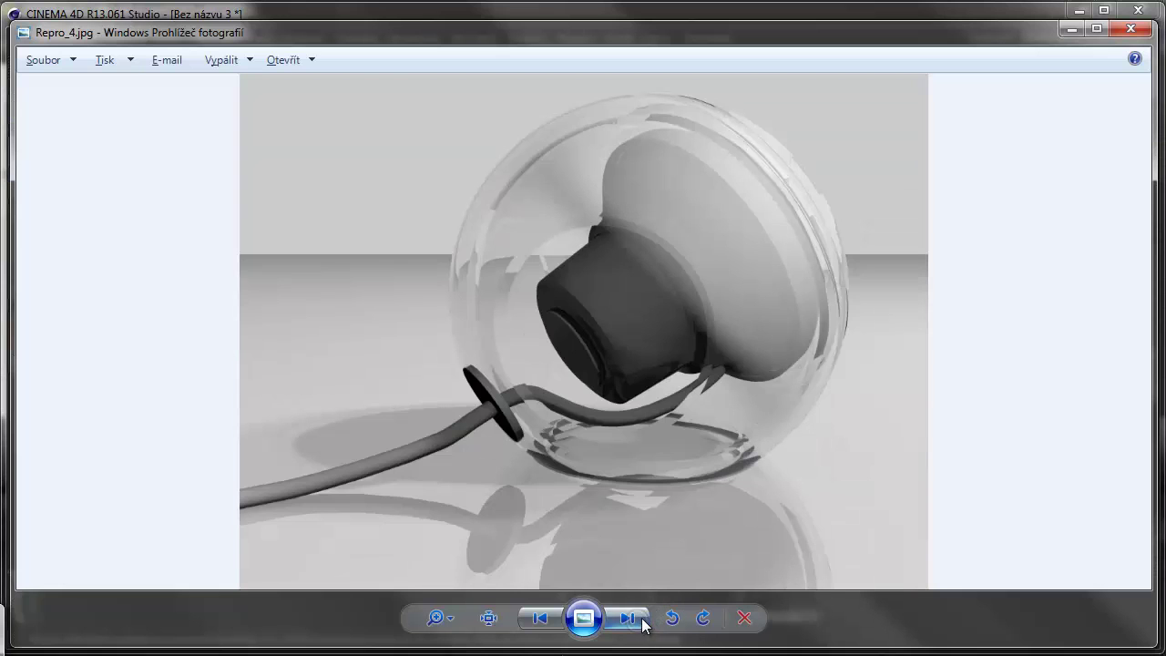
left_click(539, 619)
left_click(539, 619)
left_click(539, 619)
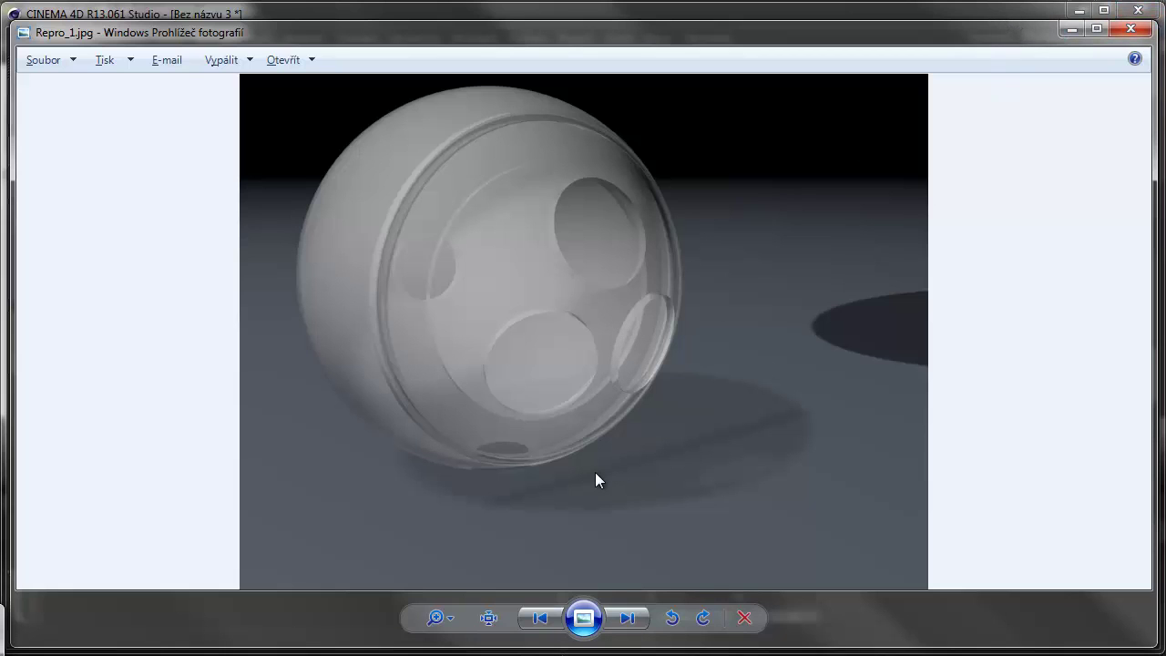
key("alt+Tab")
key("alt+Tab")
key("alt+Tab")
key("alt+Tab")
key("alt+Tab")
key("alt+Tab")
key("alt+Tab")
key("alt+Tab")
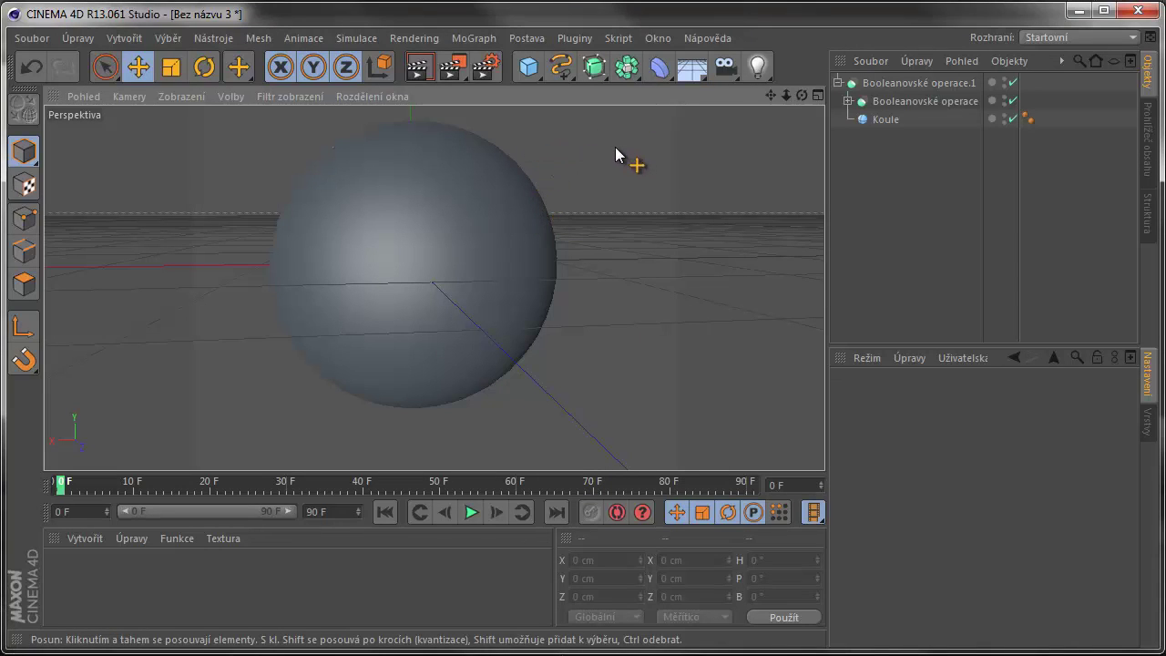
- Add a new sphere to the scene and set its radius to 20 cm
left_click_drag(535, 70, 834, 130)
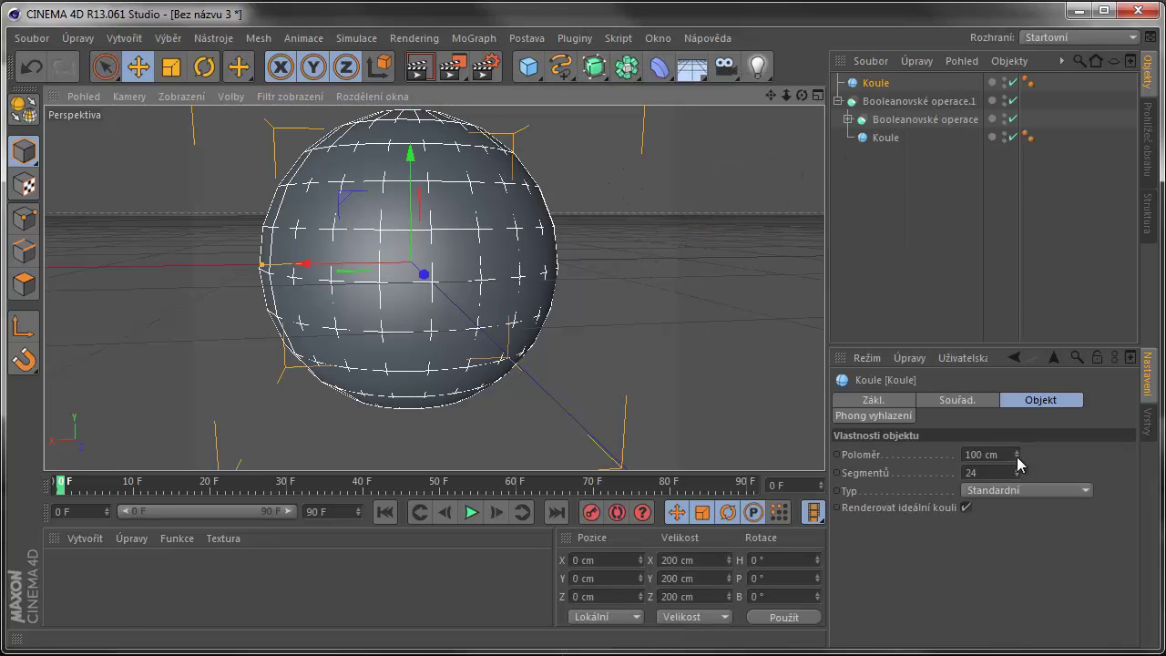
left_click_drag(1018, 453, 998, 505)
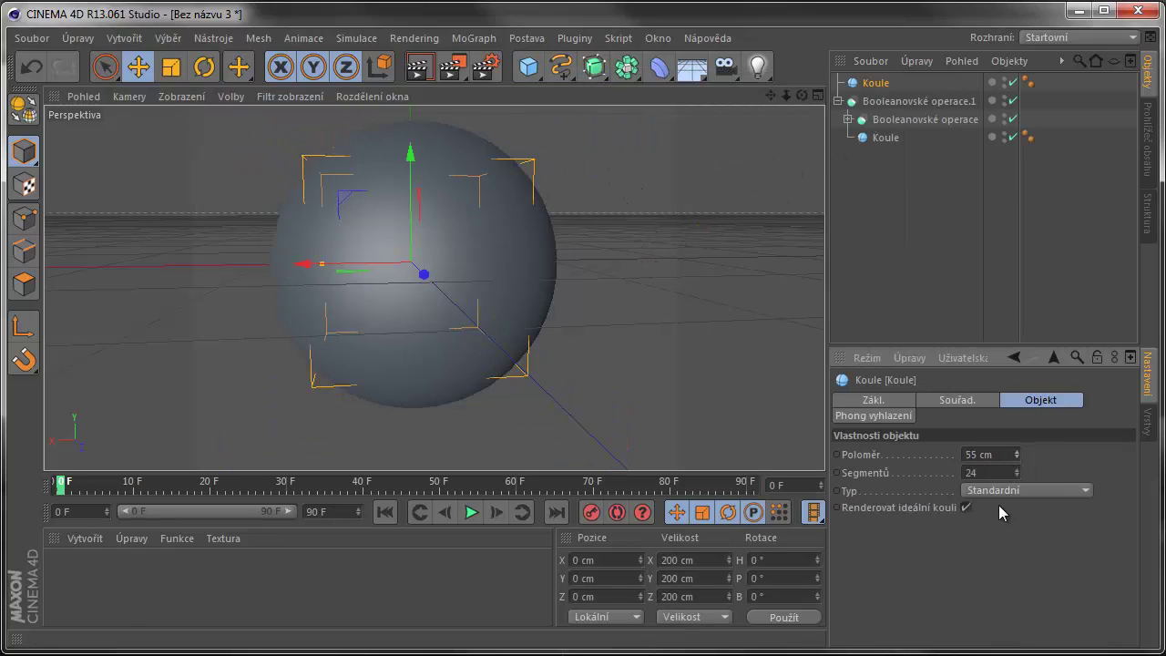
middle_click(690, 185)
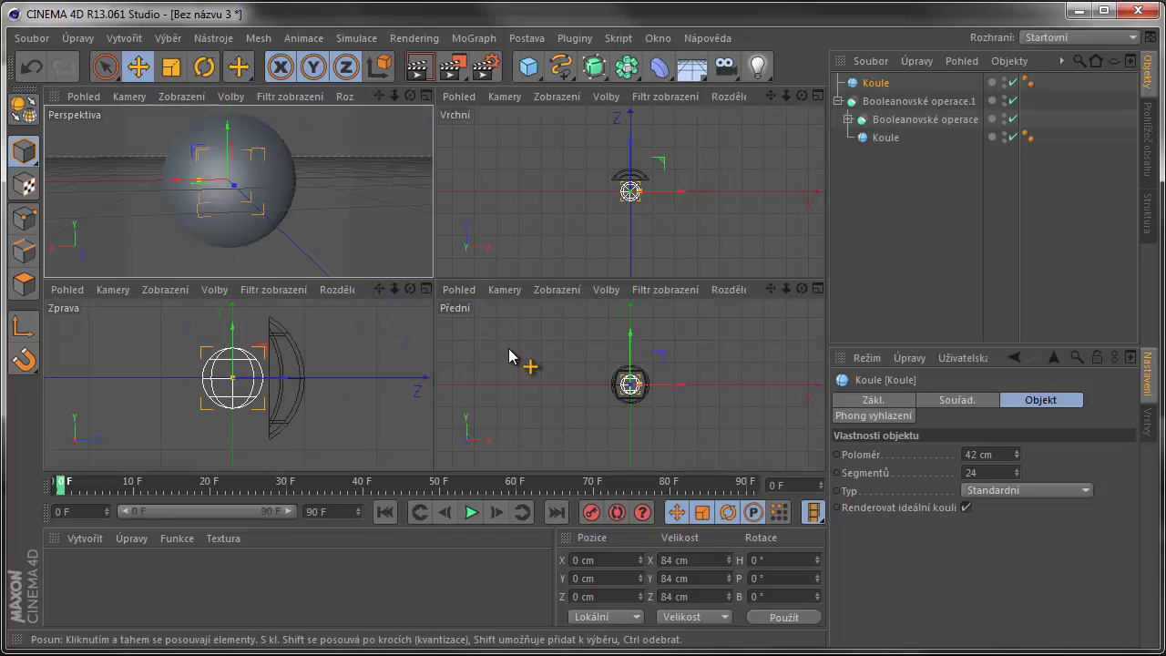
left_click_drag(1016, 454, 962, 461)
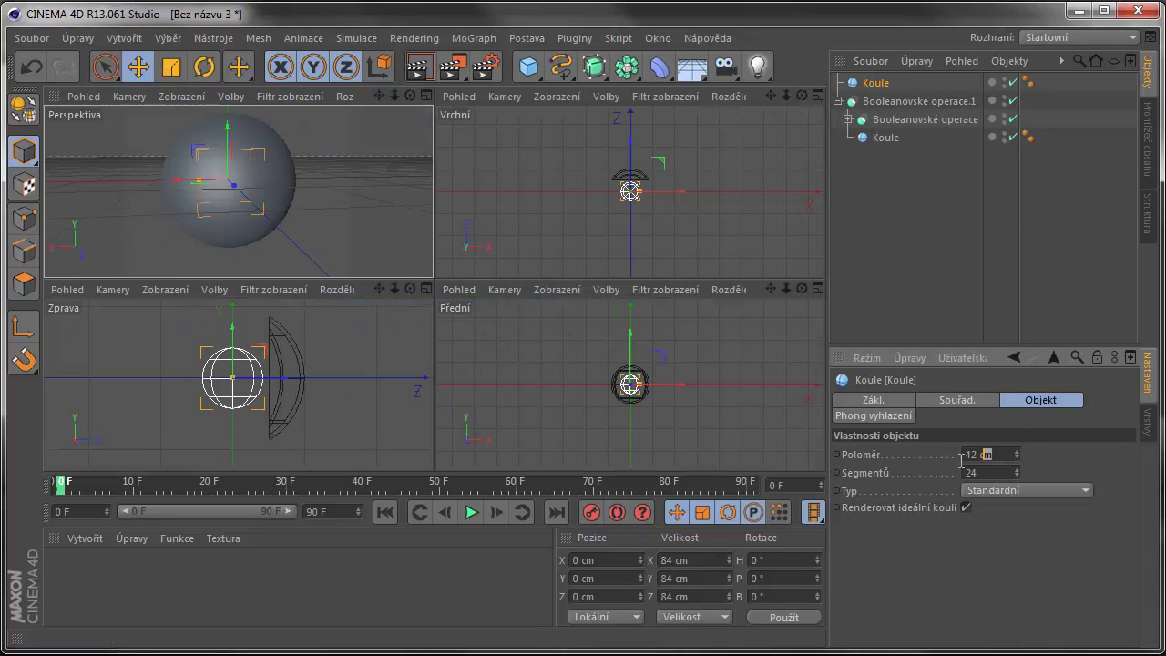
type("20")
key("Return")
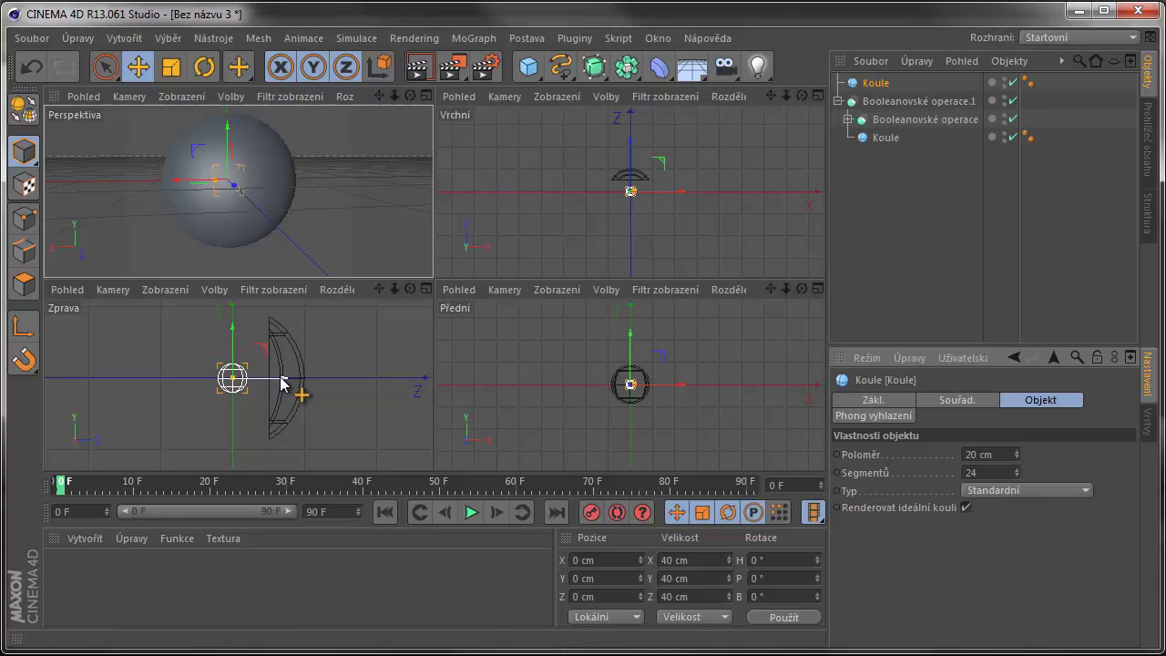
- Move the 20 cm sphere along the Z axis to about 95 cm, onto the cap's outer front surface
middle_click(363, 357)
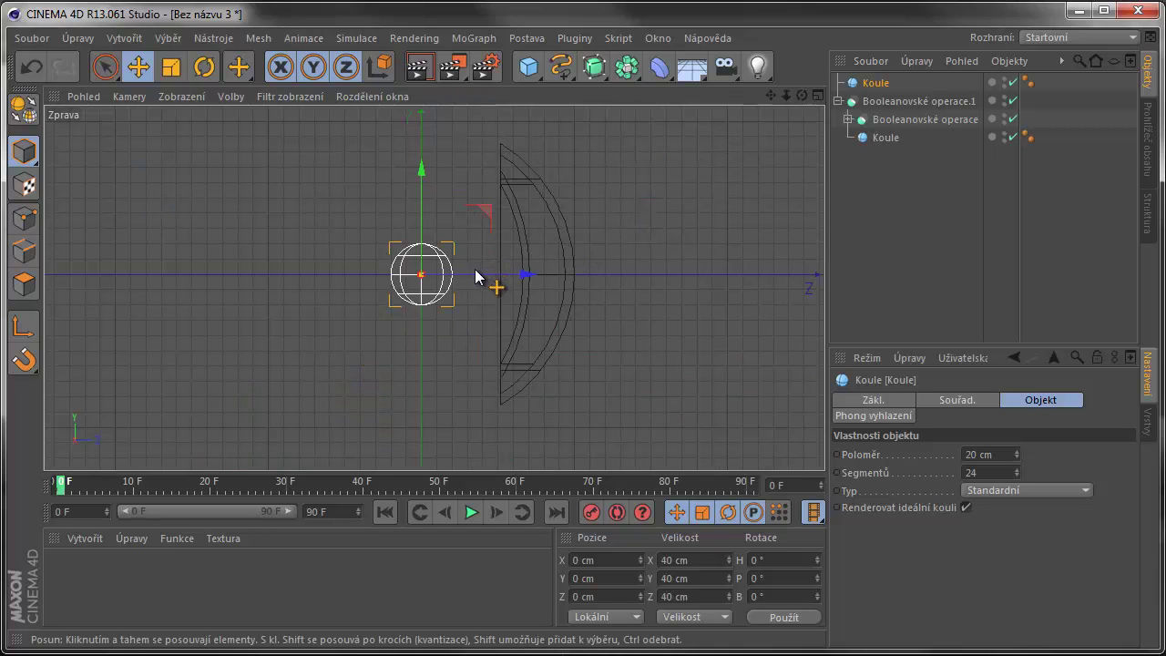
left_click_drag(475, 276, 479, 283)
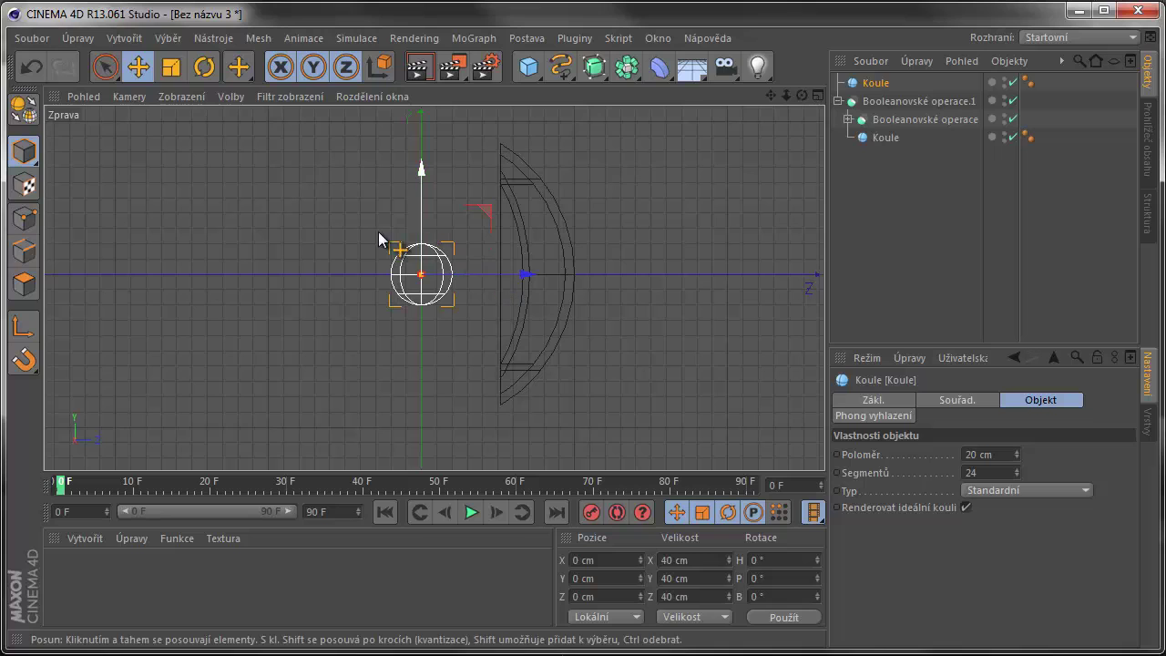
left_click_drag(478, 279, 624, 278)
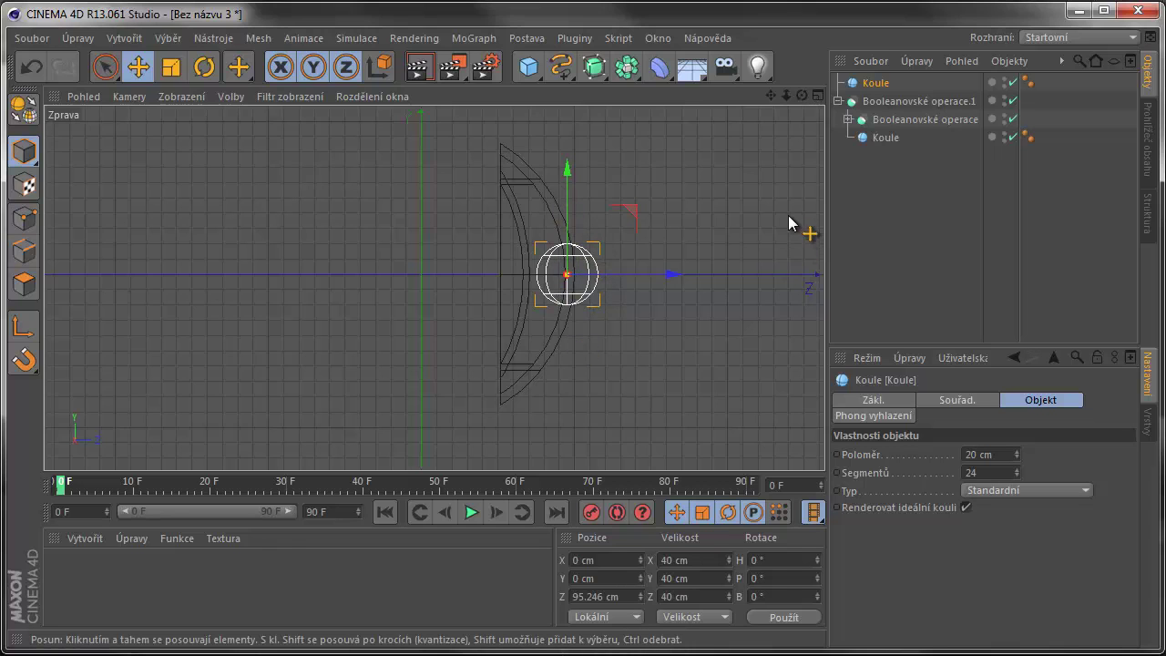
middle_click(670, 236)
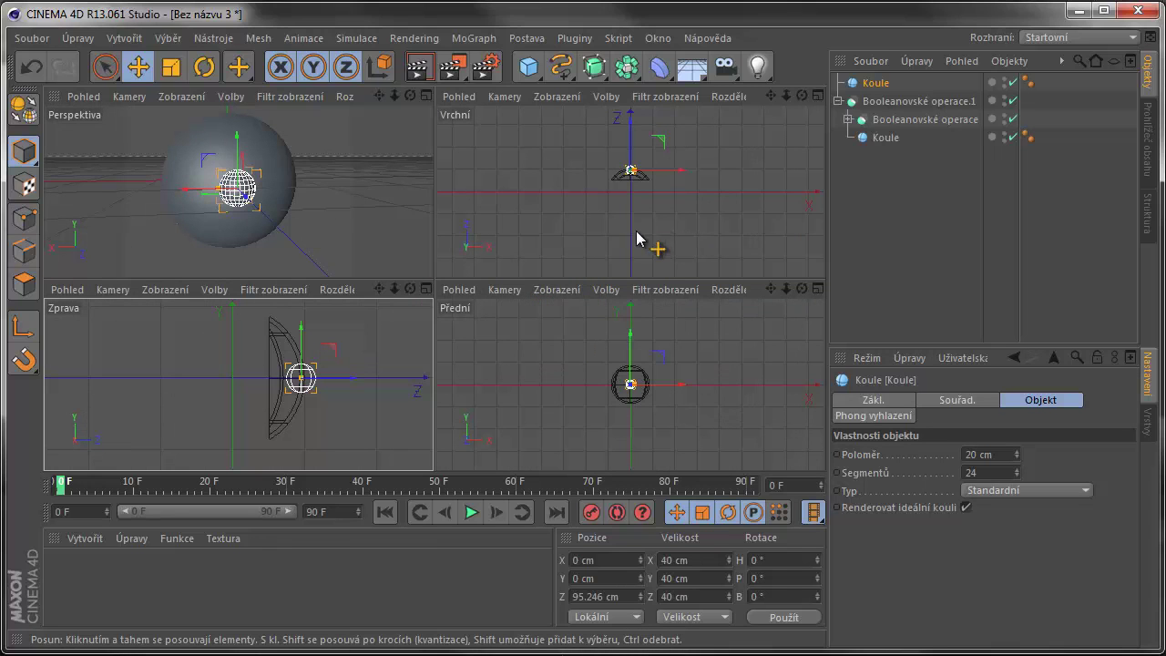
left_click_drag(282, 156, 464, 183, "alt")
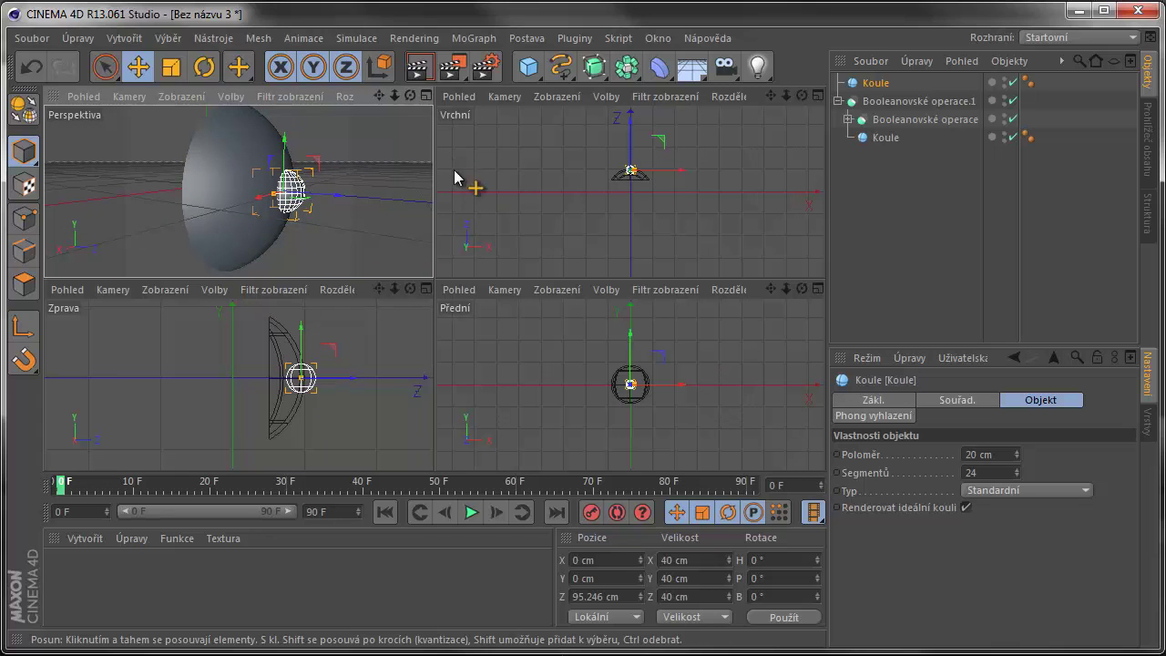
- Raise the 20 cm sphere in the front view to a Y position of about 27 cm
middle_click(693, 357)
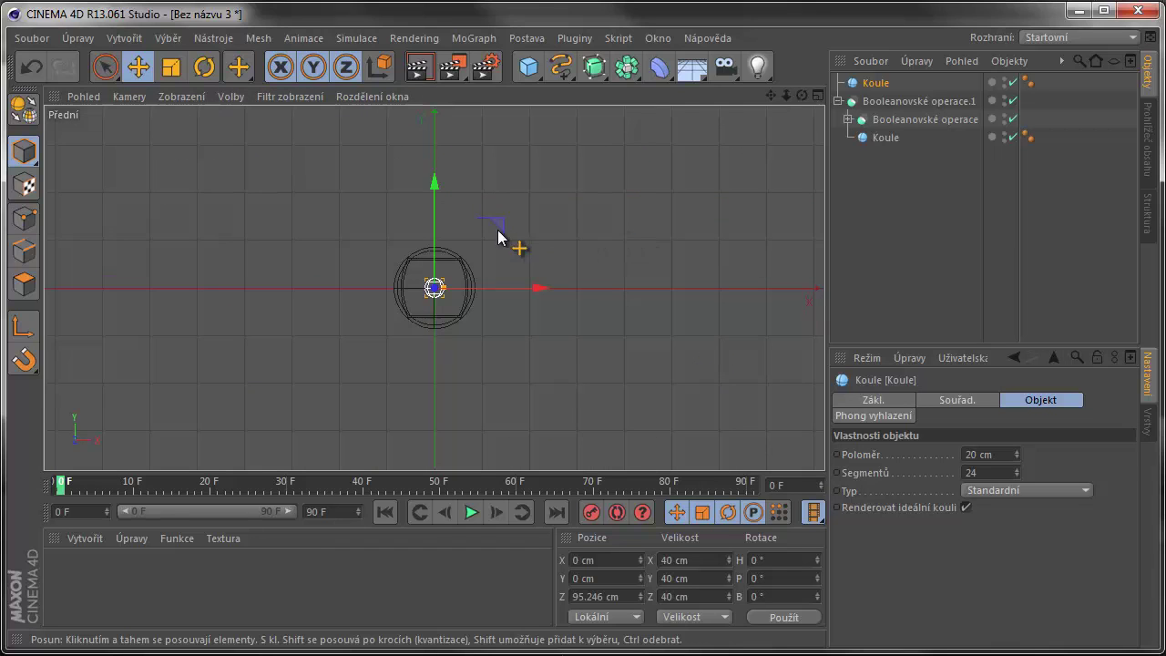
left_click_drag(784, 97, 866, 1)
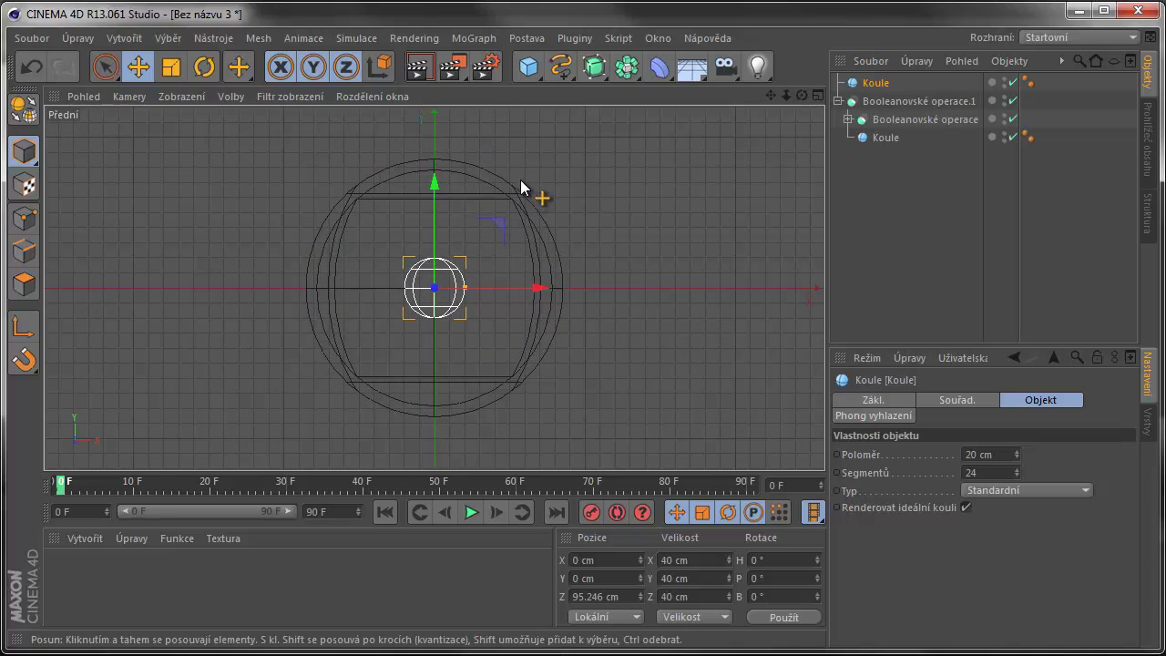
left_click_drag(434, 238, 448, 195)
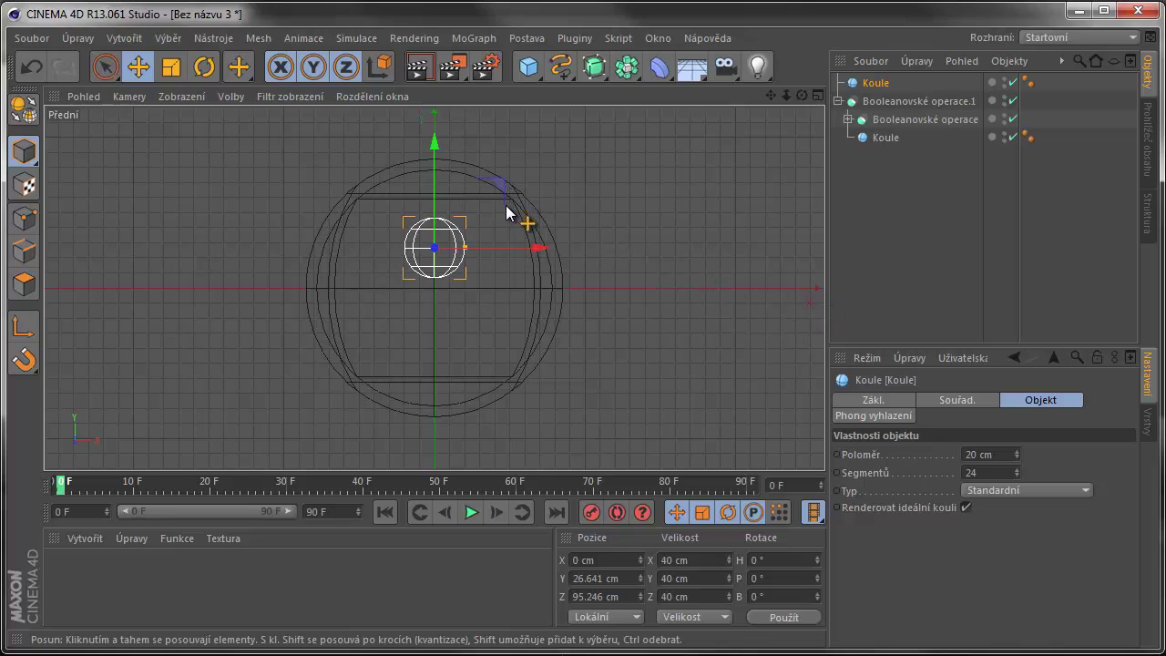
left_click_drag(508, 185, 502, 188)
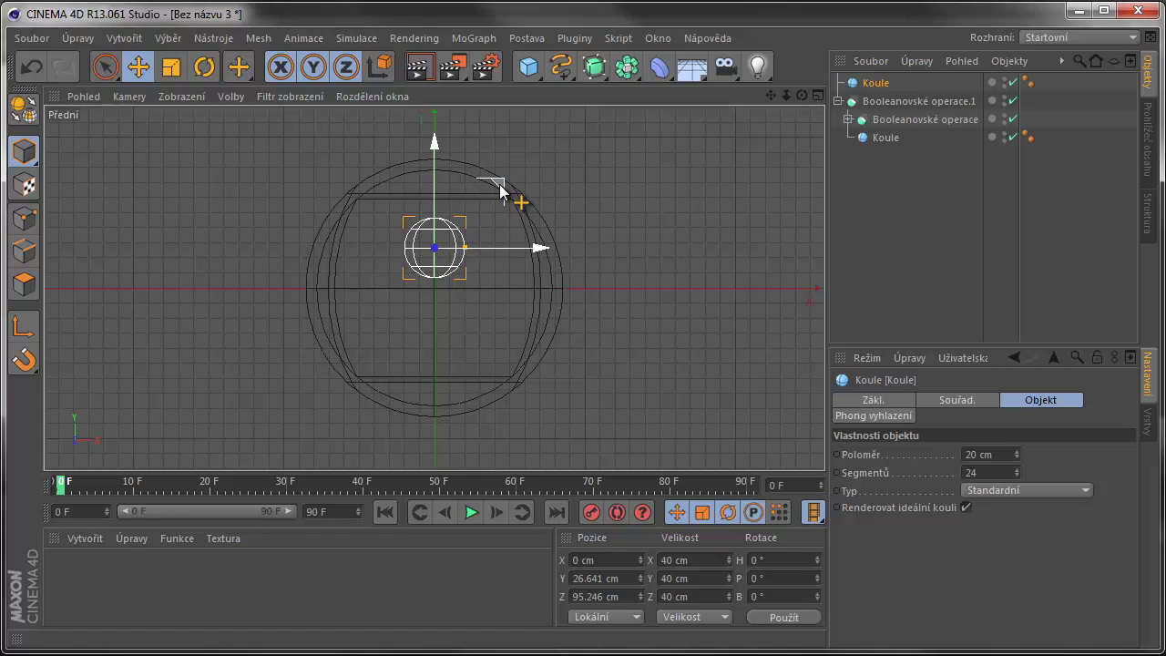
- Duplicate the small sphere twice to form a triangle, with both copies at Y about -19 cm and X about -26 cm and 27 cm
left_click_drag(496, 188, 451, 256, "ctrl")
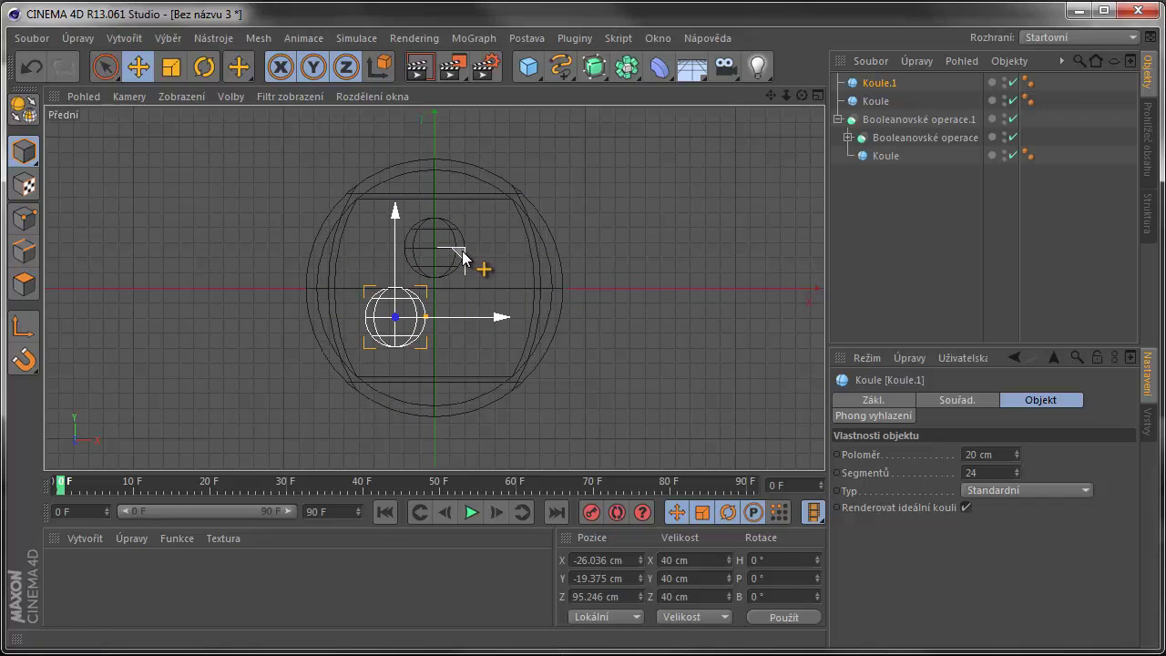
left_click_drag(462, 259, 540, 256, "ctrl")
key("ctrl+z")
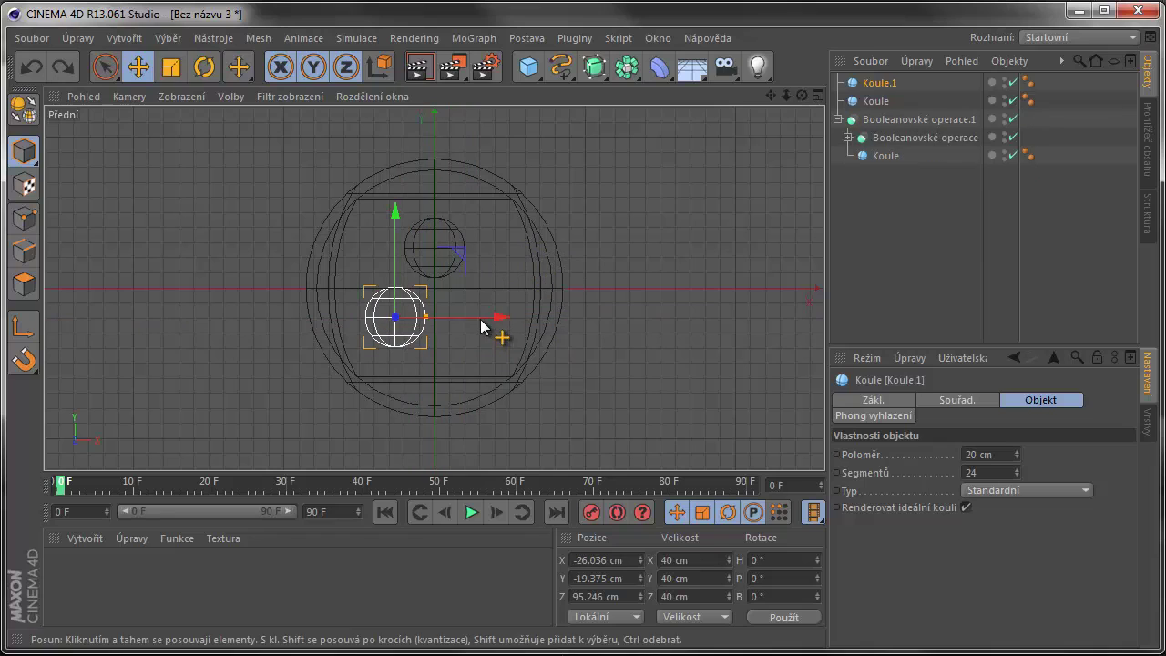
left_click_drag(480, 325, 552, 317, "ctrl")
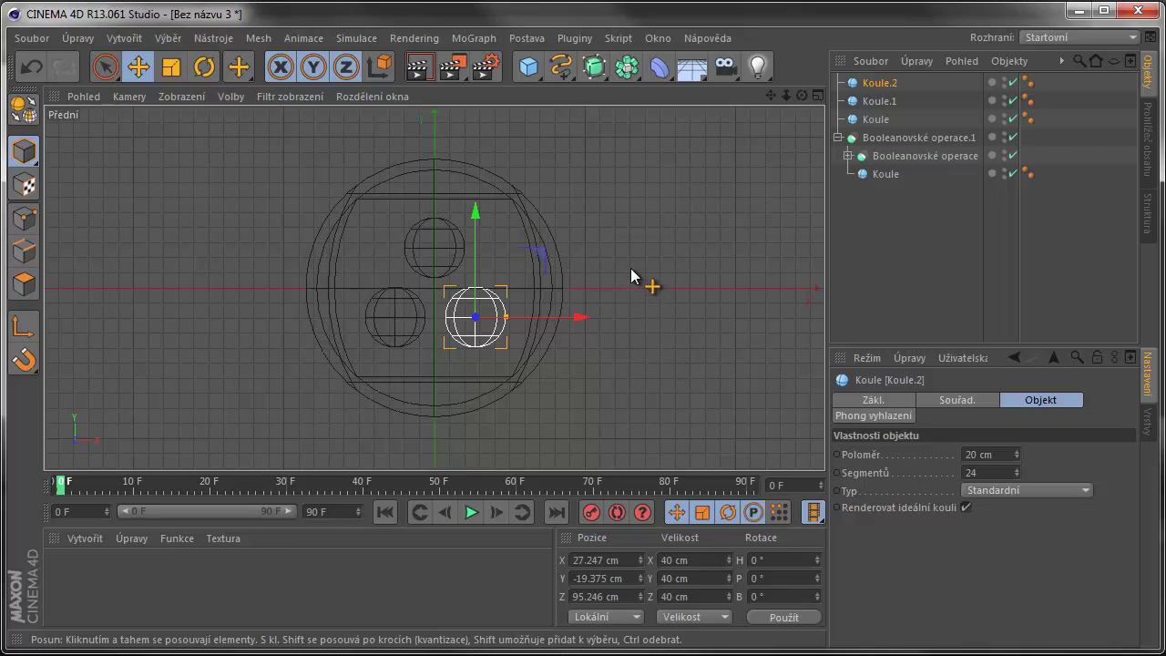
- Move the upper small sphere back along the Z axis to about 90 cm in the side view to follow the cap's curve
middle_click(300, 203)
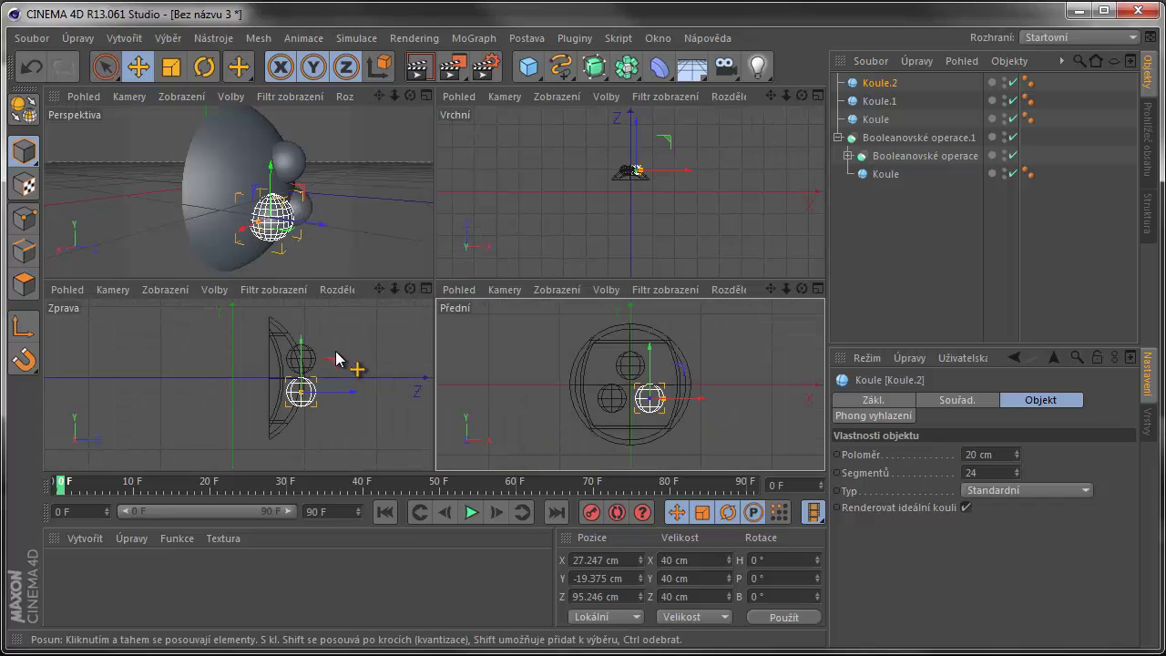
middle_click(338, 361)
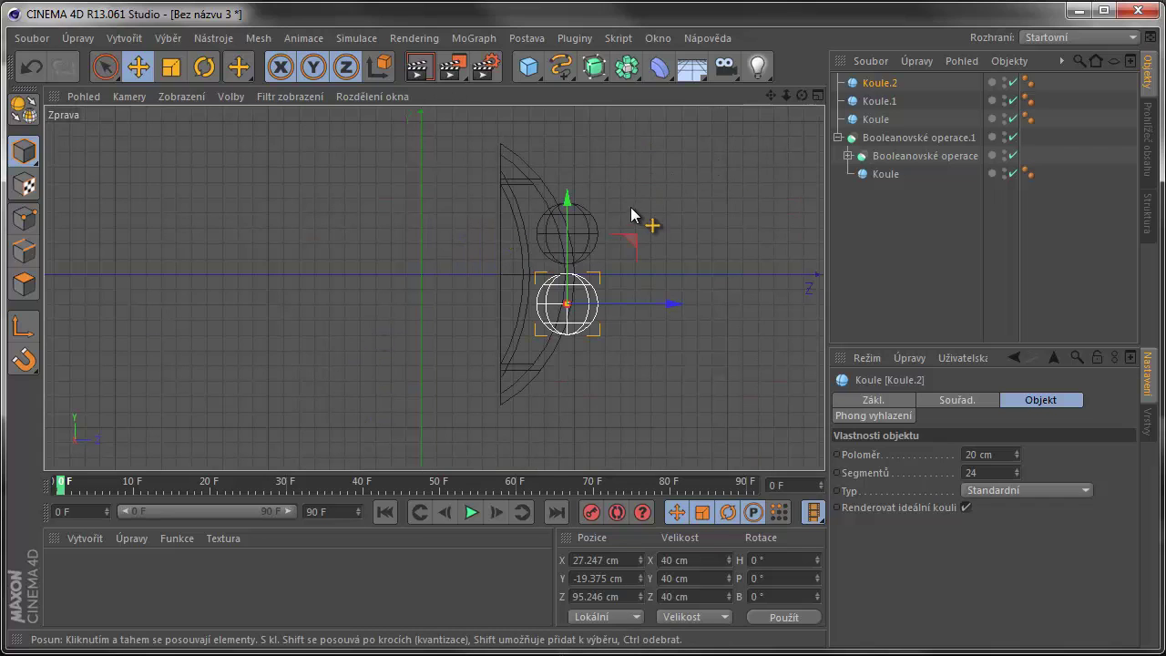
left_click(649, 205)
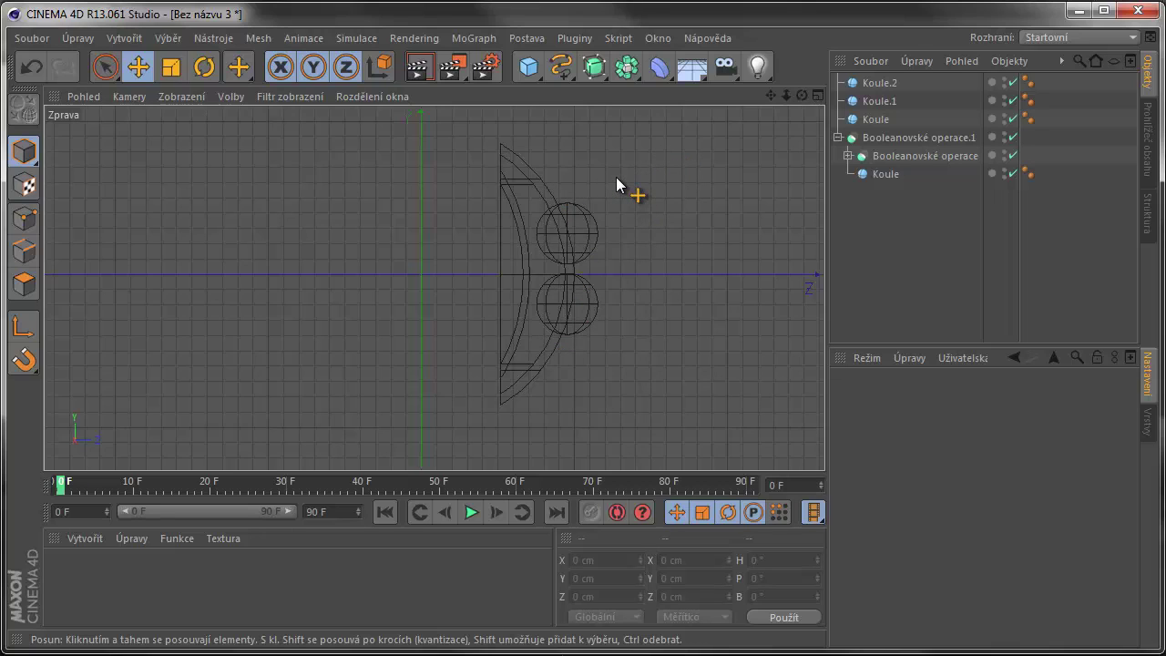
left_click(592, 216)
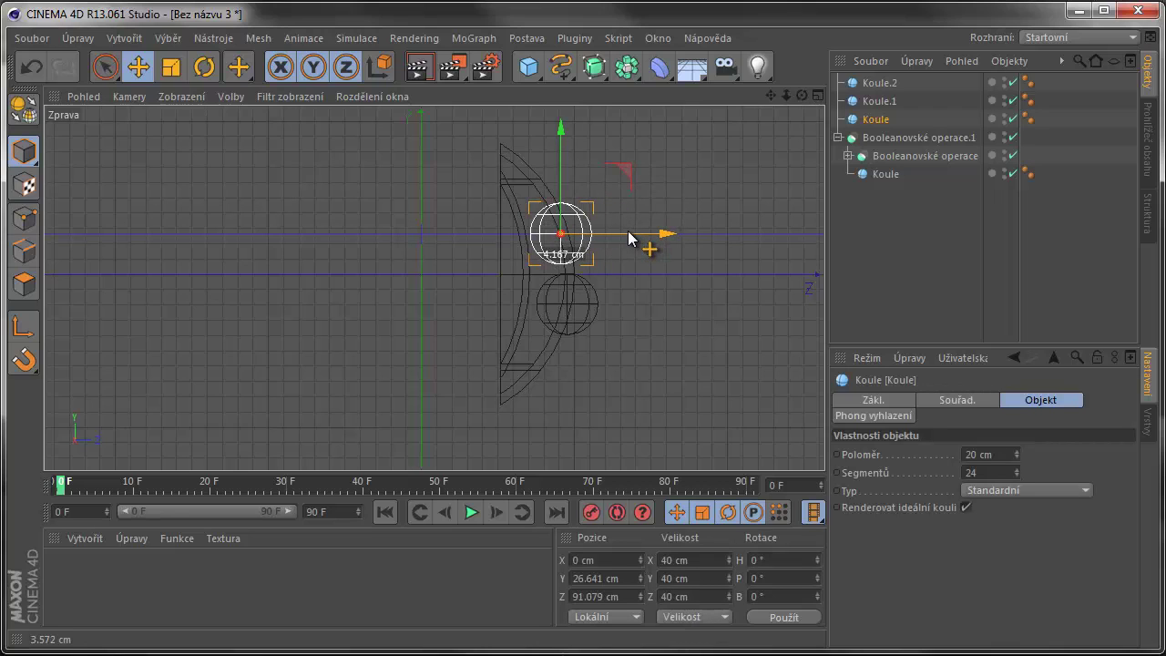
left_click_drag(628, 230, 577, 226)
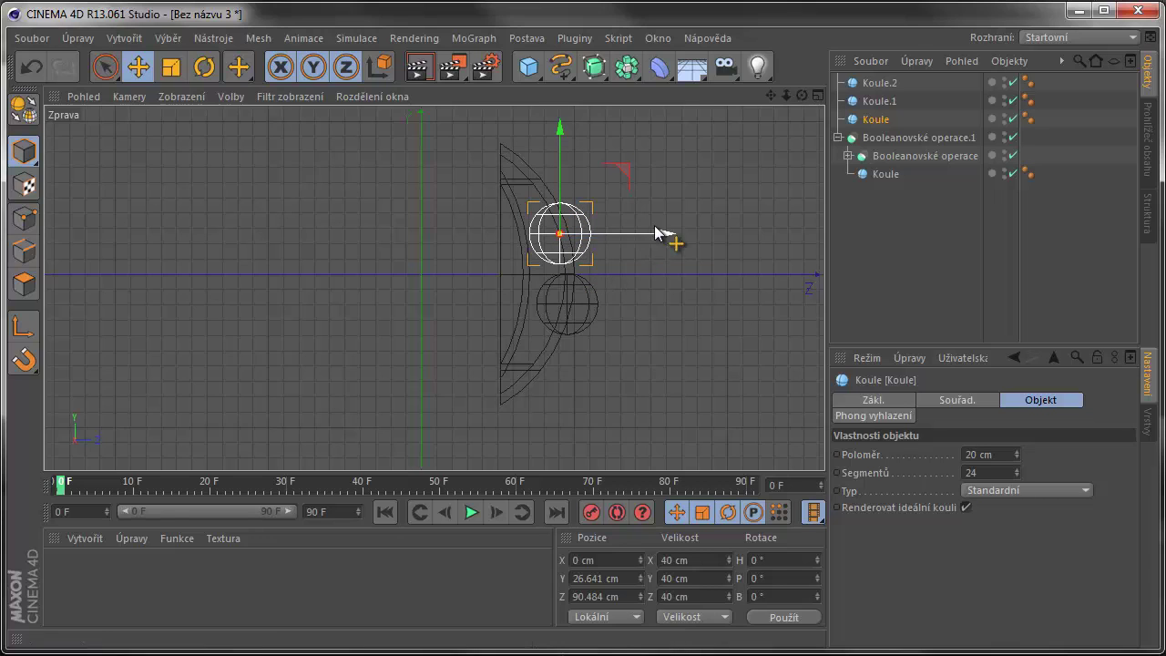
- Examine how the three small spheres sit on the cap in the perspective view, with the two lower ones selected
middle_click(719, 182)
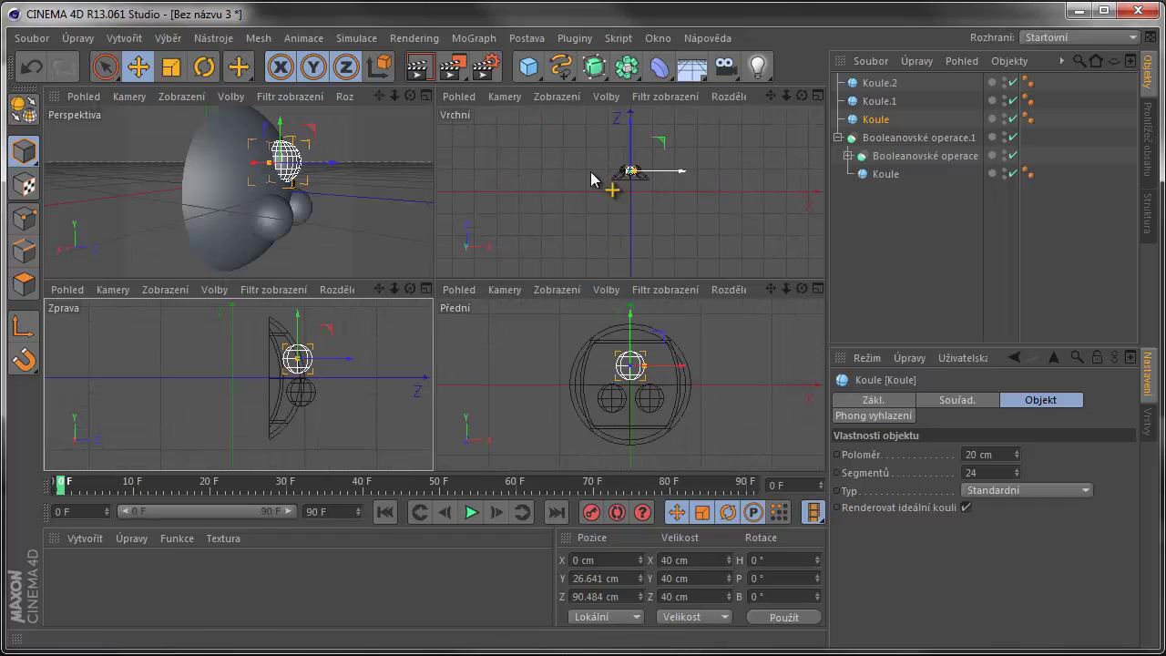
left_click(351, 190)
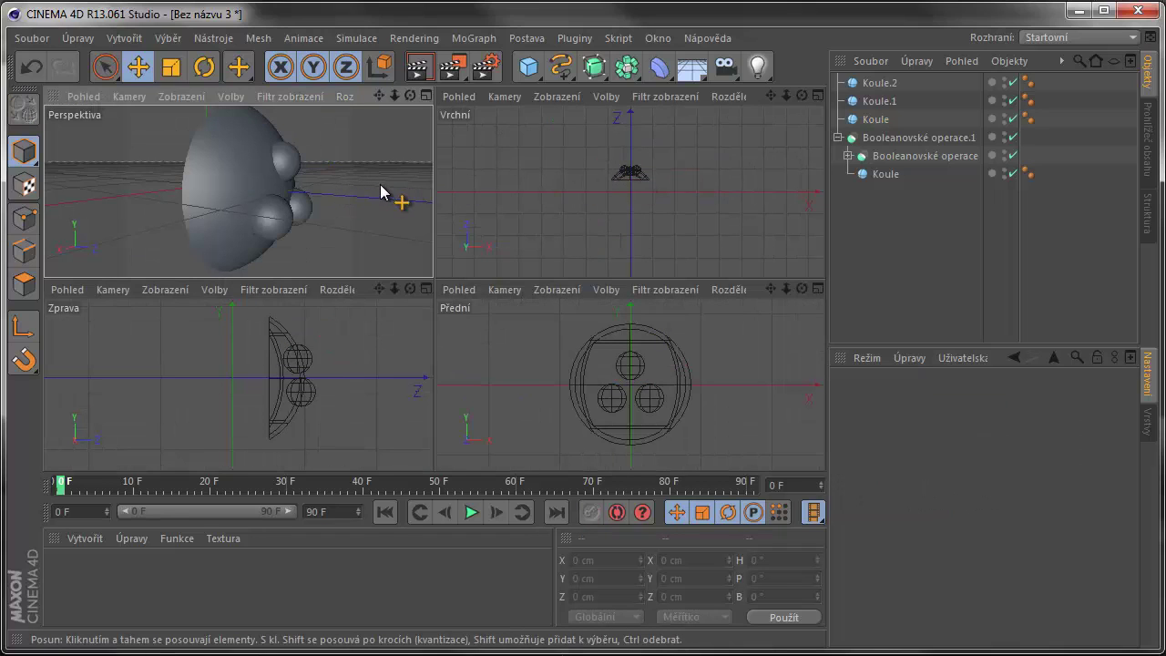
left_click_drag(376, 194, 311, 175, "alt")
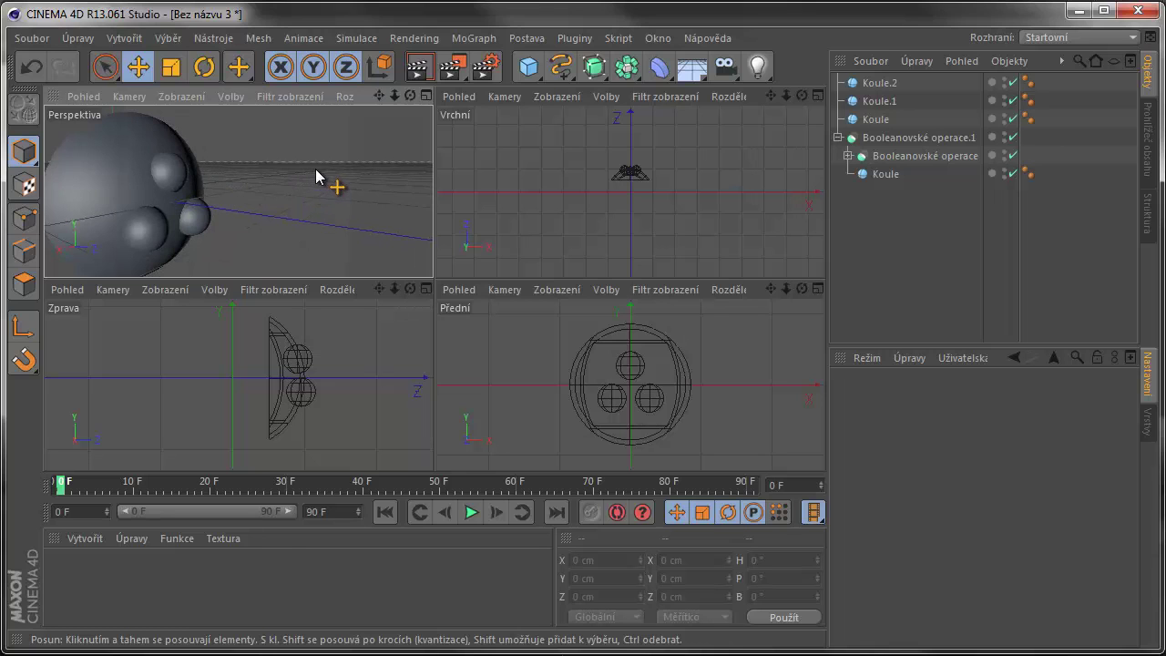
left_click(426, 96)
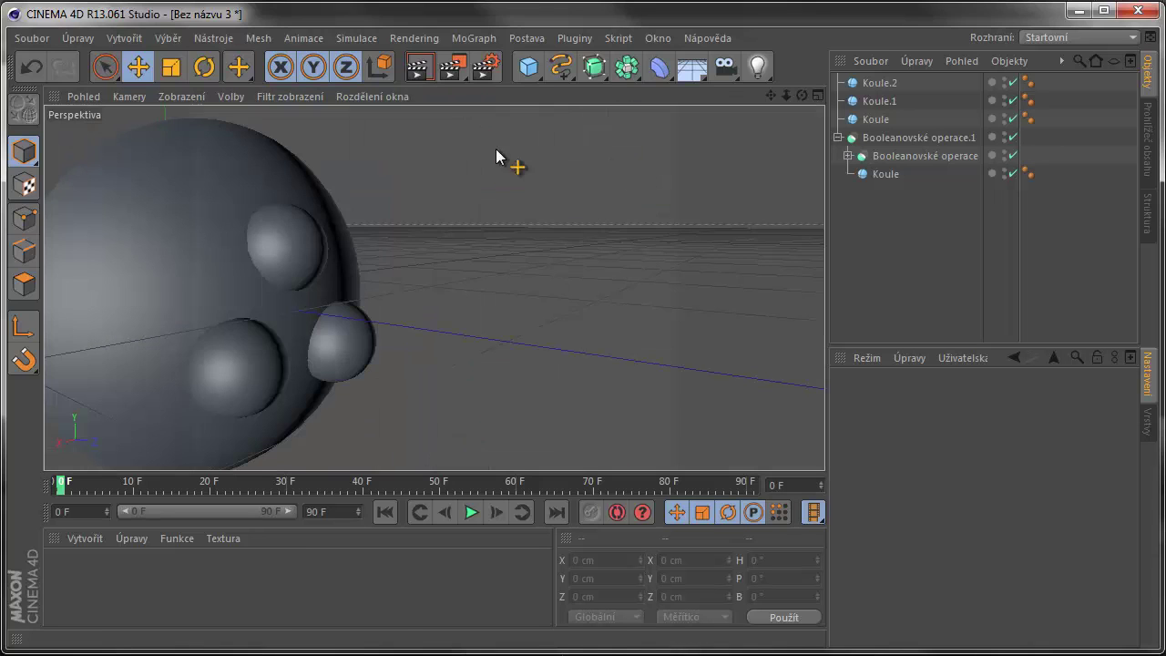
left_click_drag(441, 342, 590, 229, "alt")
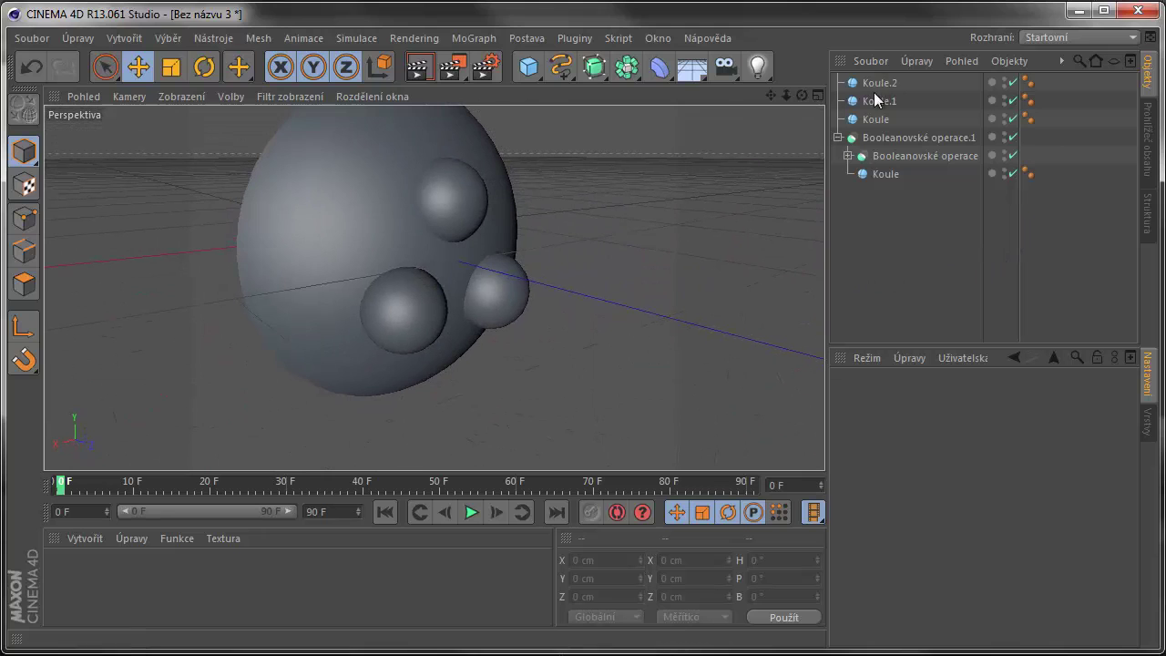
left_click(880, 83)
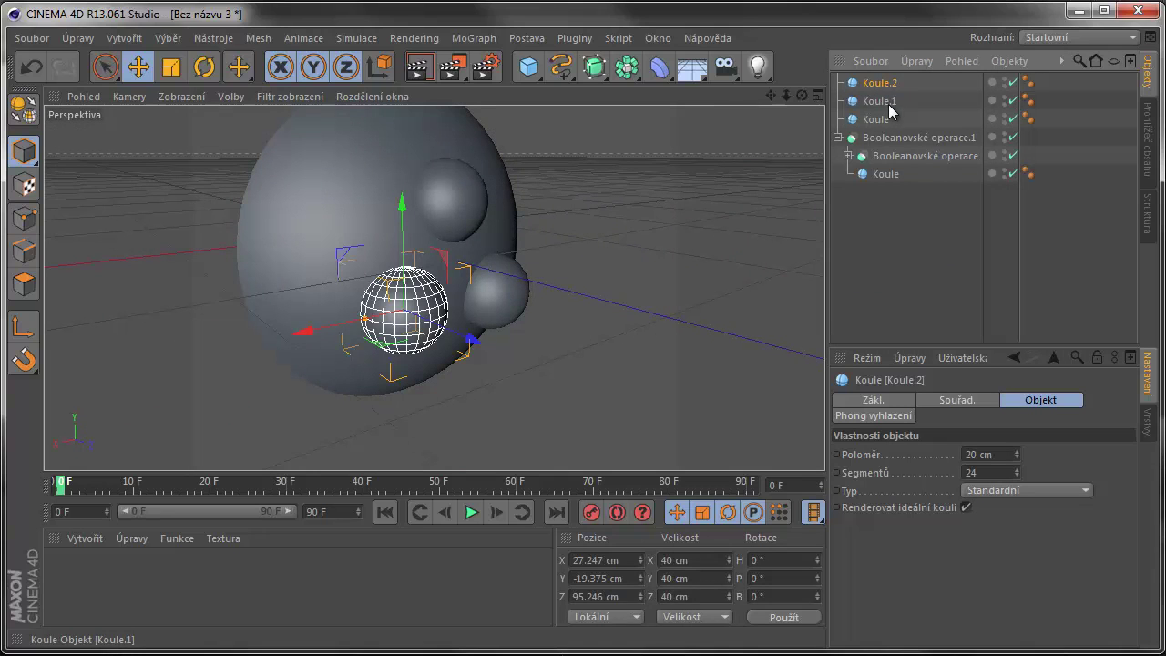
left_click(880, 101, "ctrl")
left_click_drag(522, 242, 602, 162, "alt")
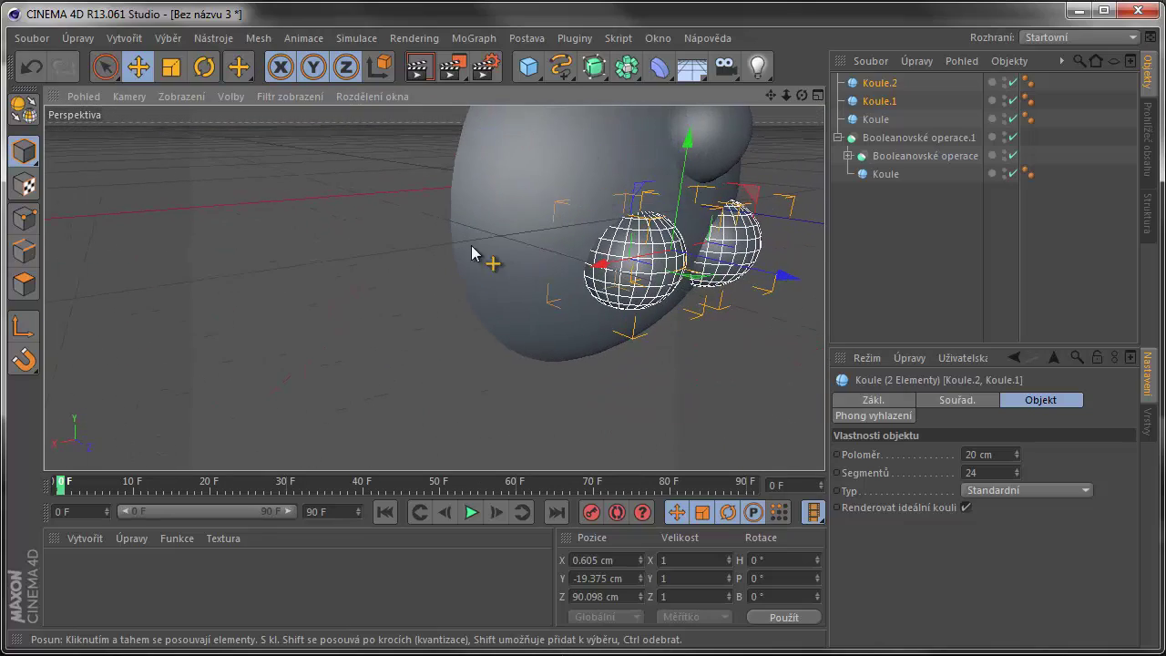
left_click_drag(477, 255, 578, 146, "alt")
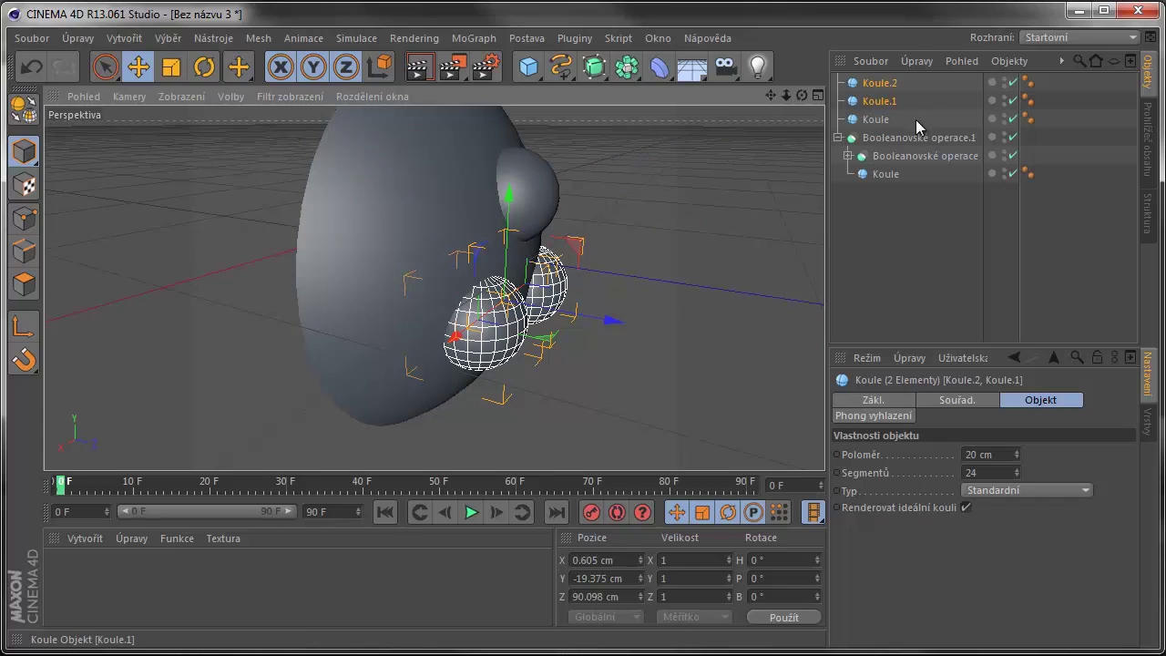
- Collapse the outer Boolean group in the object hierarchy and select it
left_click(844, 147)
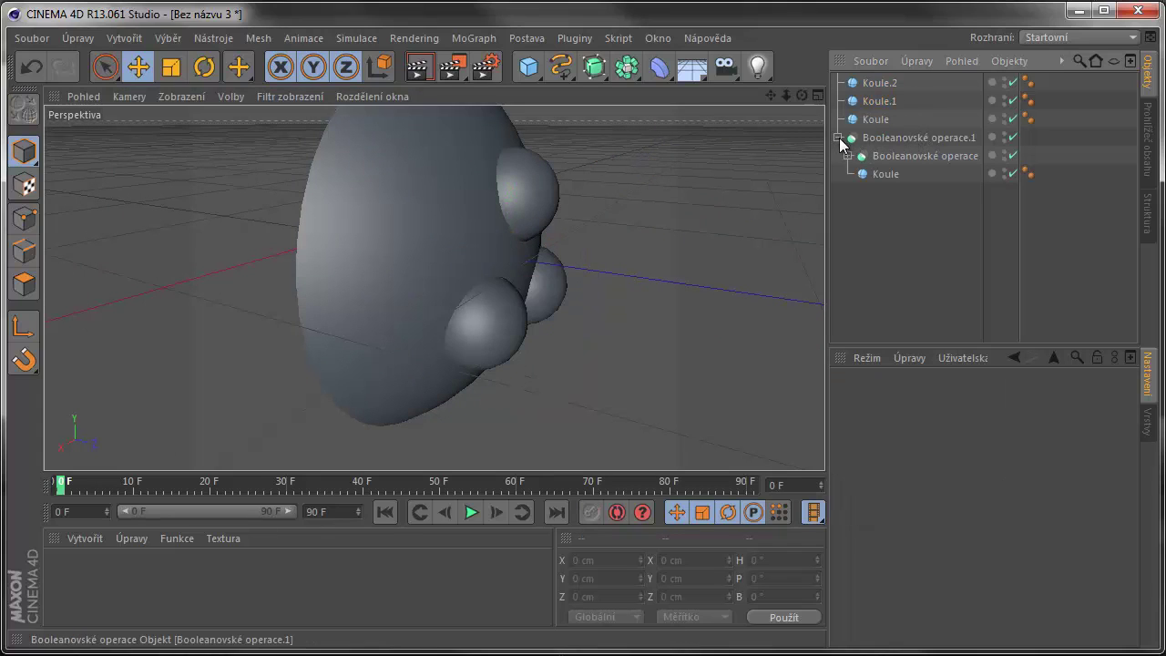
left_click(839, 137)
left_click(885, 138)
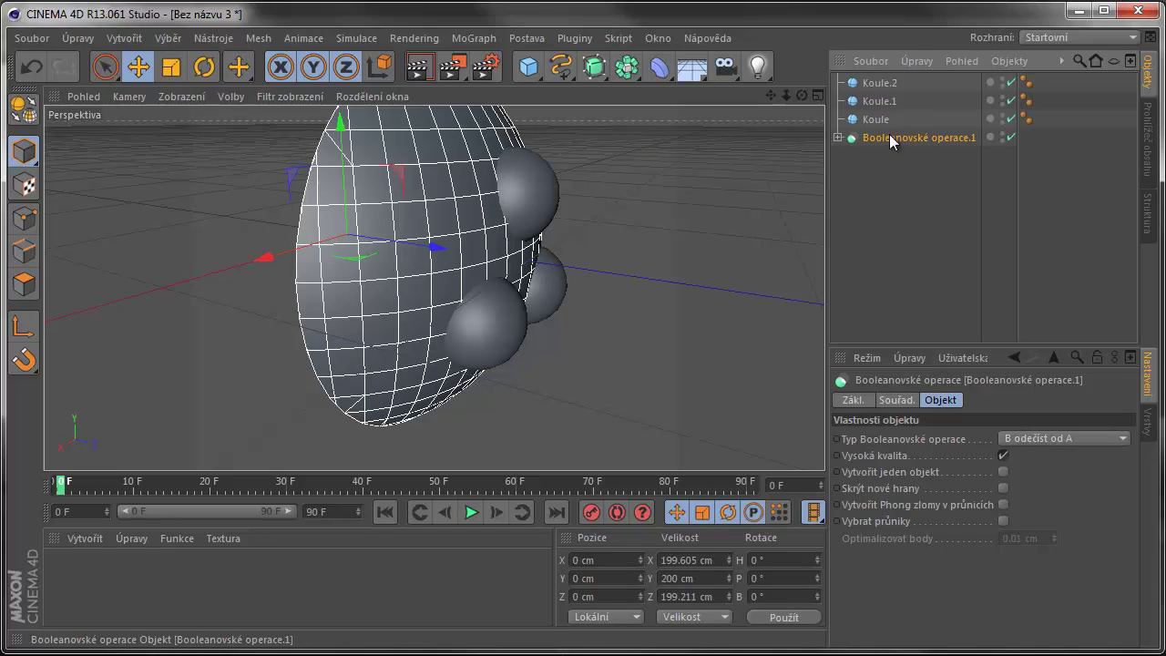
- Check the three small spheres one by one in the object hierarchy and add a null object to the scene
left_click(877, 82)
key("Down")
key("Down")
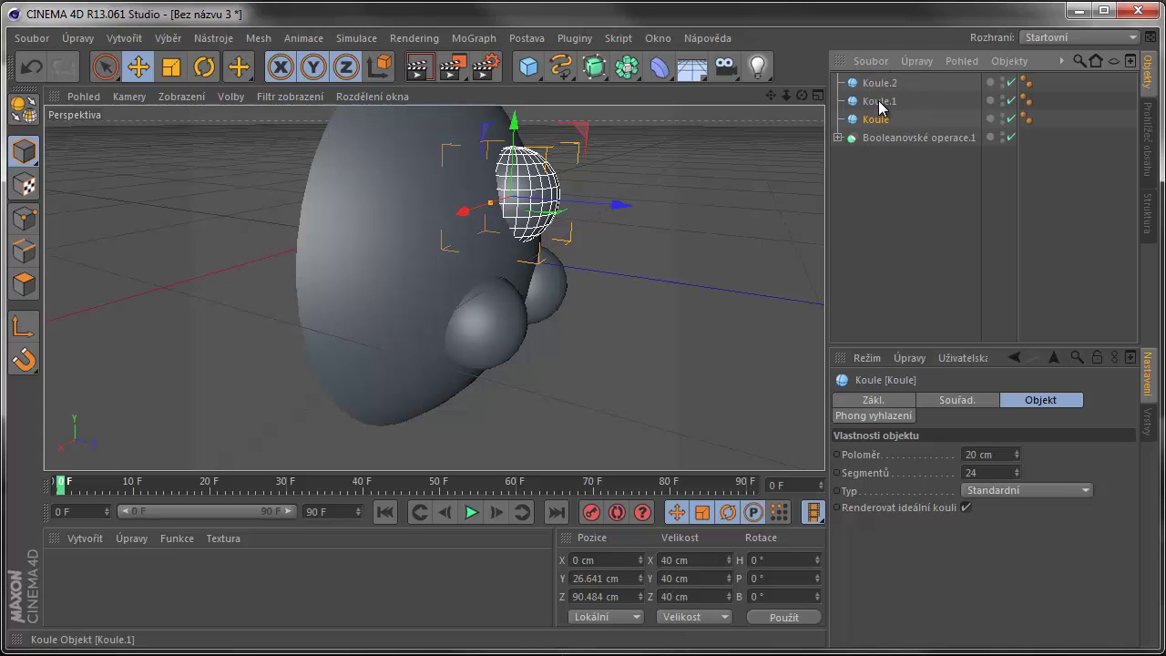
left_click(879, 101)
left_click(879, 82)
left_click(876, 121)
left_click_drag(581, 181, 501, 224, "alt")
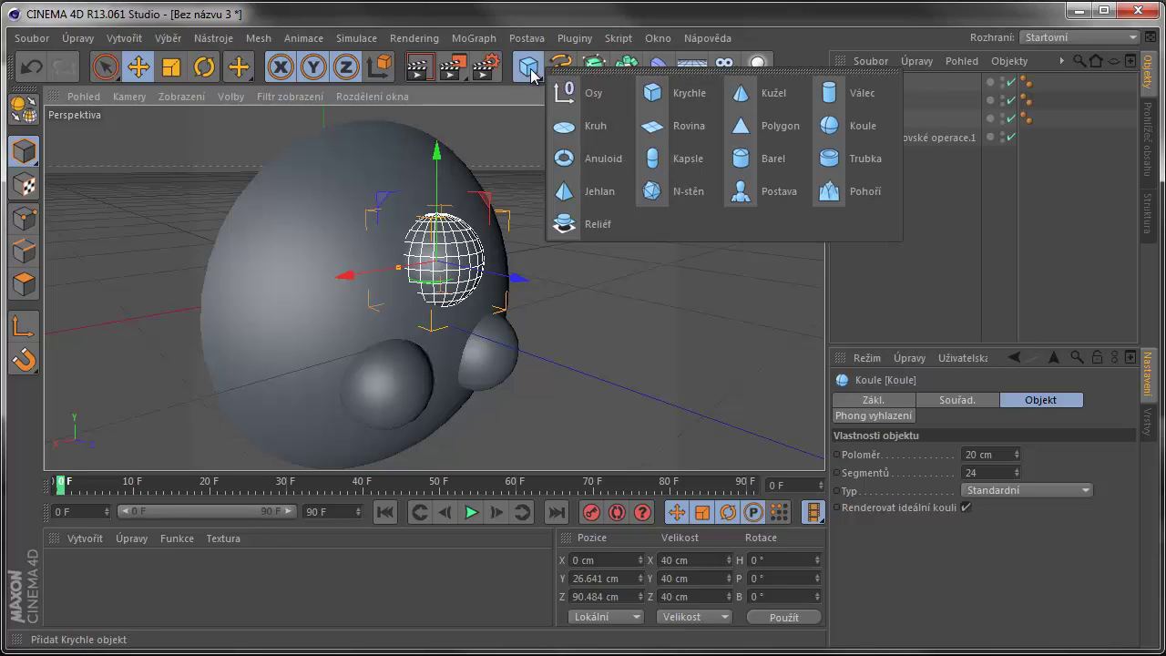
left_click(577, 95)
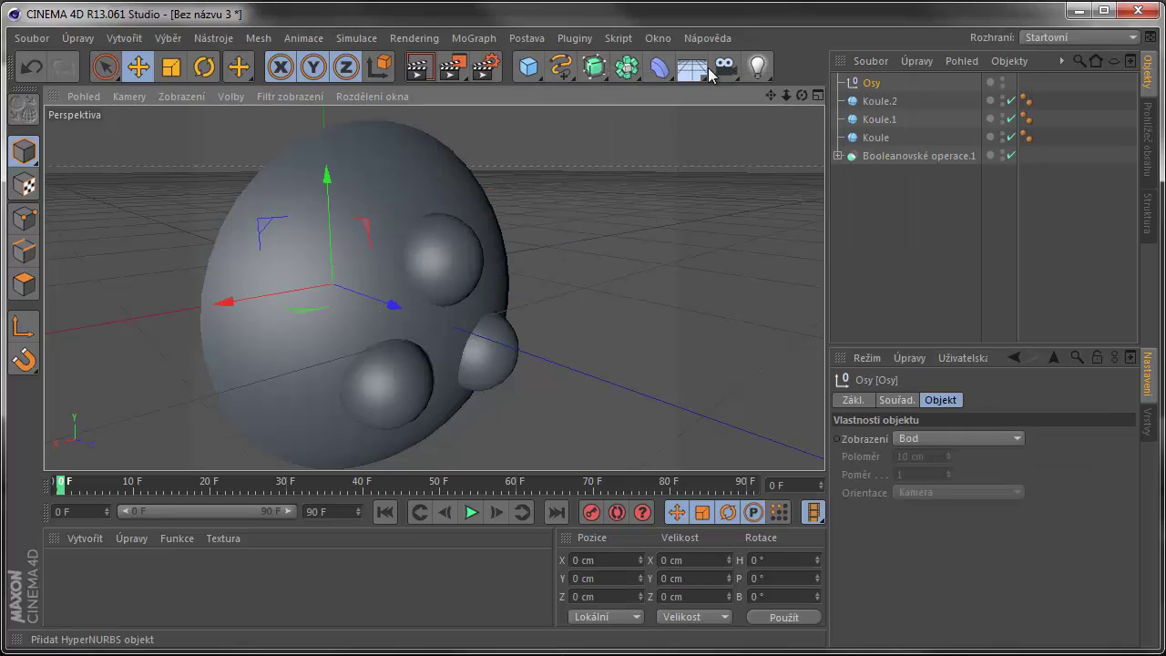
- Group the three small spheres under the null object Osy, and collapse the group in the object hierarchy
left_click(881, 101)
left_click(877, 119, "shift")
left_click(885, 137, "shift")
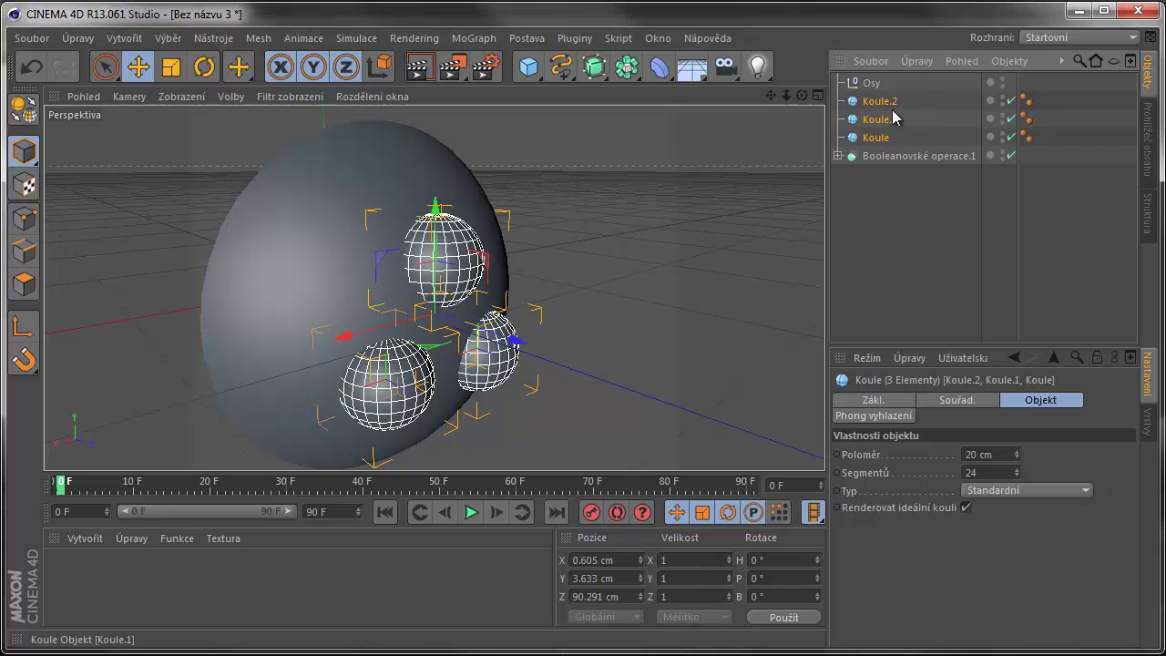
left_click_drag(882, 106, 874, 87)
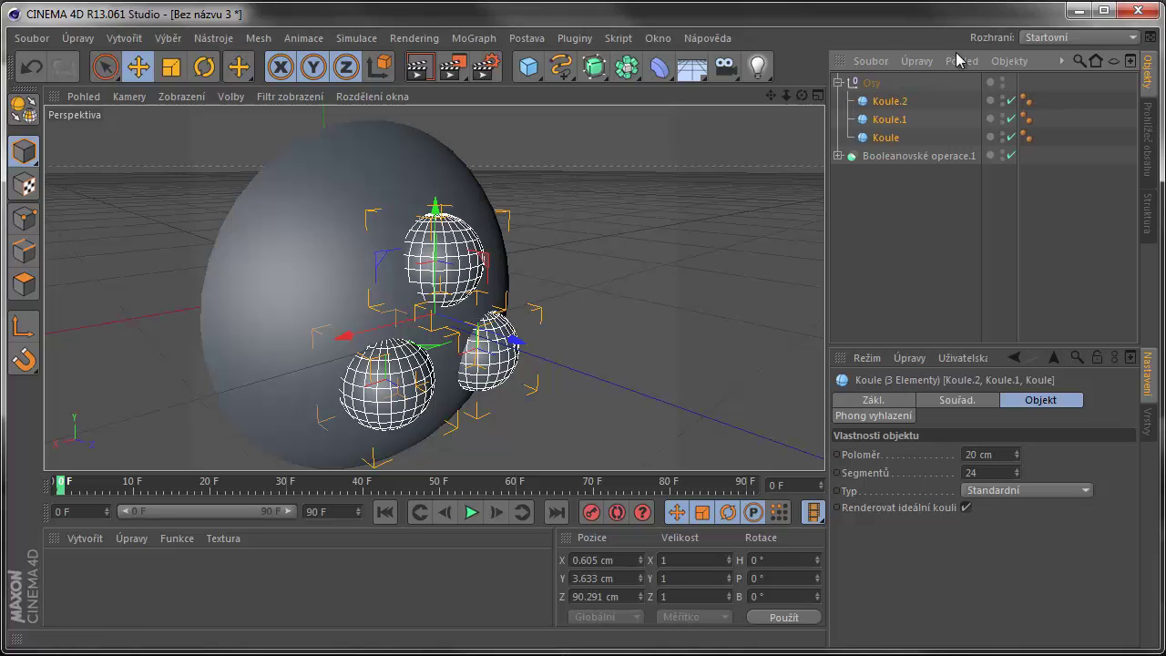
left_click(882, 83)
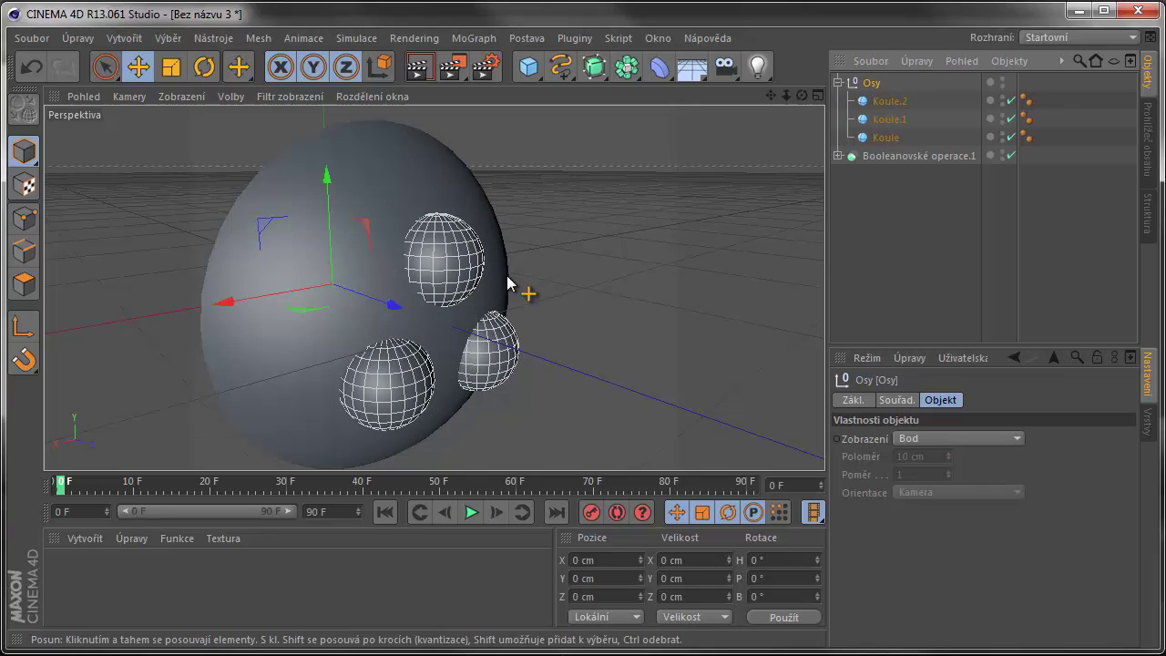
left_click_drag(588, 227, 665, 202, "alt")
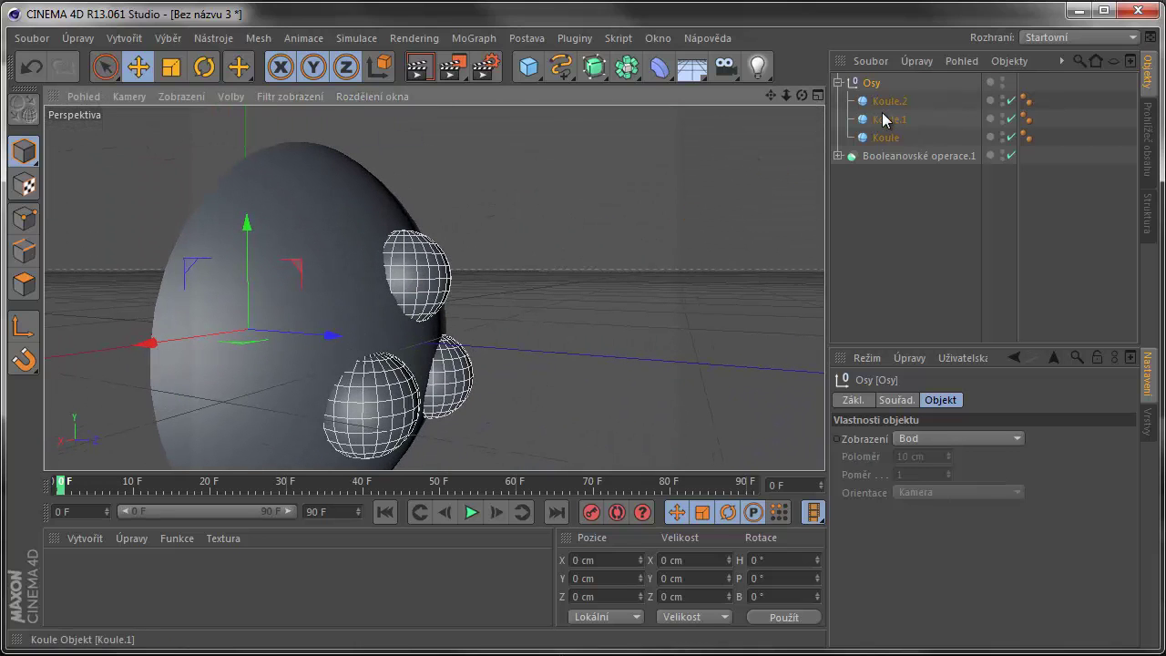
left_click(838, 83)
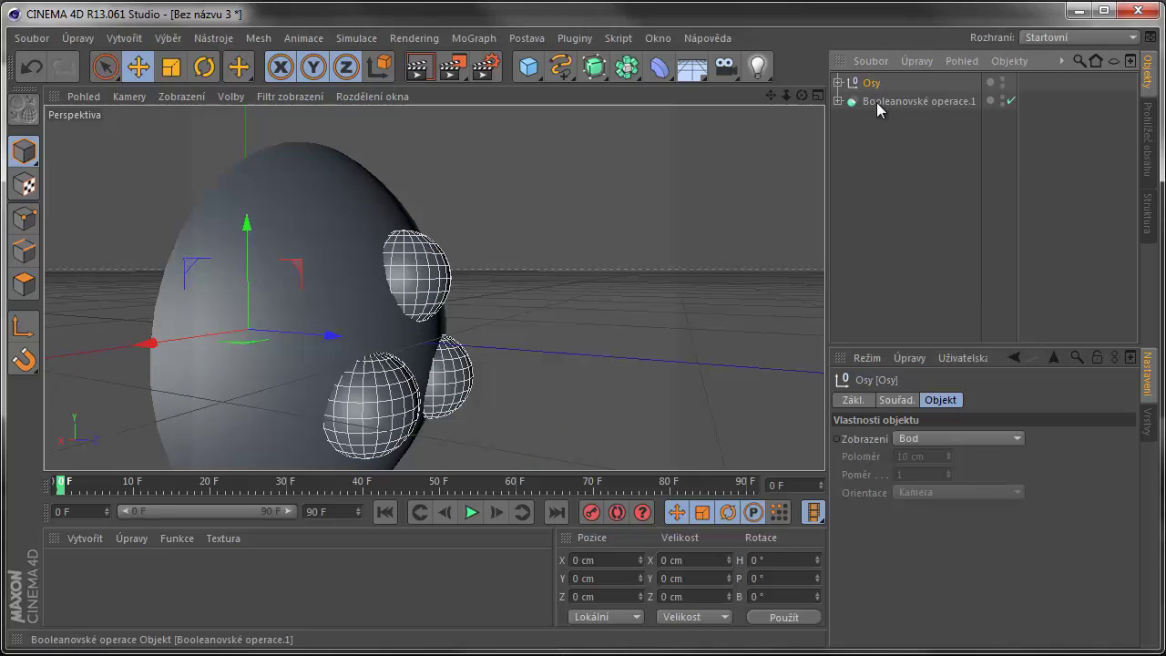
- Compare the cap's Boolean group and the null holding the small spheres by selecting each in turn
left_click(882, 102)
left_click(873, 84)
left_click(876, 99)
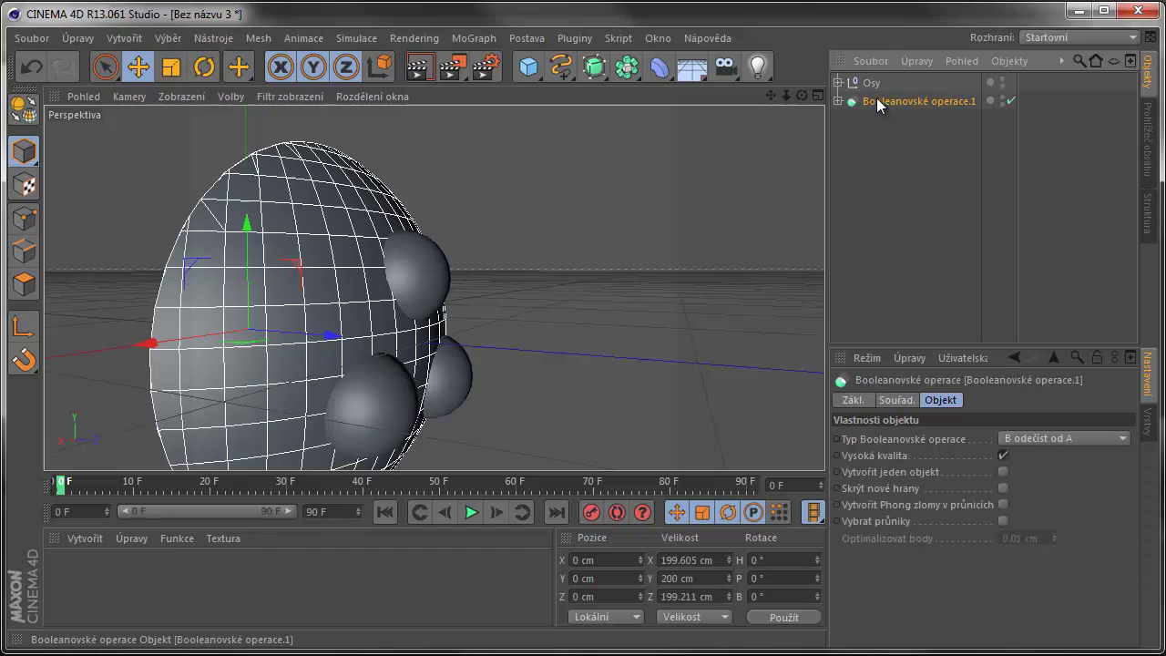
left_click(873, 84)
left_click(879, 101)
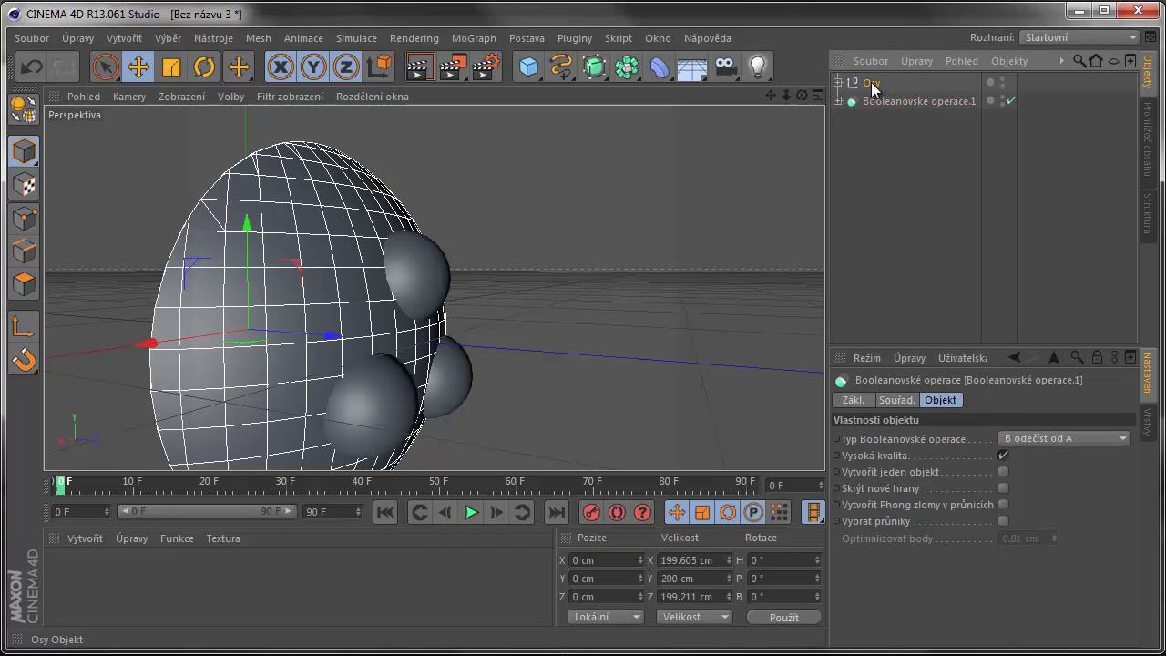
left_click(873, 84)
left_click(874, 99)
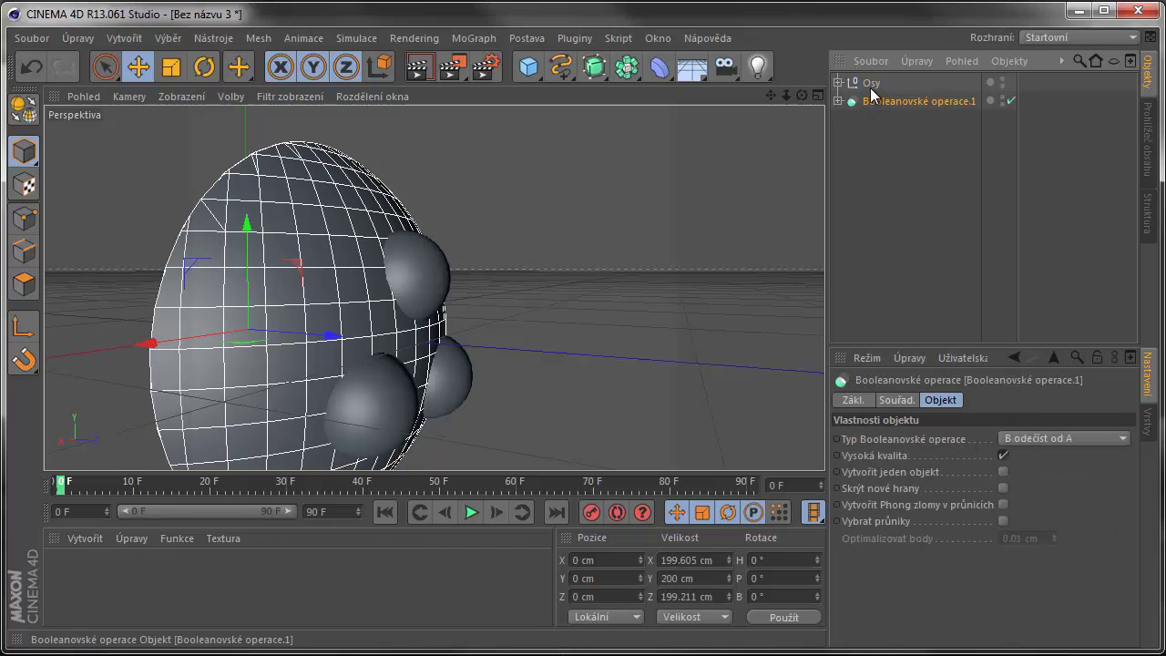
left_click(873, 84)
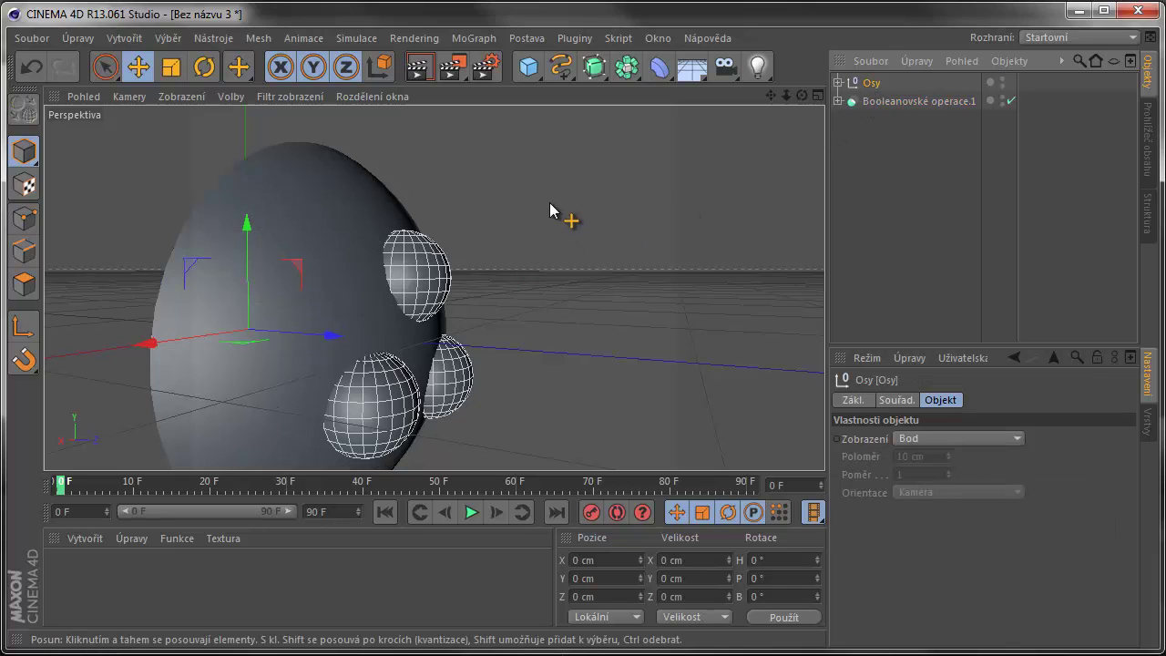
- Add a Boolean object and nest the cap's Boolean group first and the sphere null second to subtract the three spheres
left_click_drag(552, 209, 570, 235, "alt")
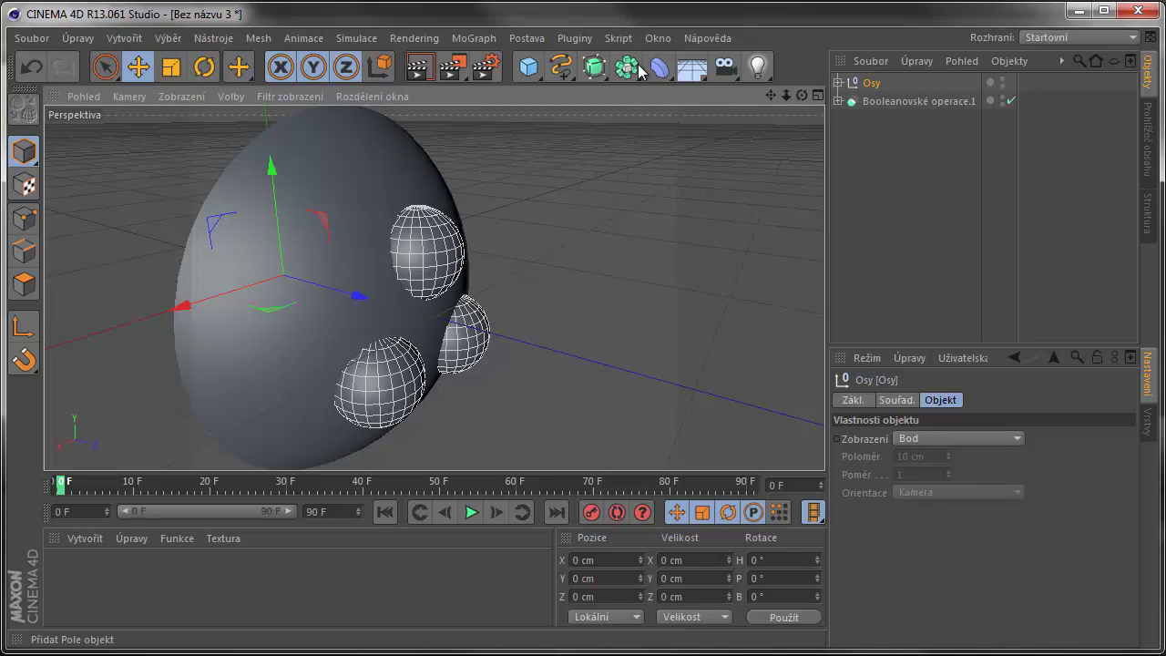
left_click_drag(634, 70, 644, 71)
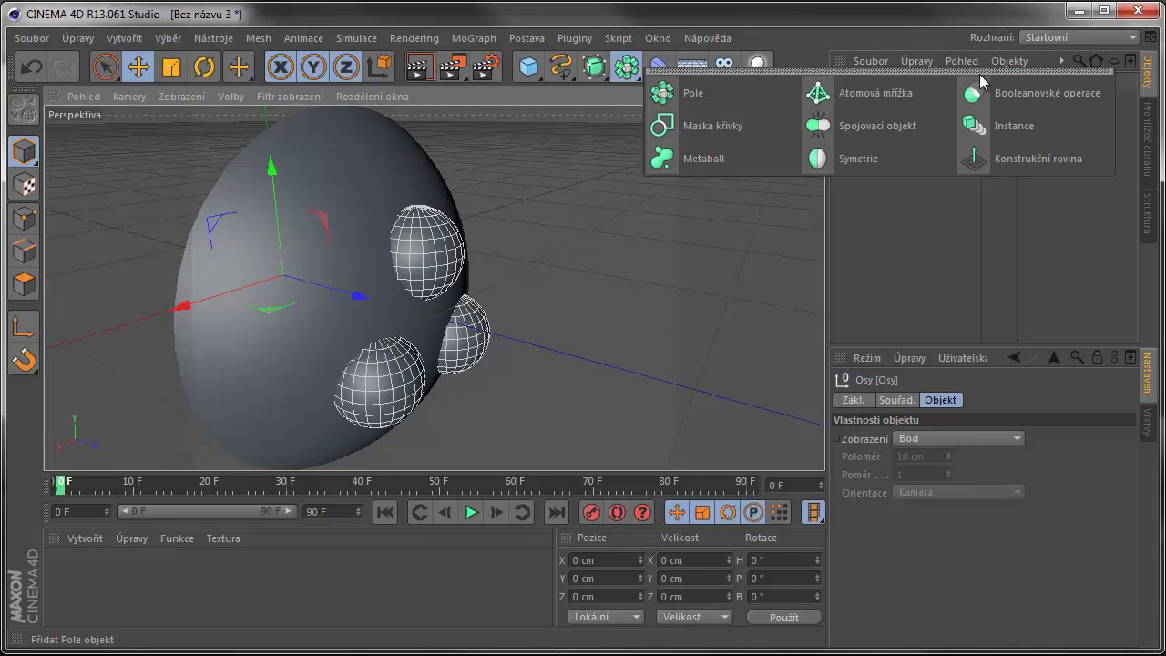
left_click(979, 96)
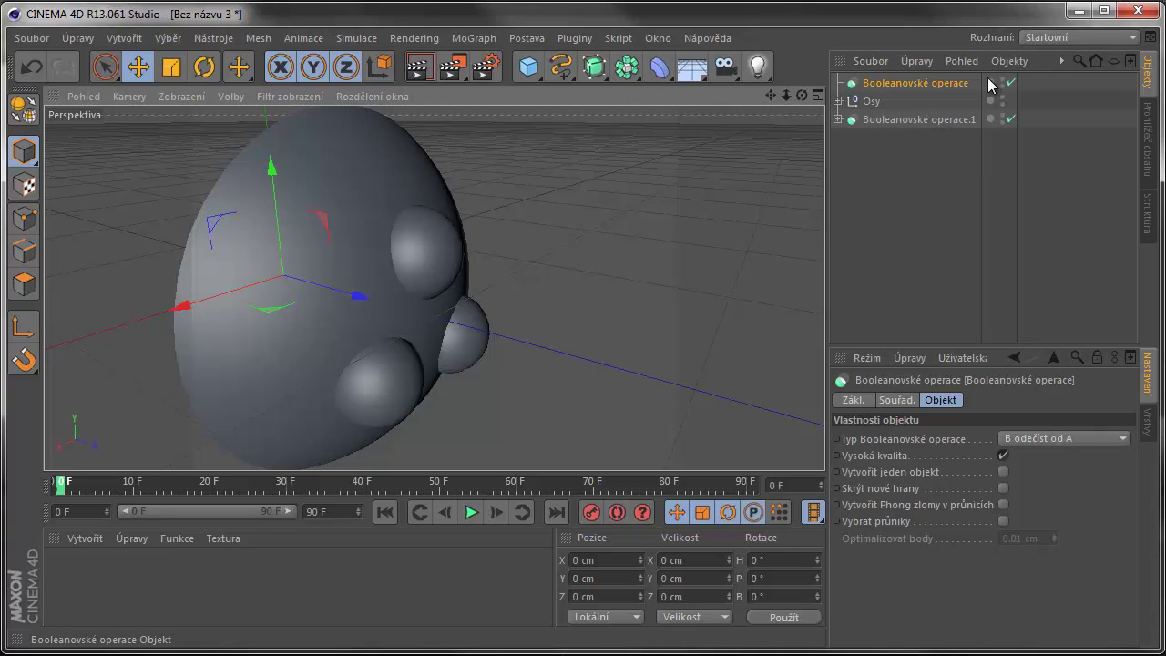
left_click_drag(873, 108, 898, 80)
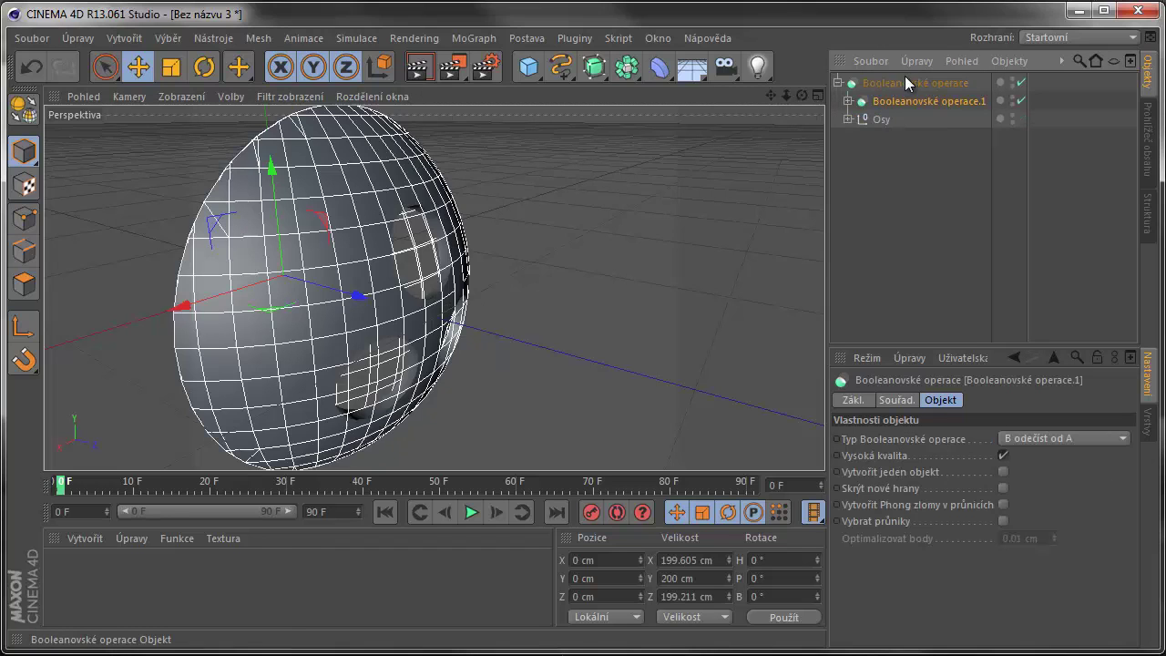
left_click(625, 223)
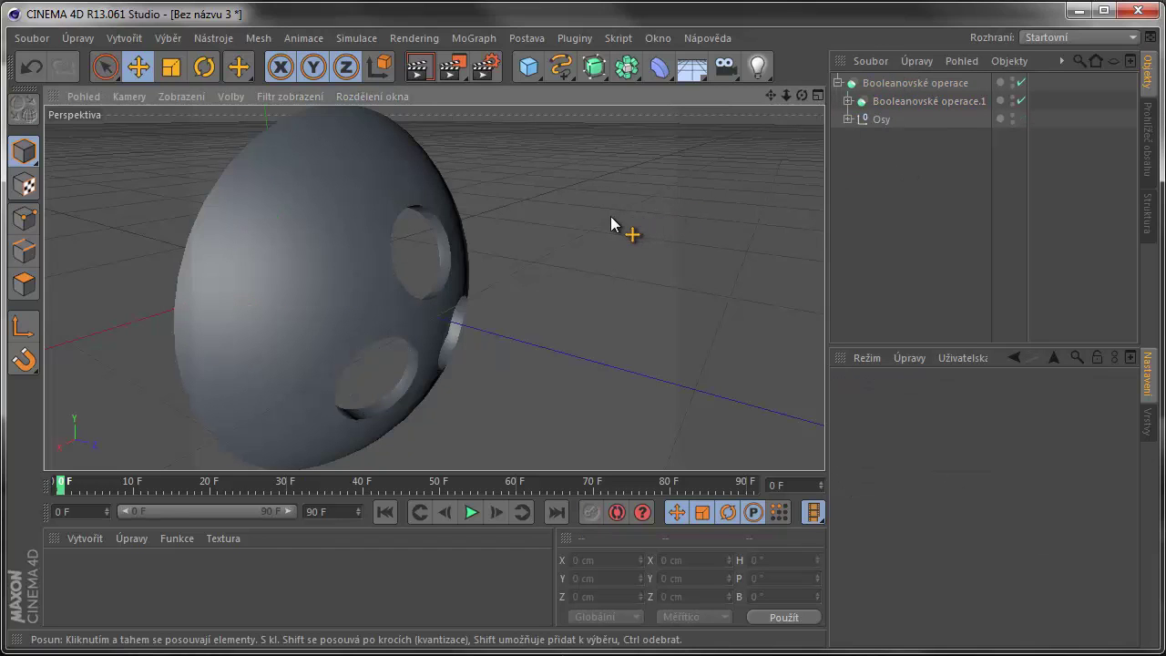
- Collapse the outer Boolean object containing the perforated cap and rename it Víčko
left_click_drag(609, 219, 461, 188, "alt")
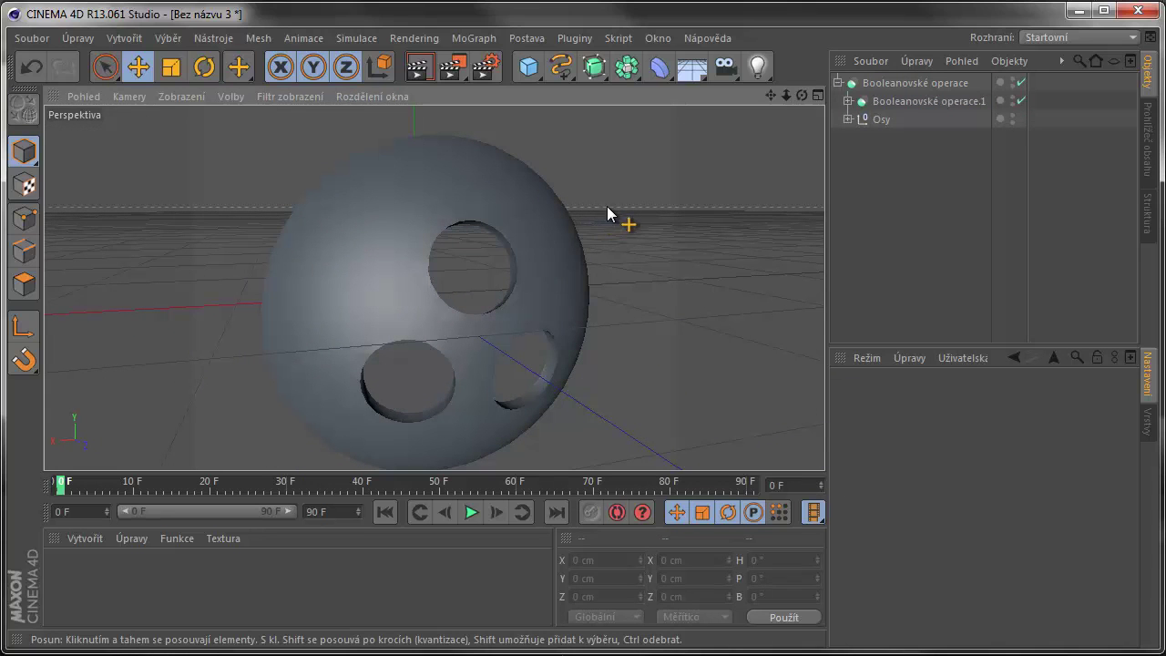
left_click_drag(593, 214, 547, 270, "alt")
scroll(547, 272, "down", 5)
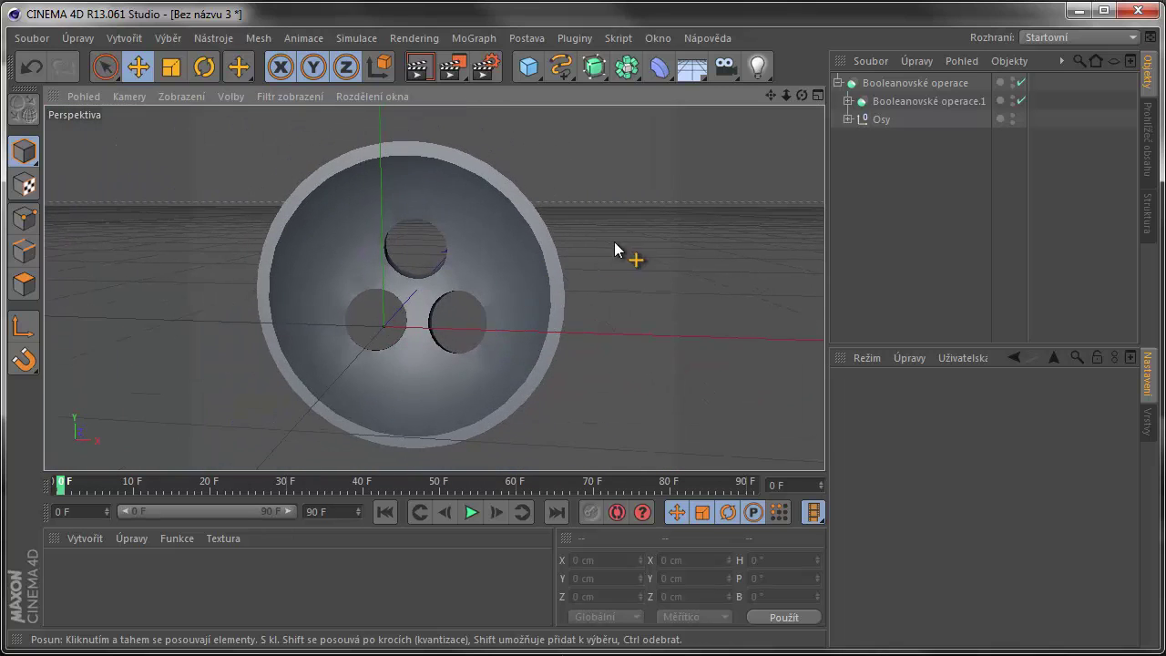
left_click_drag(620, 250, 694, 125, "alt")
left_click(889, 85)
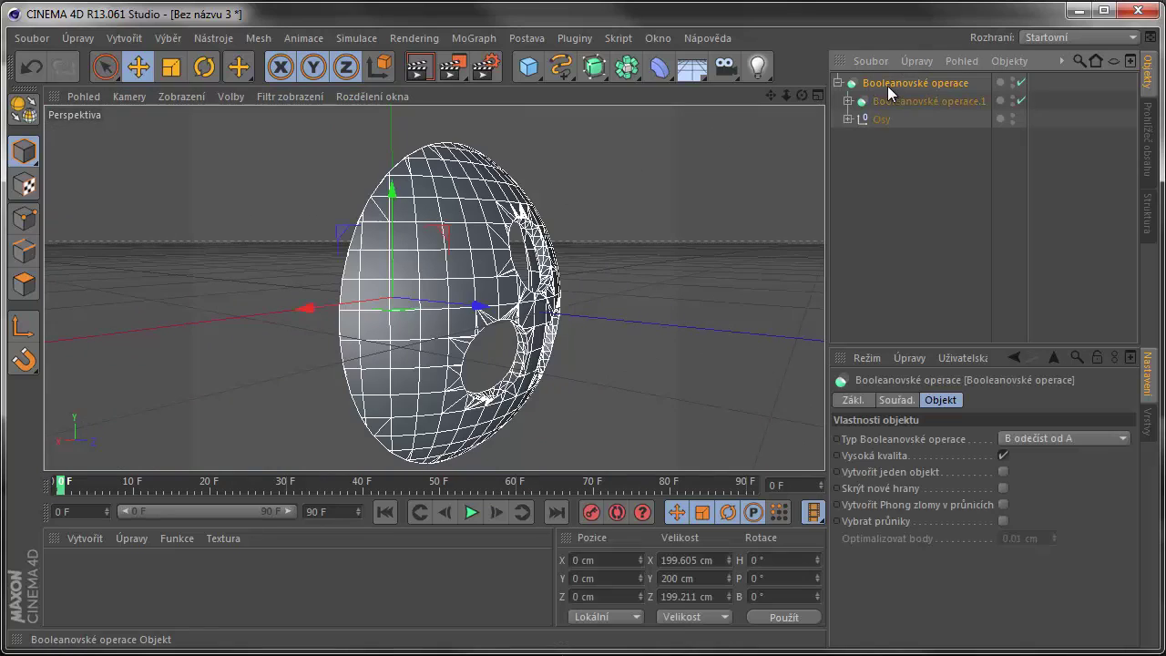
left_click(838, 83)
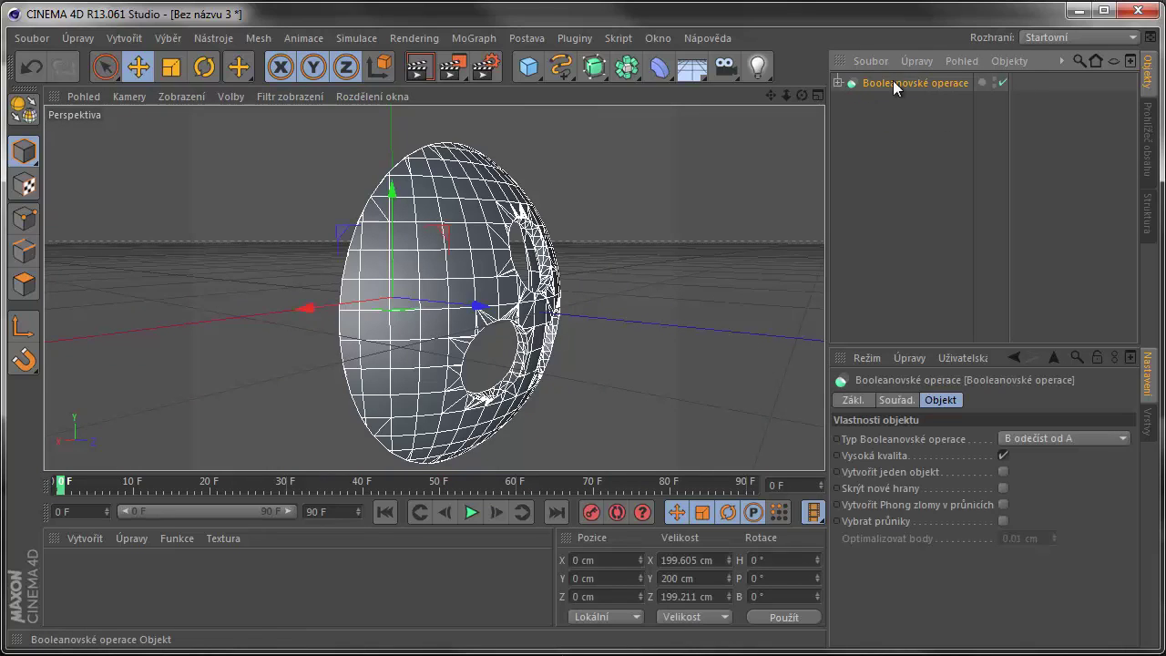
double_click(903, 83)
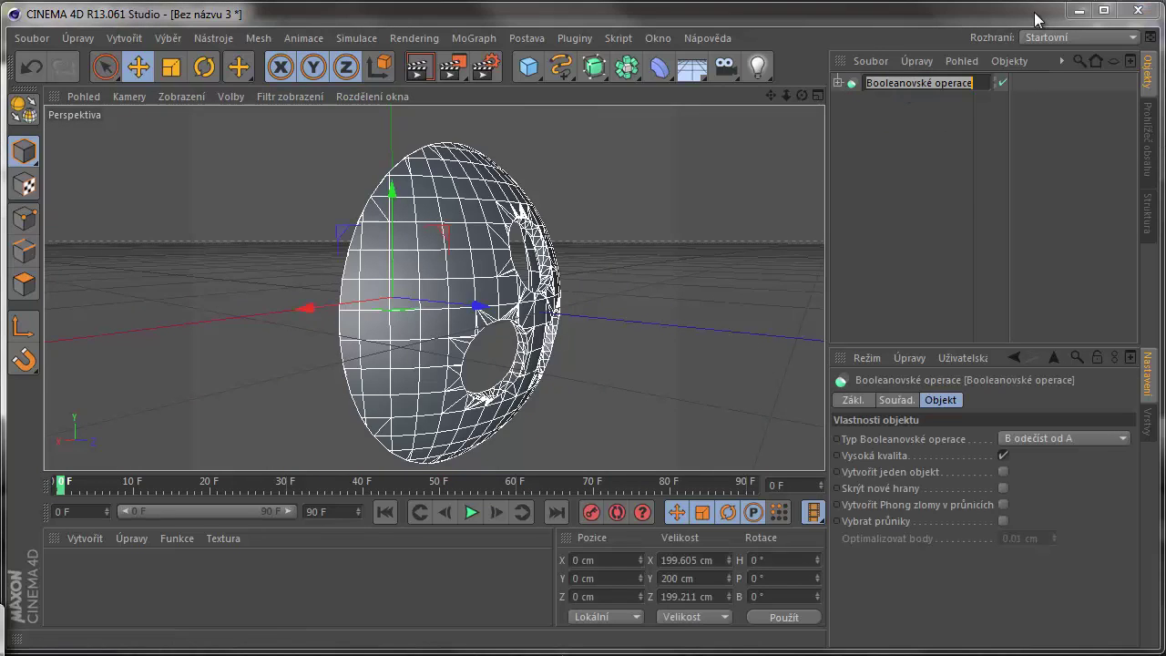
type("V")
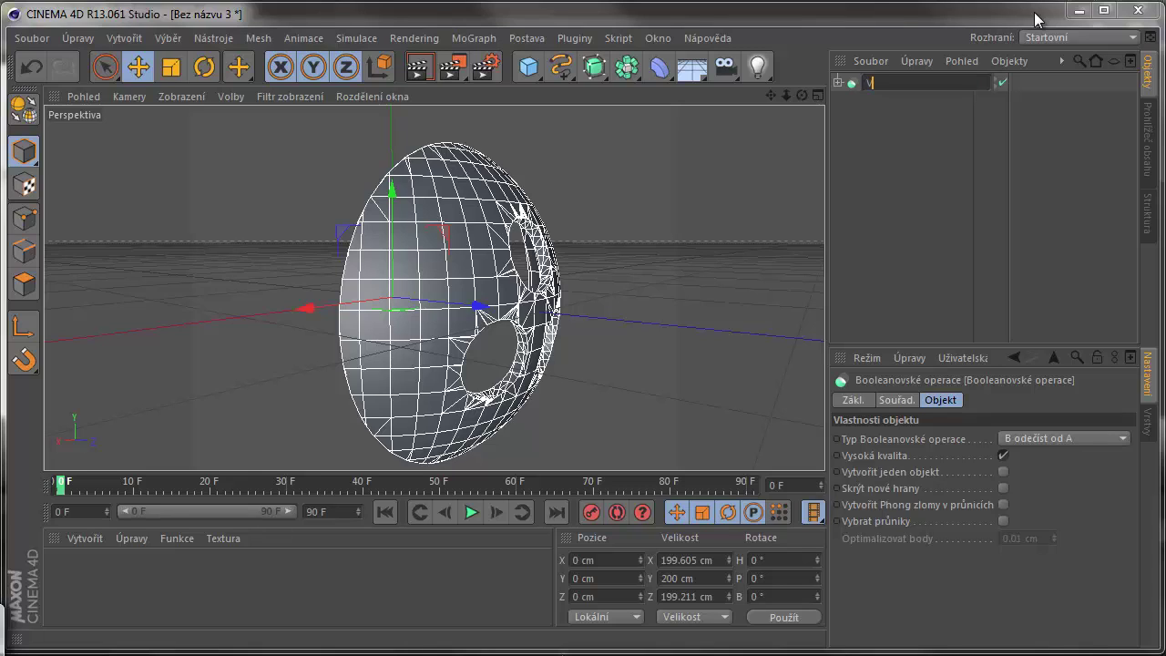
type("íčko")
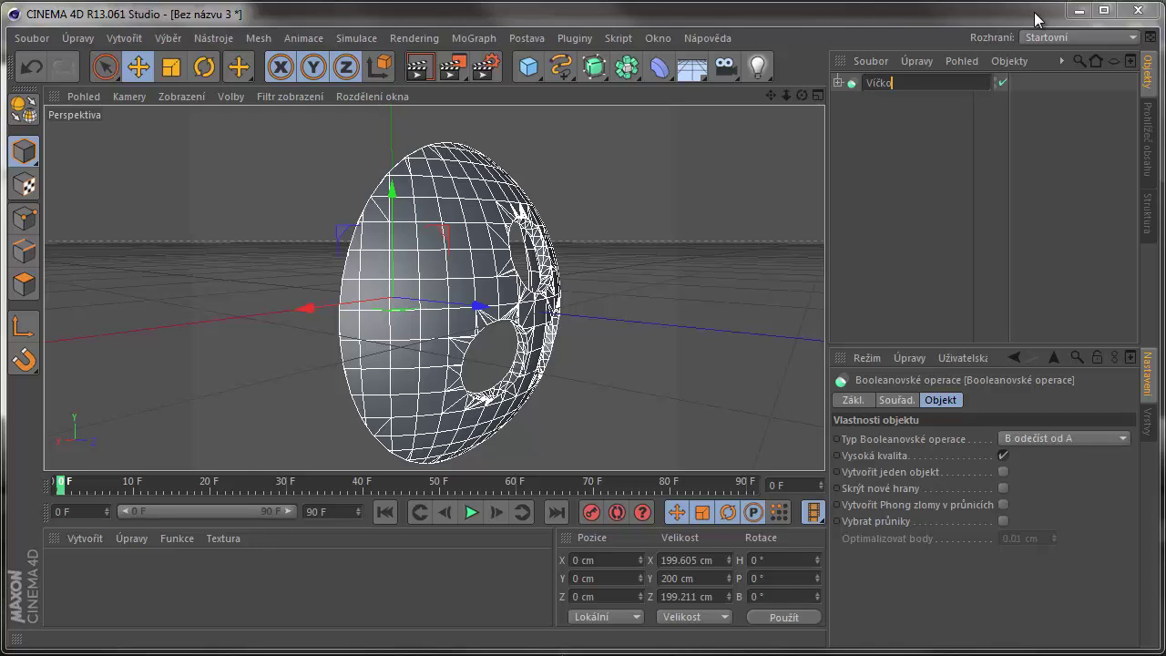
key("Return")
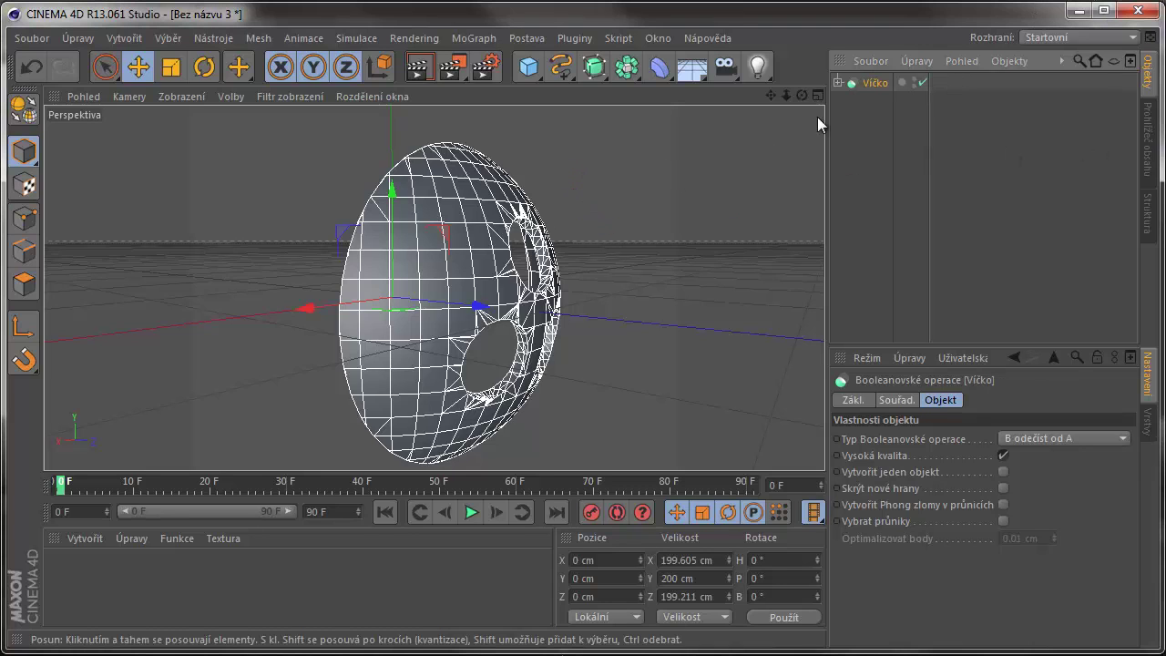
left_click_drag(596, 268, 593, 229, "alt")
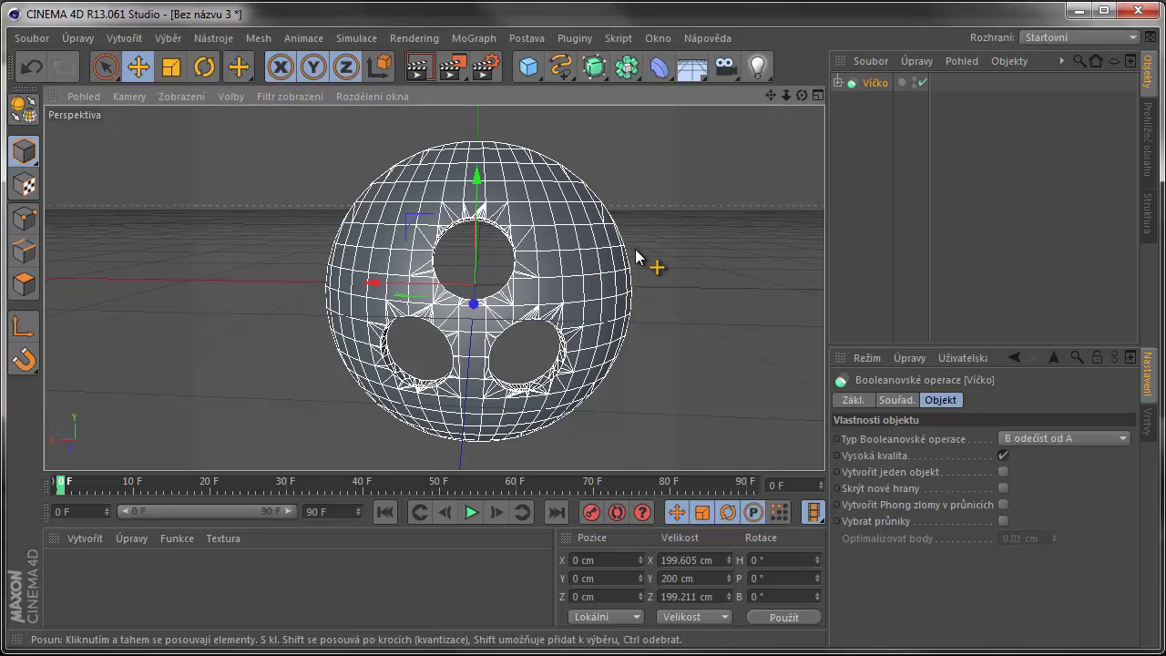
scroll(620, 252, "down", 3)
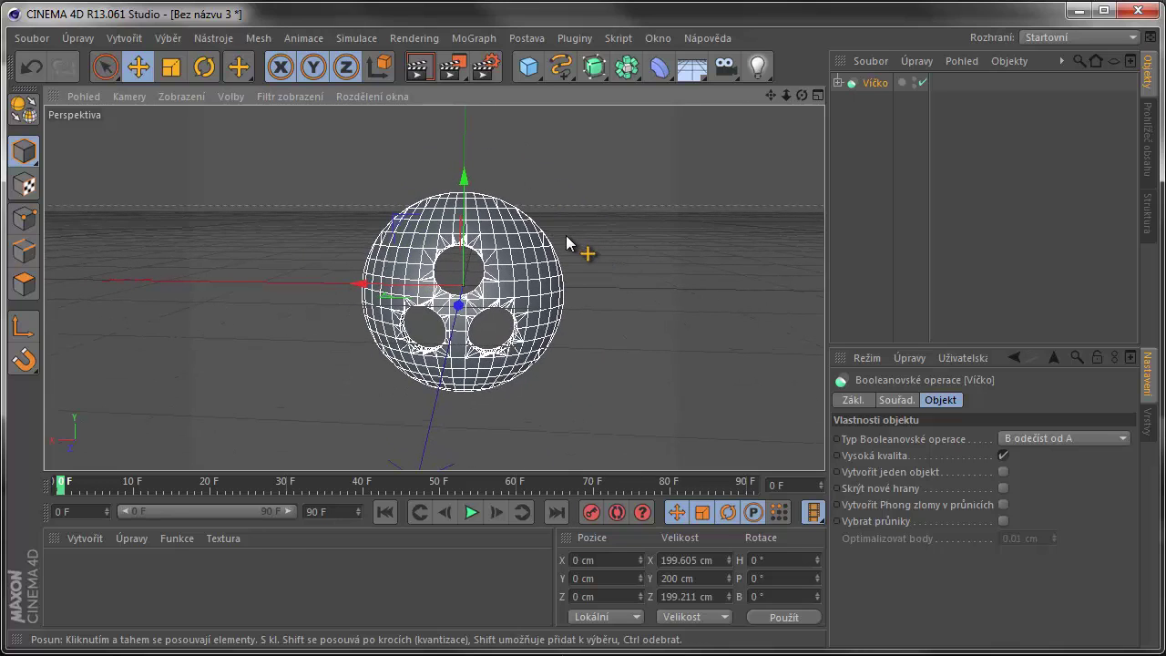
left_click_drag(576, 235, 612, 248, "alt")
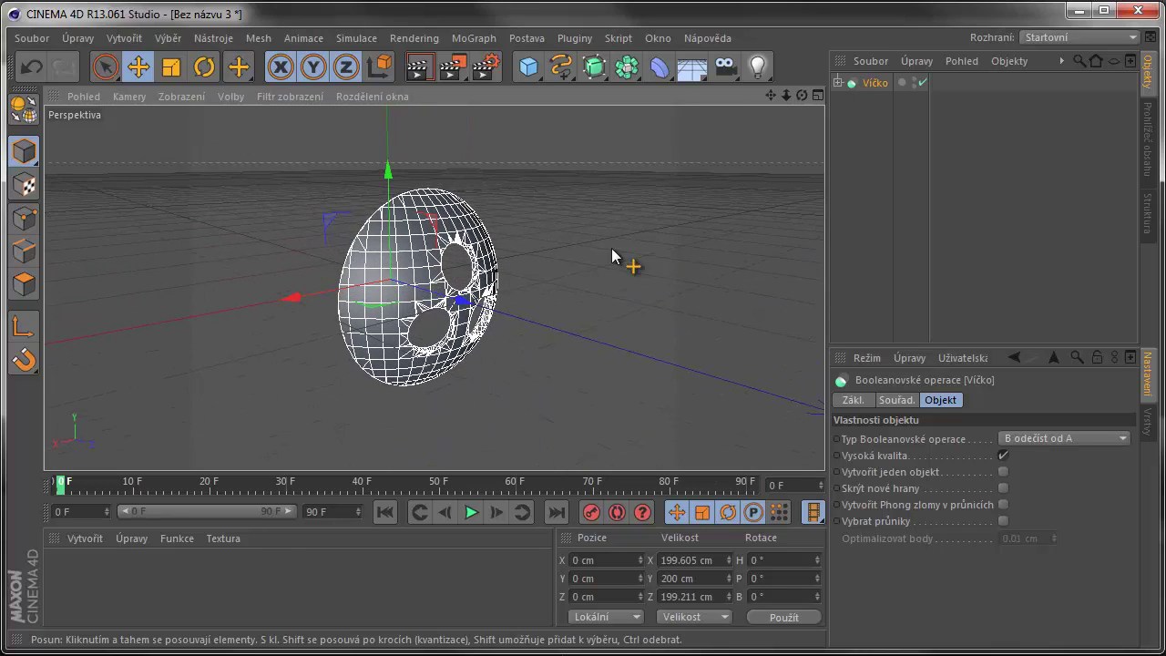